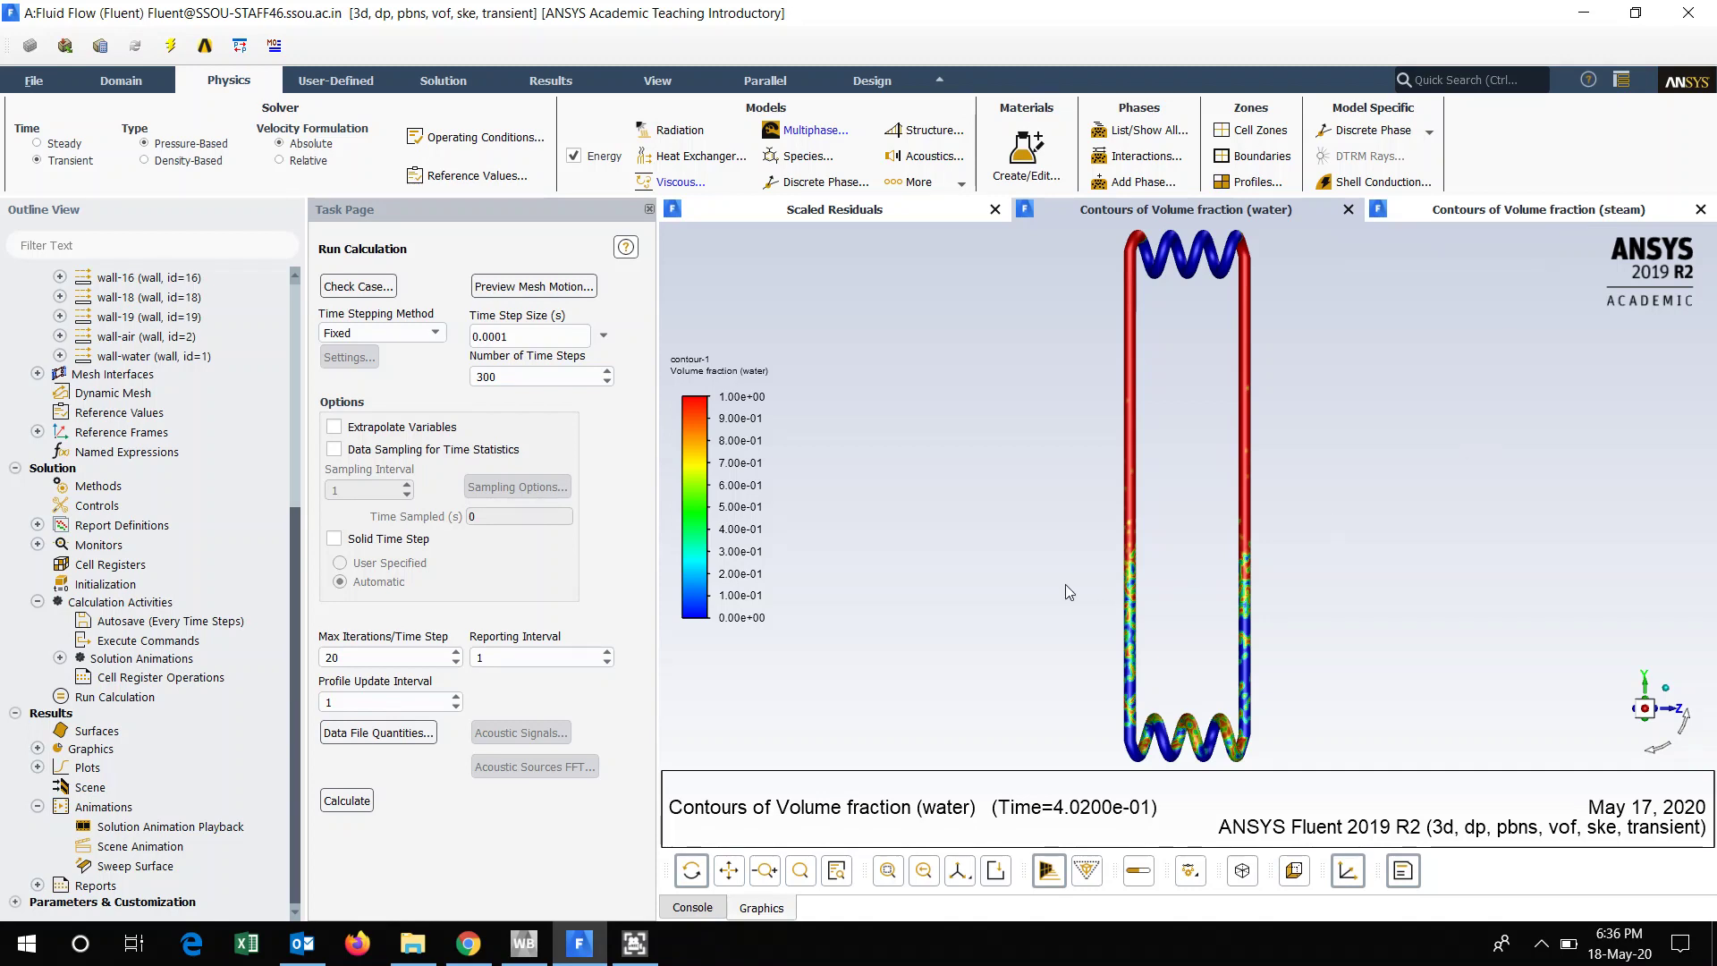
# Review the time step settings, the calculation console, the scaled residuals plot and the steam volume fraction contours.
pyautogui.click(527, 339)
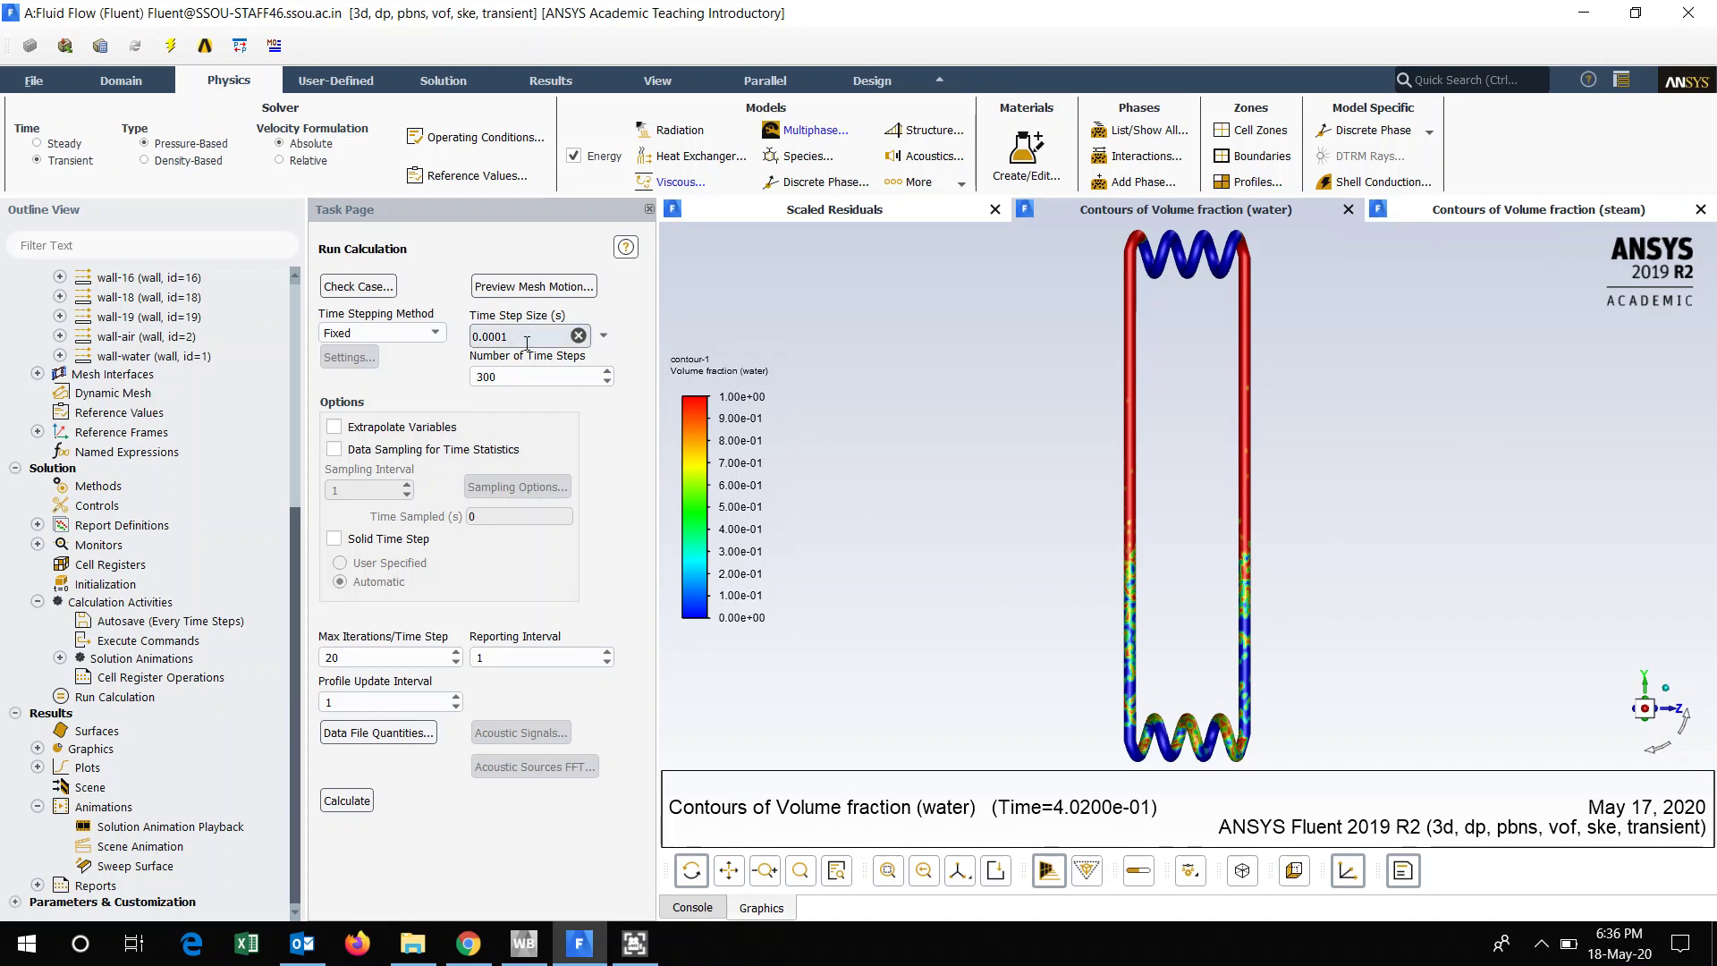
pyautogui.click(531, 373)
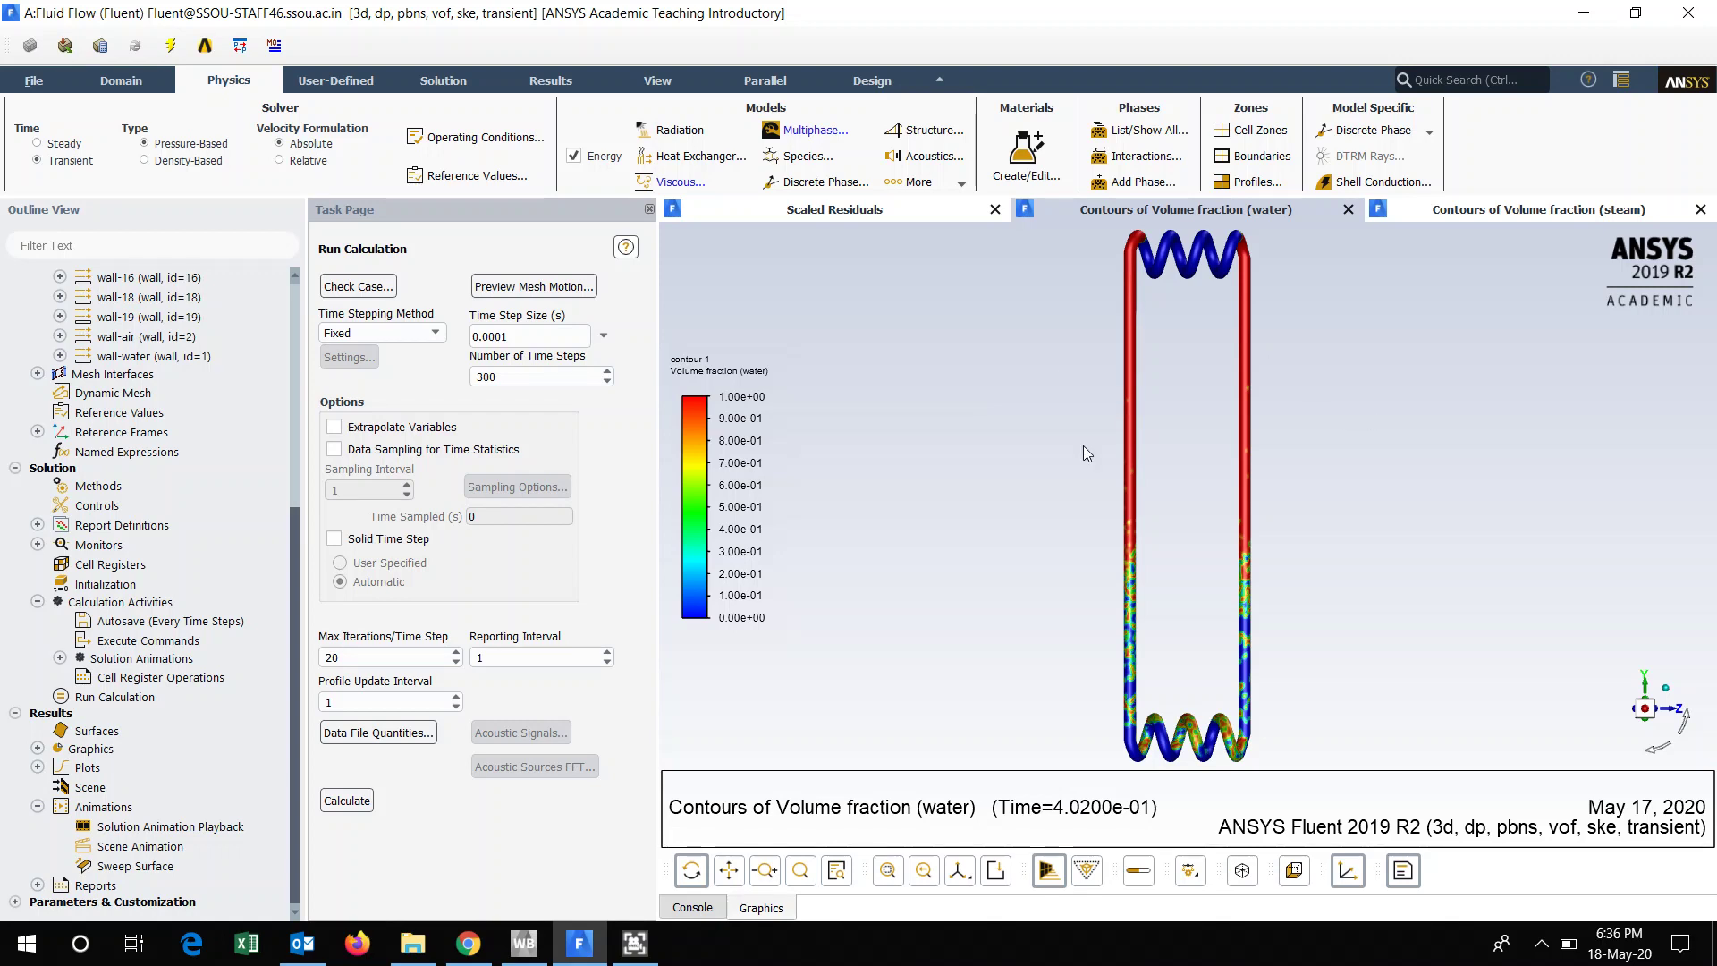
pyautogui.click(700, 909)
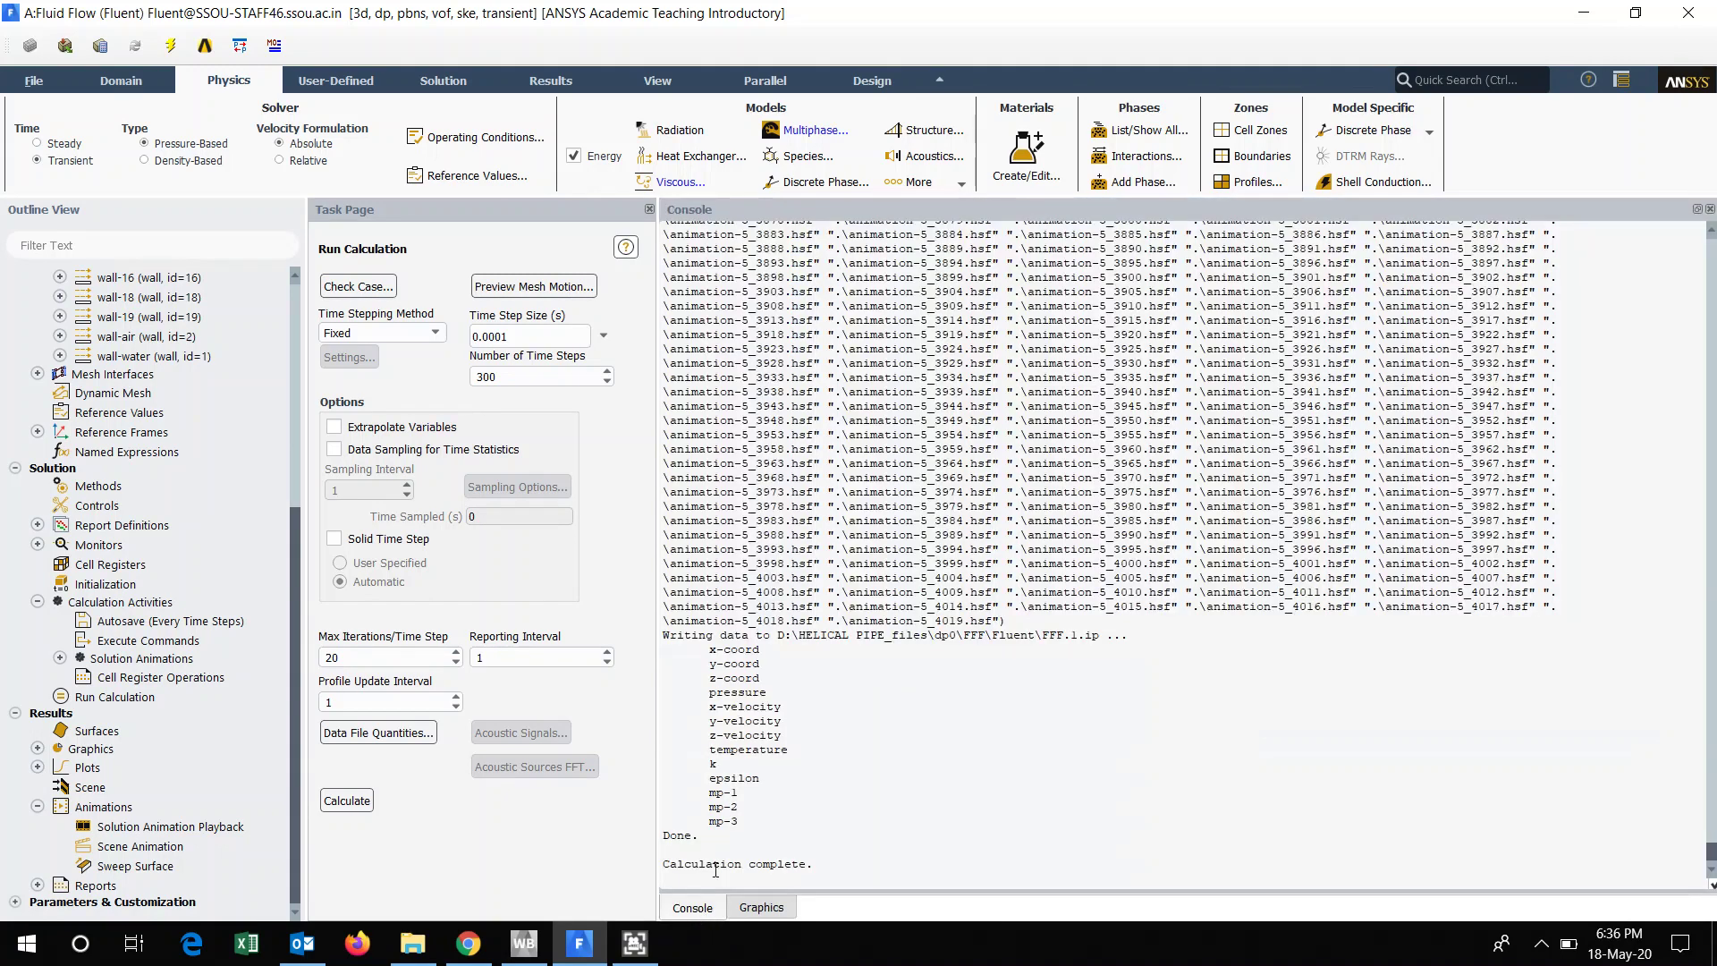
pyautogui.click(761, 906)
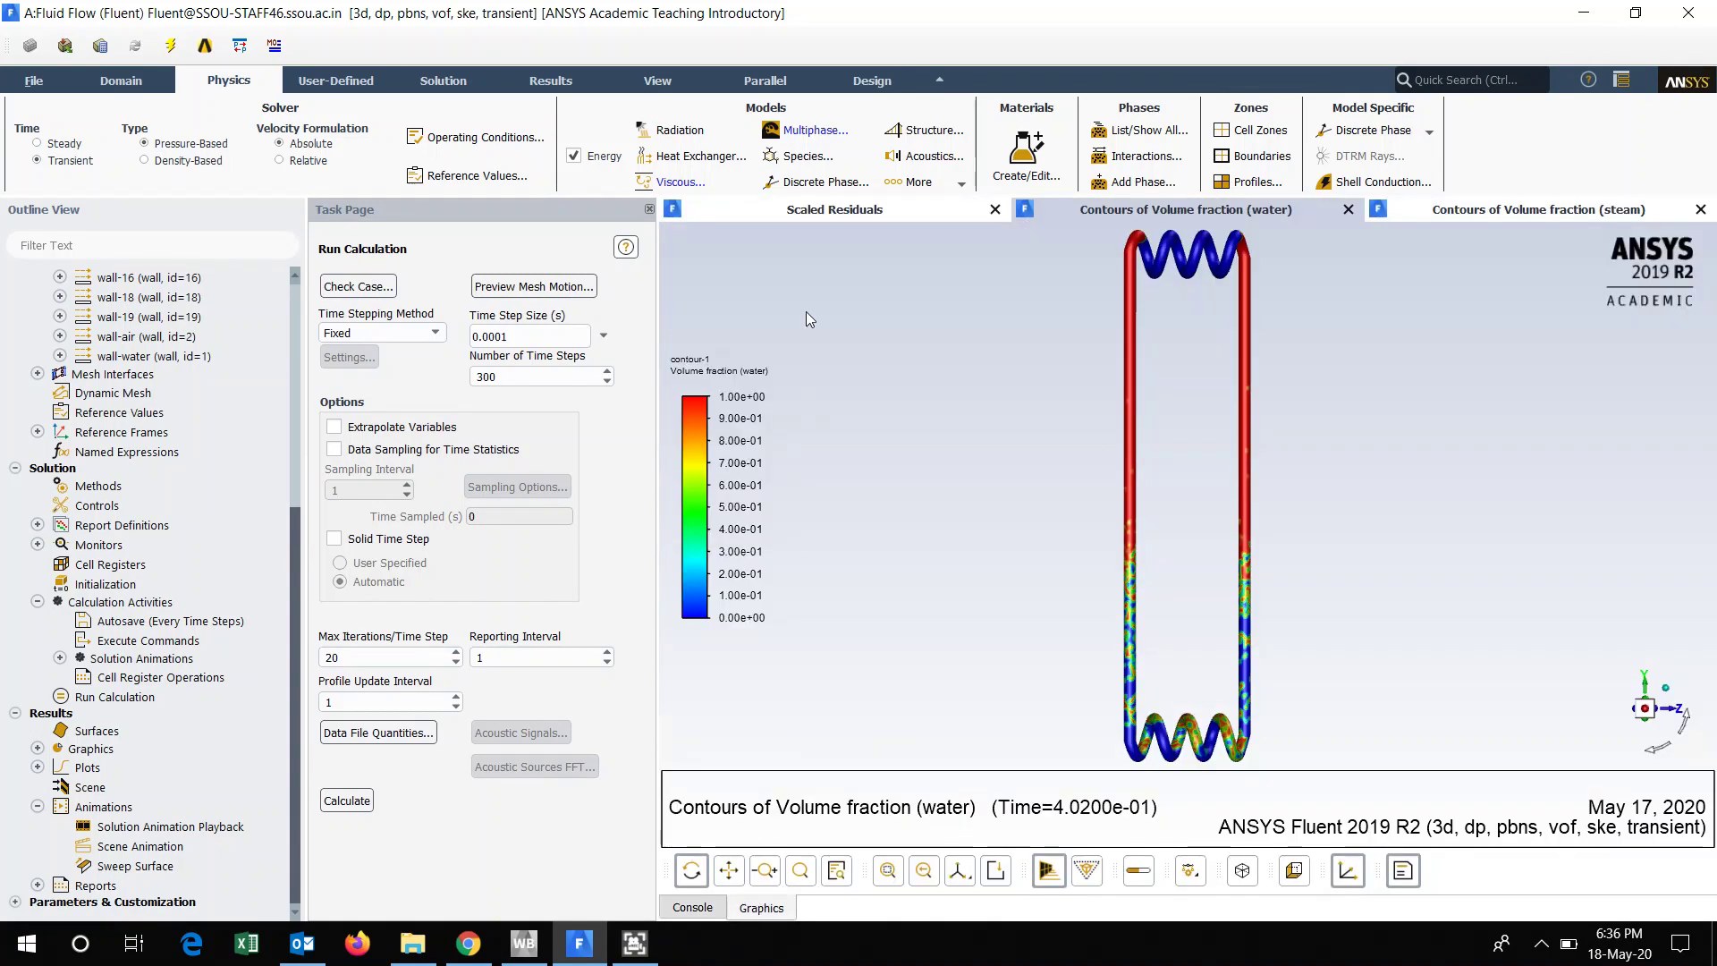
pyautogui.click(792, 211)
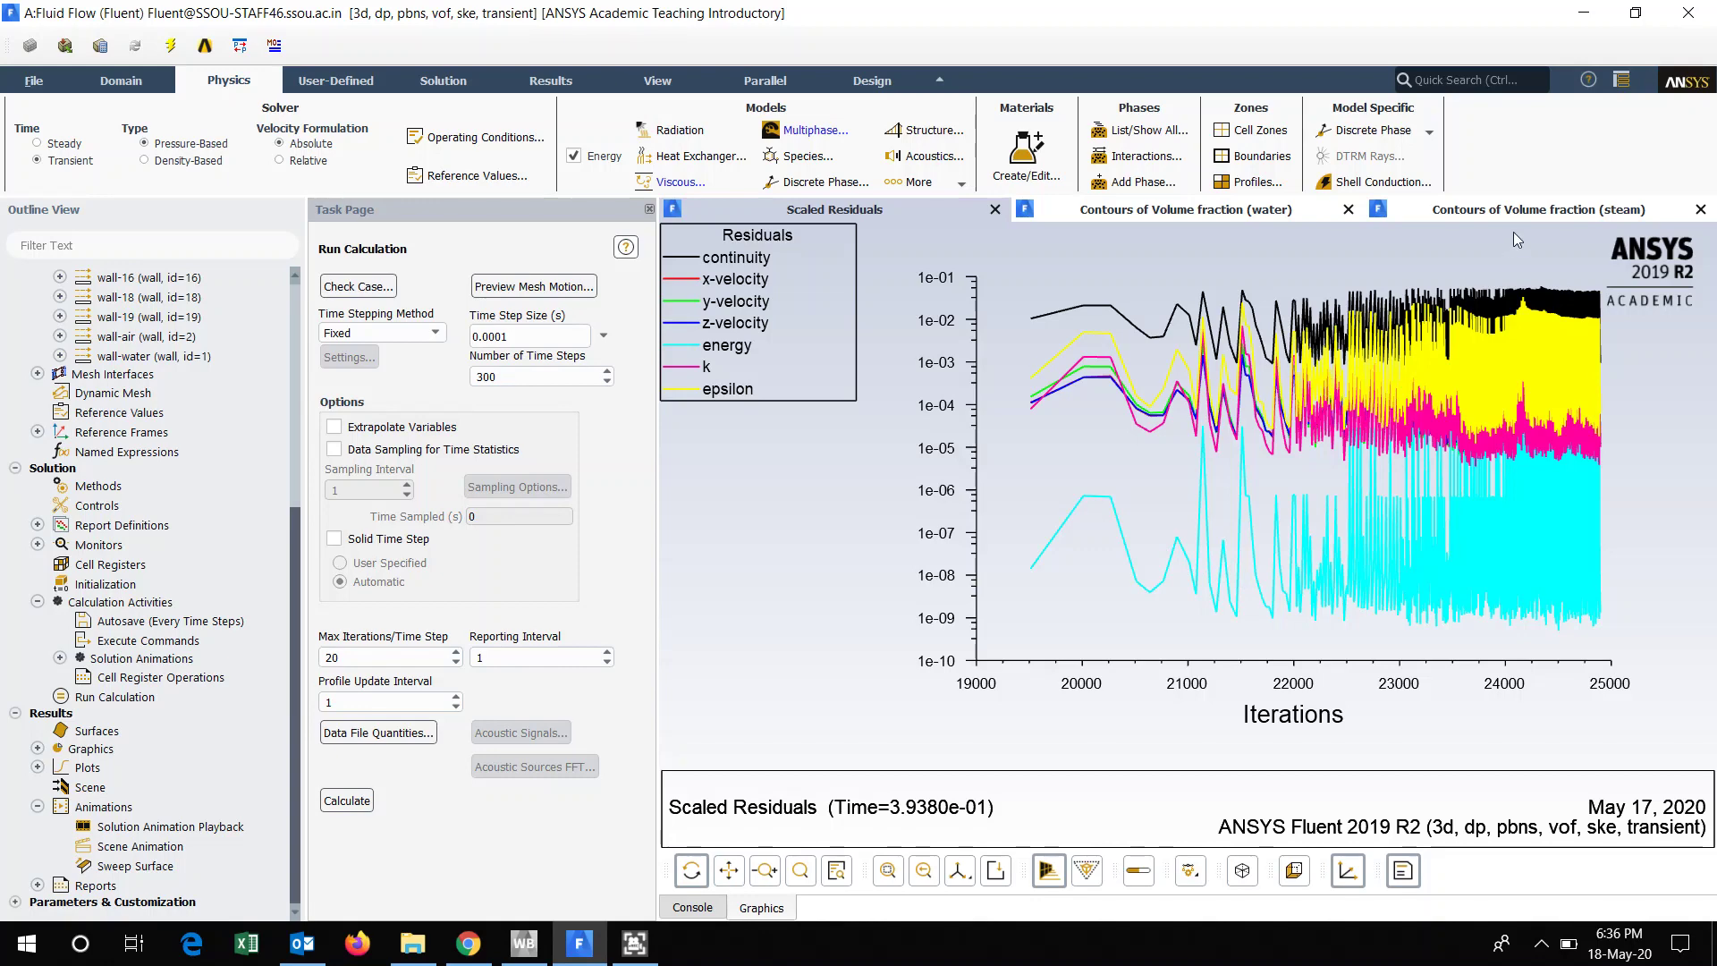
pyautogui.click(1479, 211)
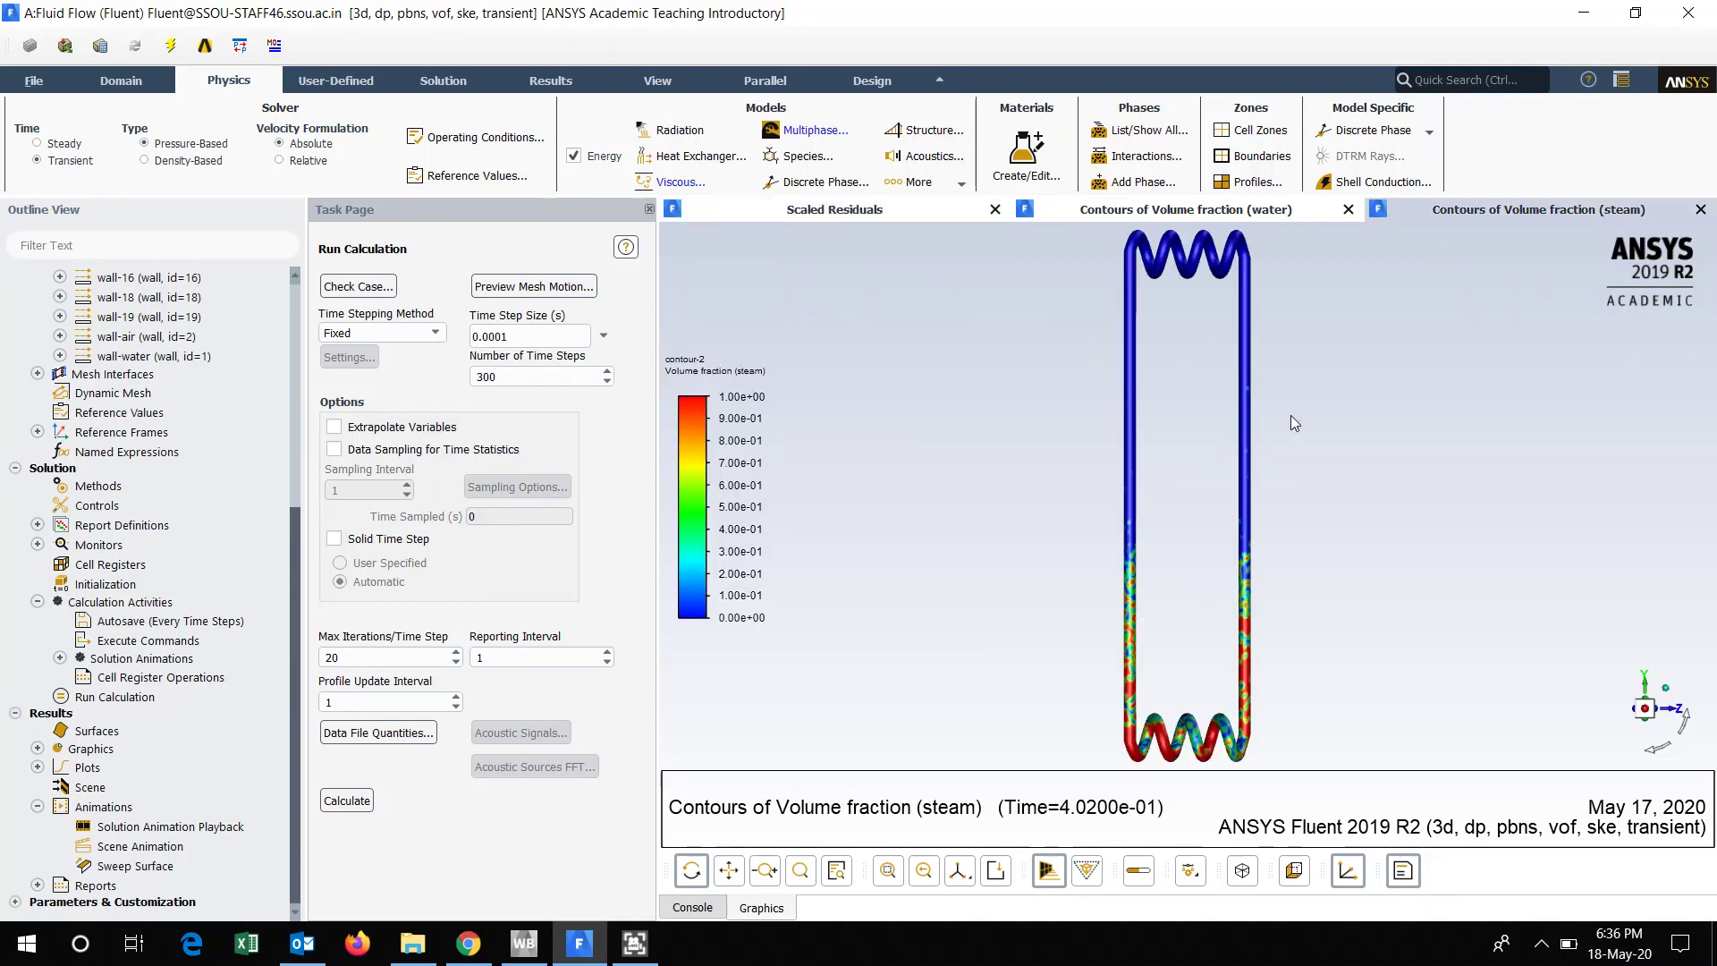
# Switch to the HELICAL PIPE project in Workbench and open the fluid flow system's geometry in DesignModeler.
pyautogui.click(542, 958)
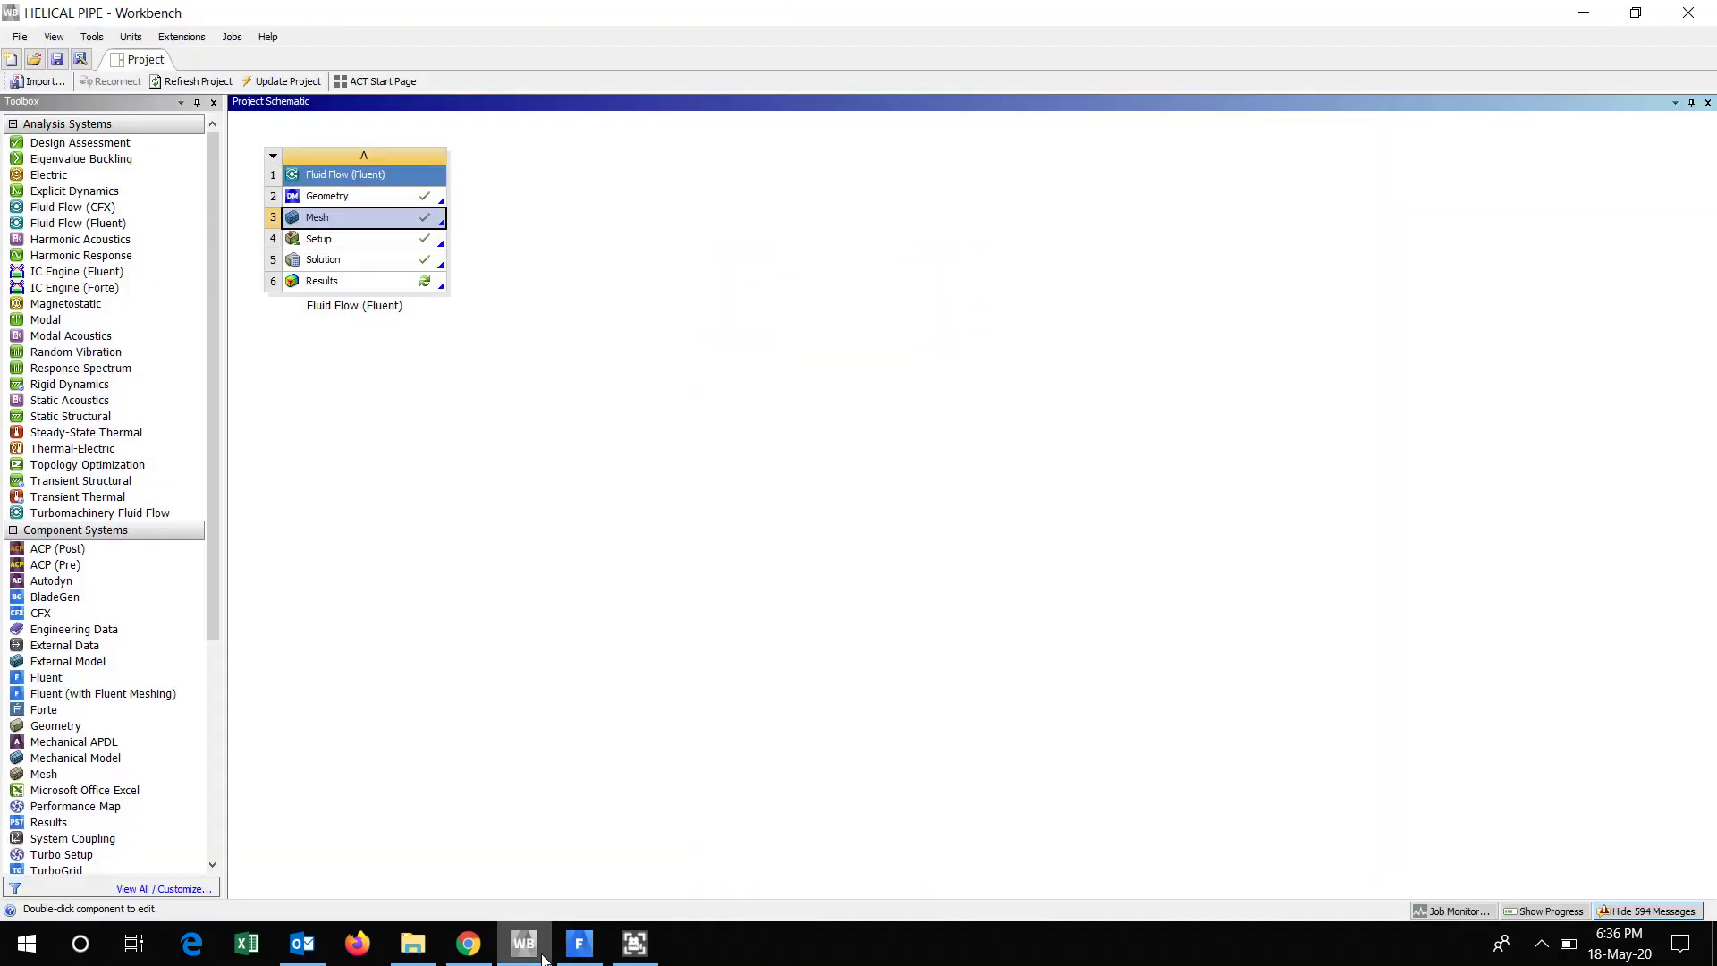
pyautogui.rightClick(429, 198)
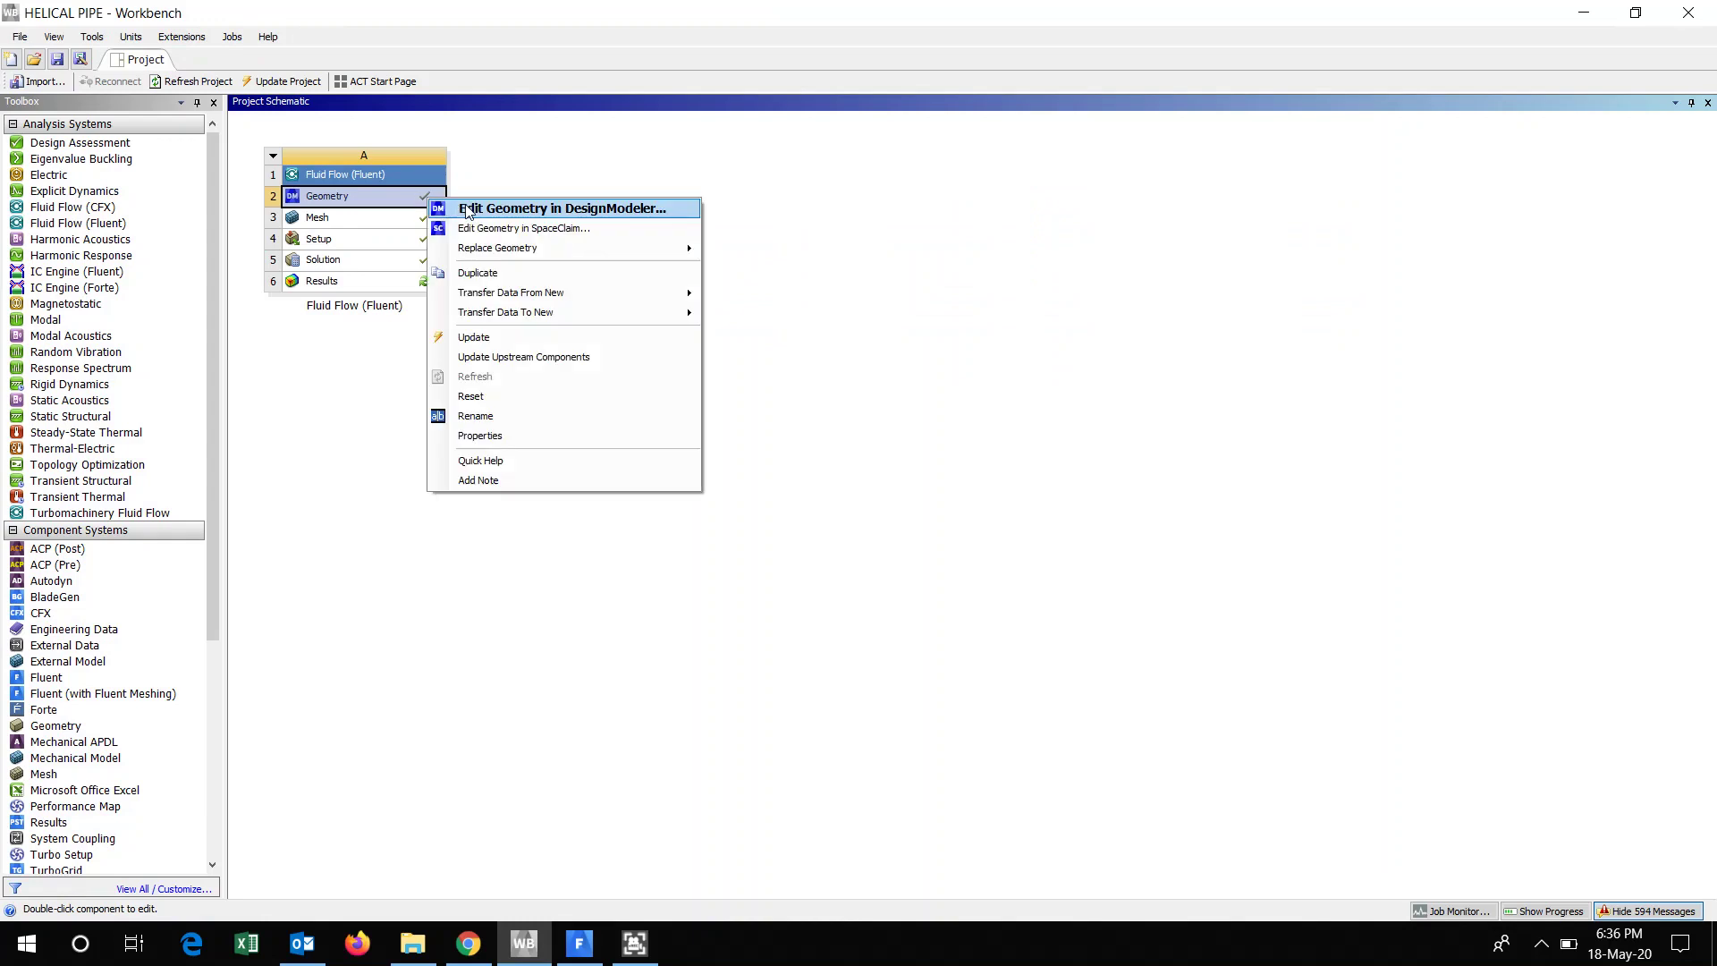
pyautogui.click(466, 209)
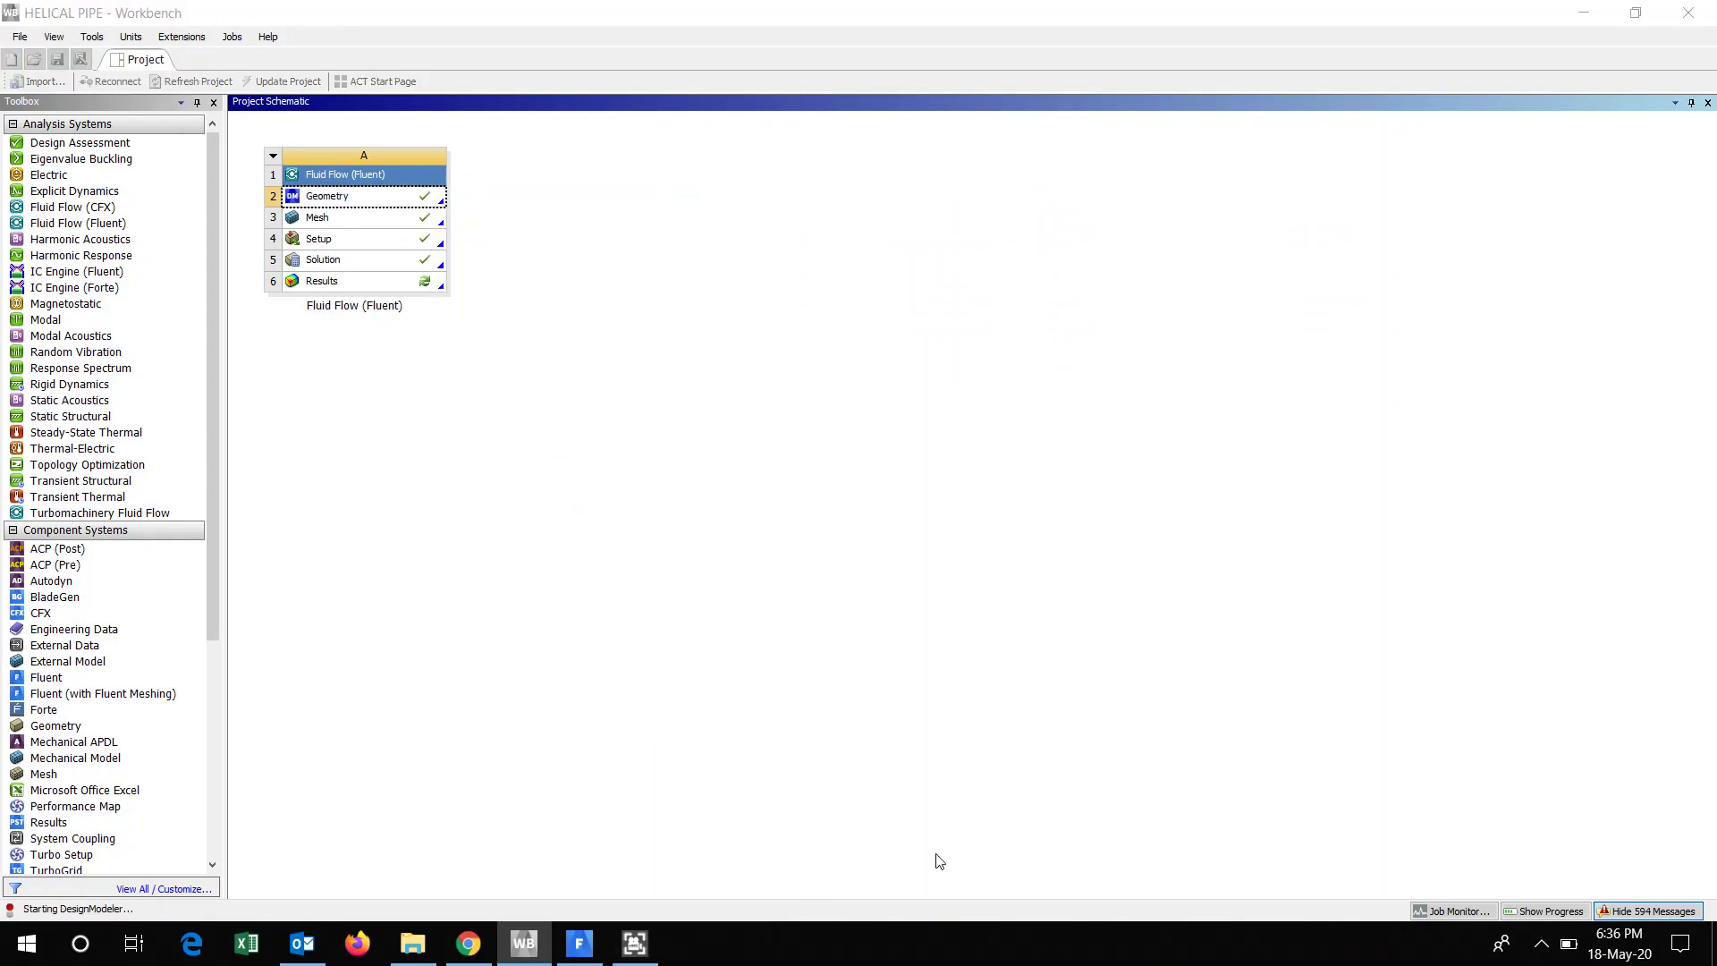
pyautogui.click(638, 950)
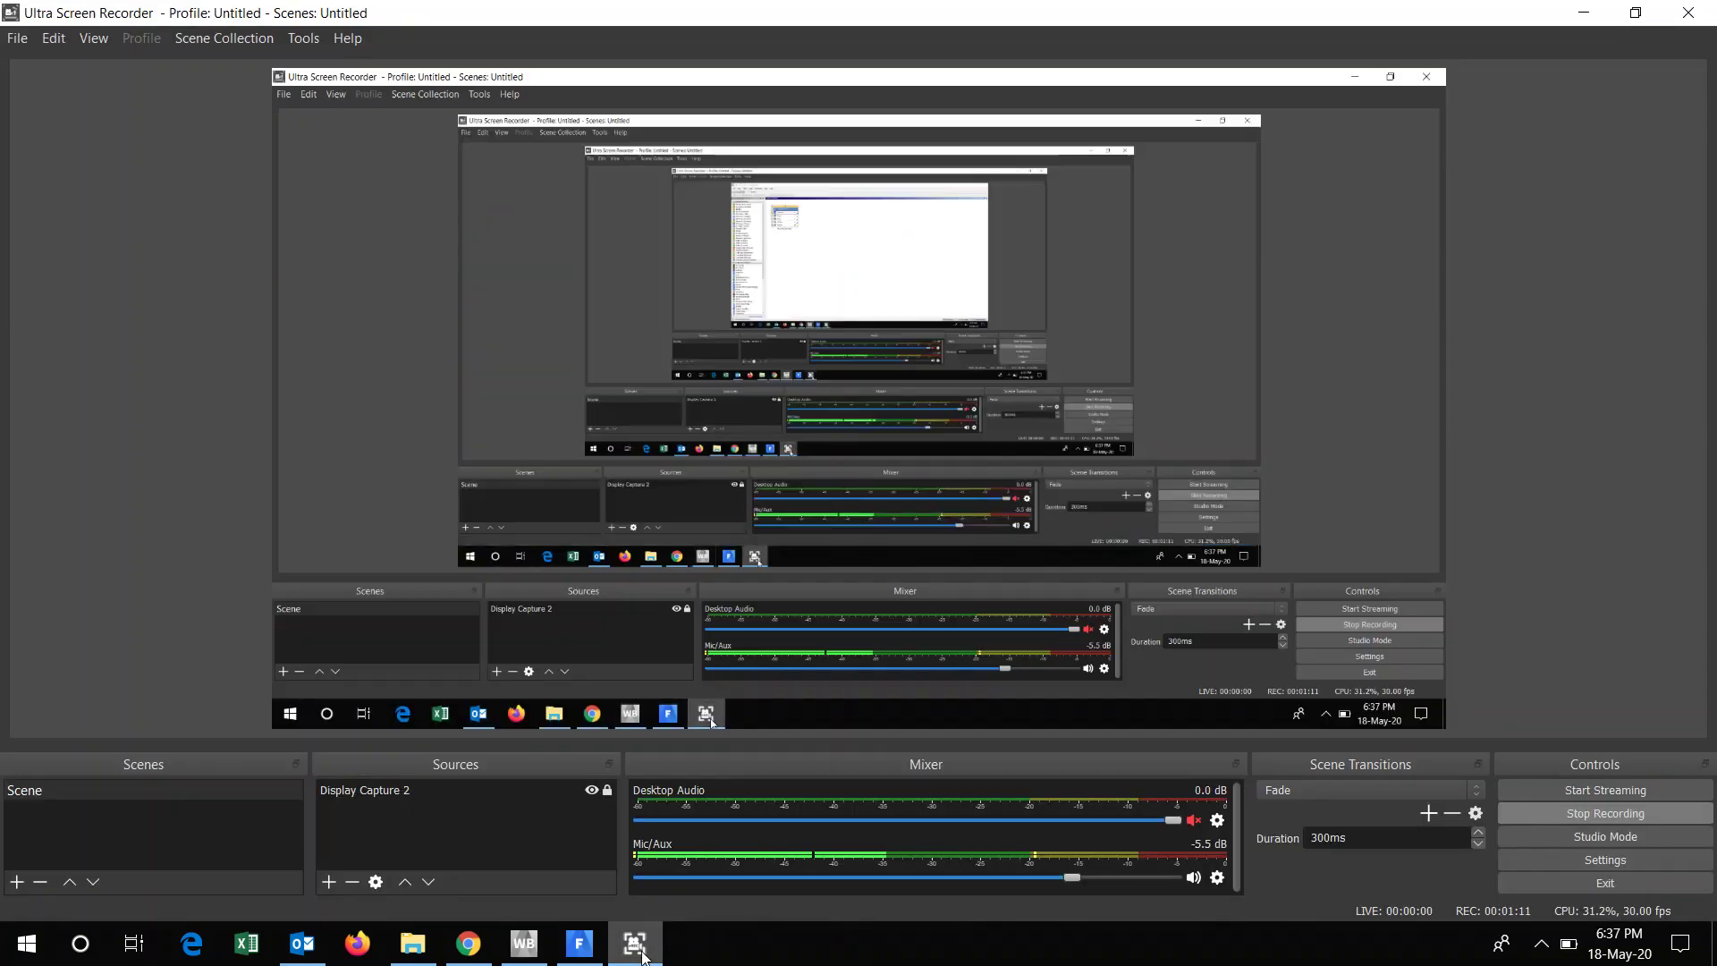
pyautogui.click(640, 950)
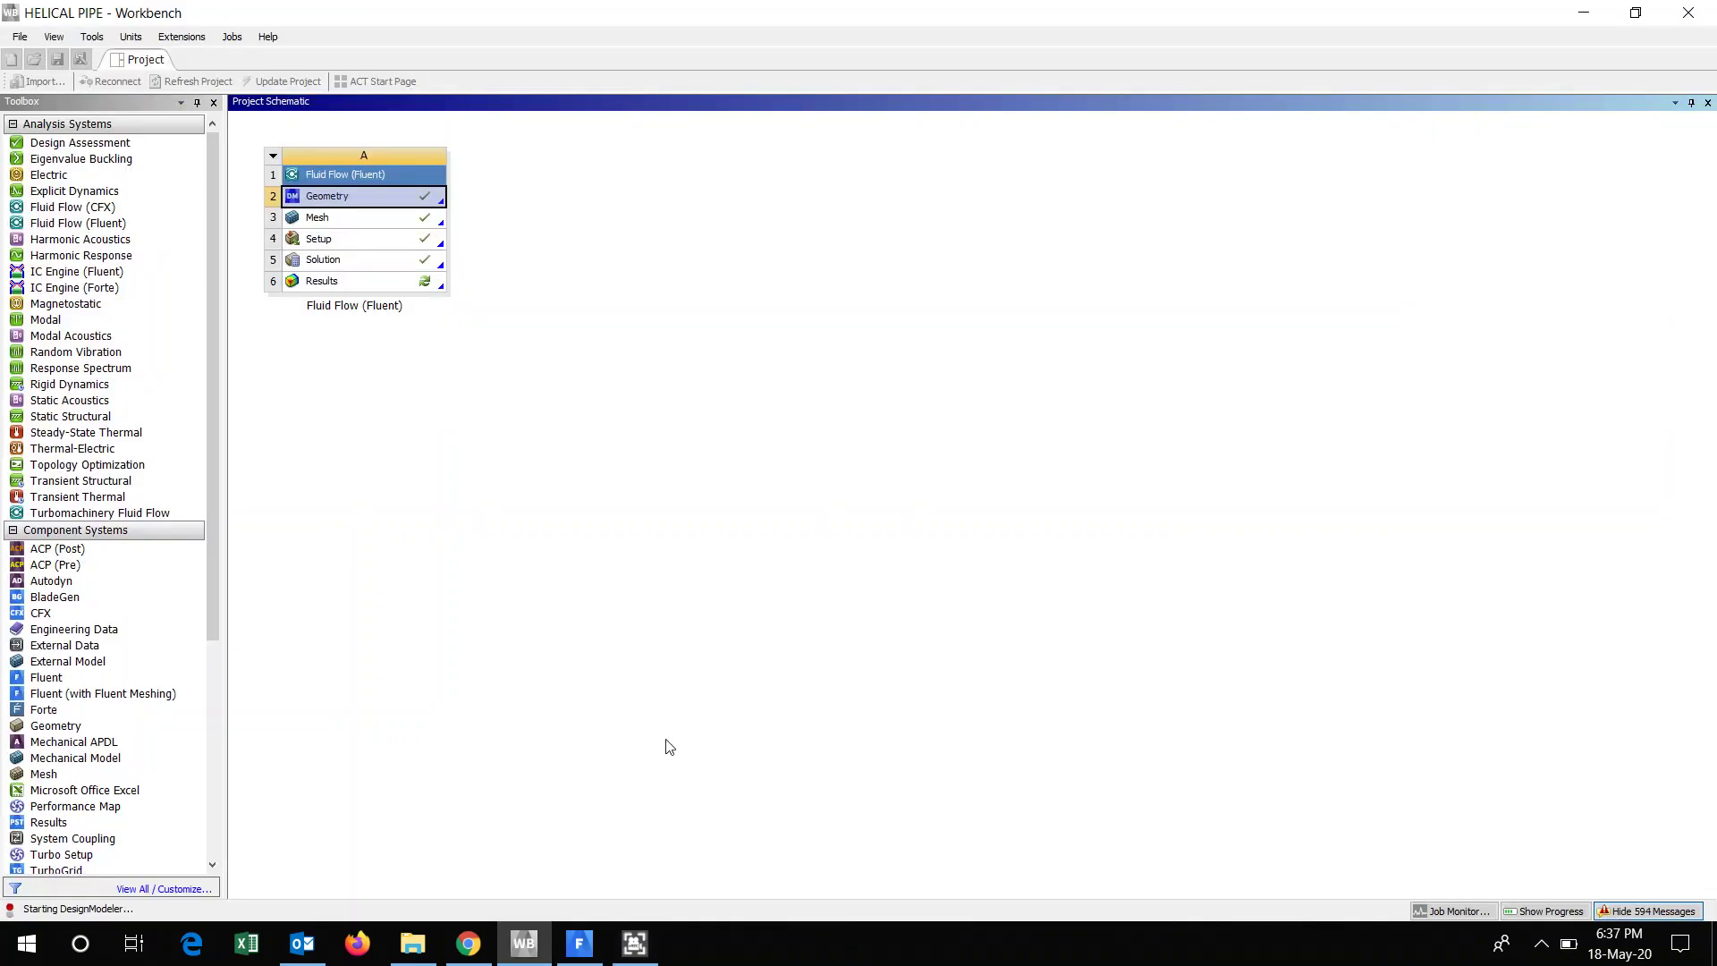
pyautogui.click(580, 943)
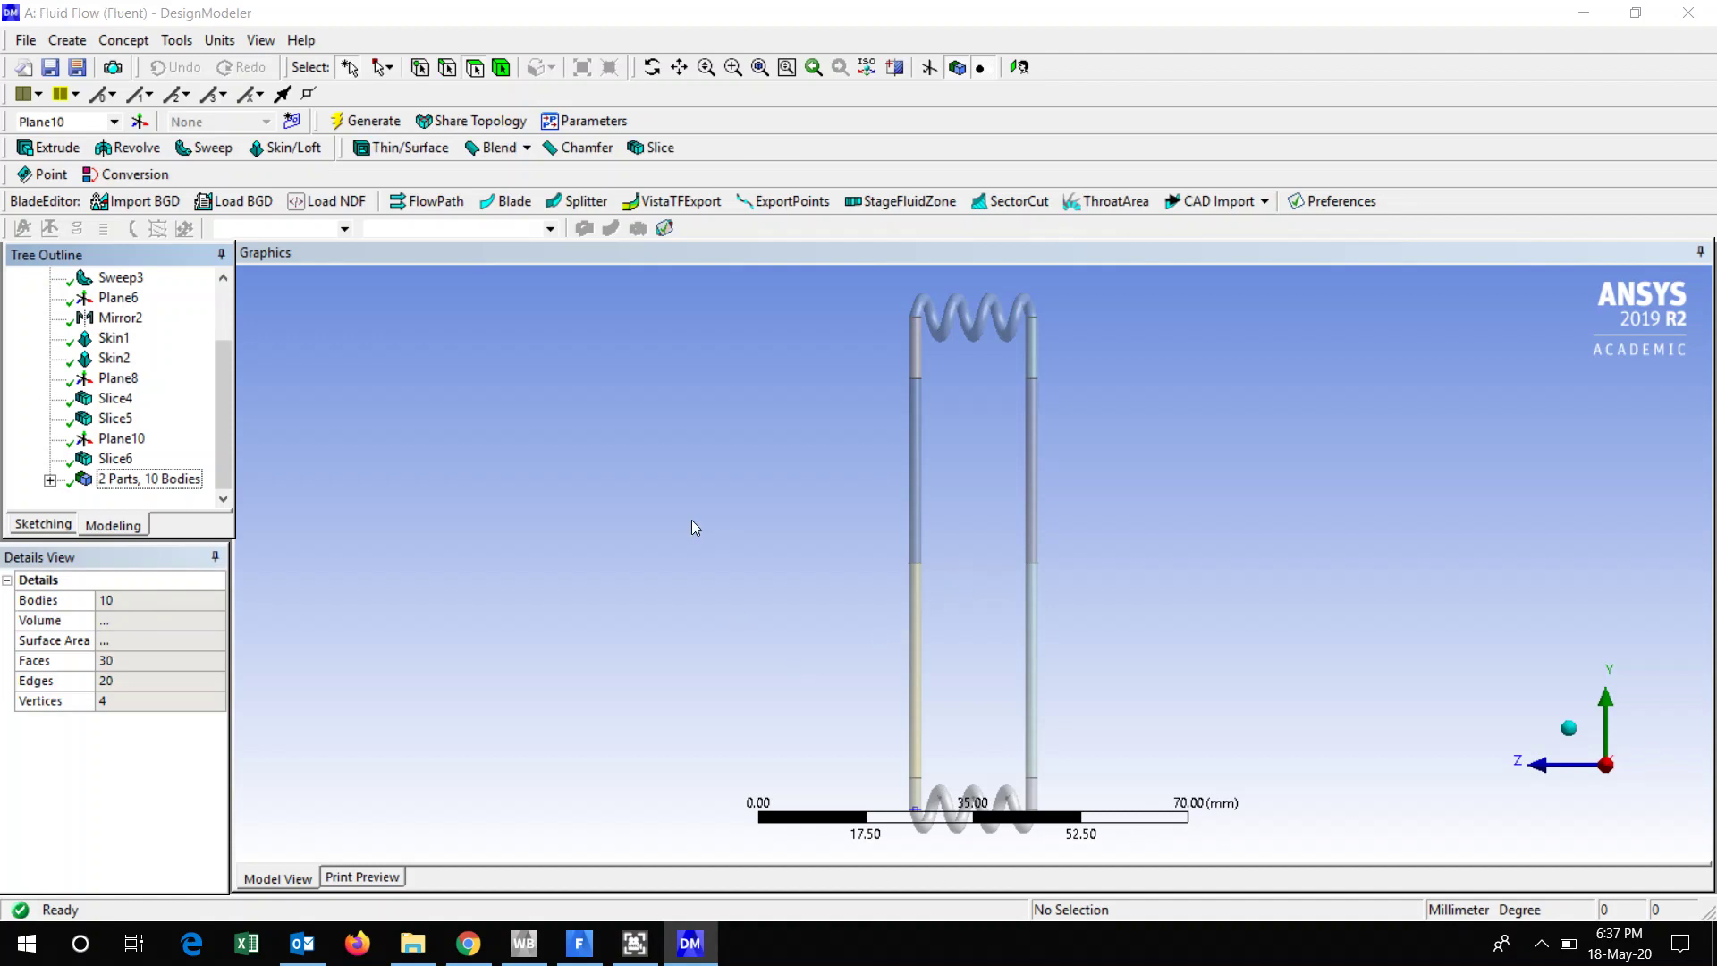
# Expand ZXPlane in the model tree to view the sketches it contains.
pyautogui.moveTo(224, 374); pyautogui.dragTo(223, 277)
pyautogui.click(50, 319)
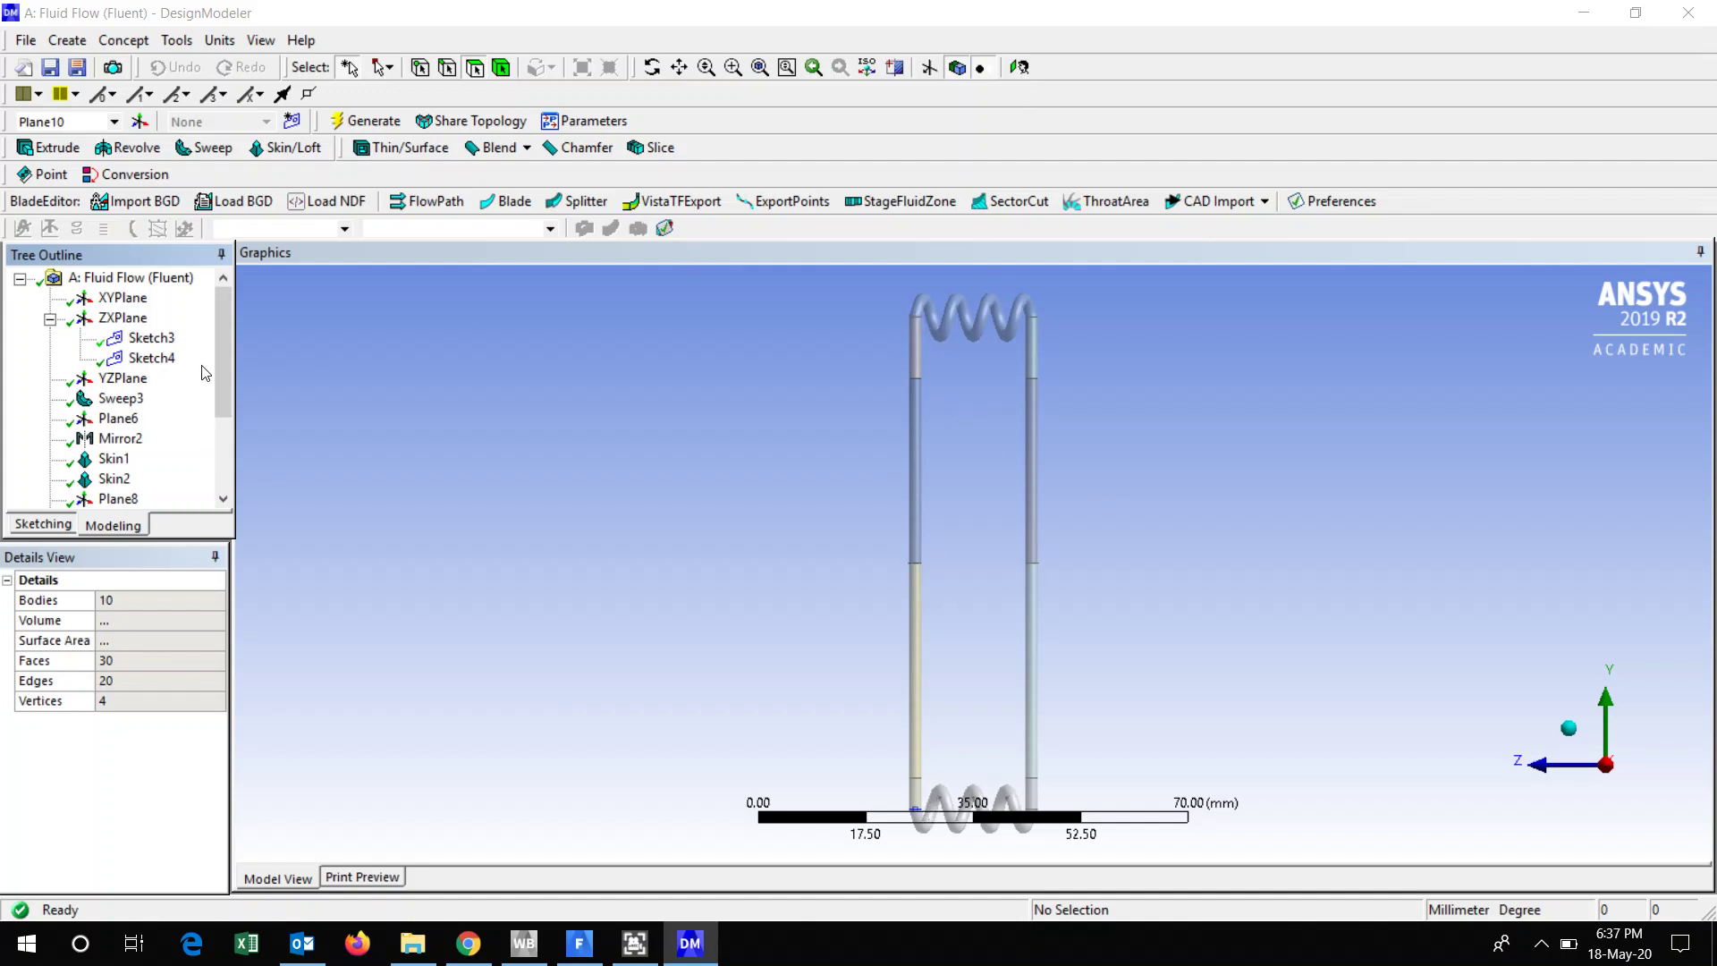
pyautogui.moveTo(221, 349); pyautogui.dragTo(221, 357)
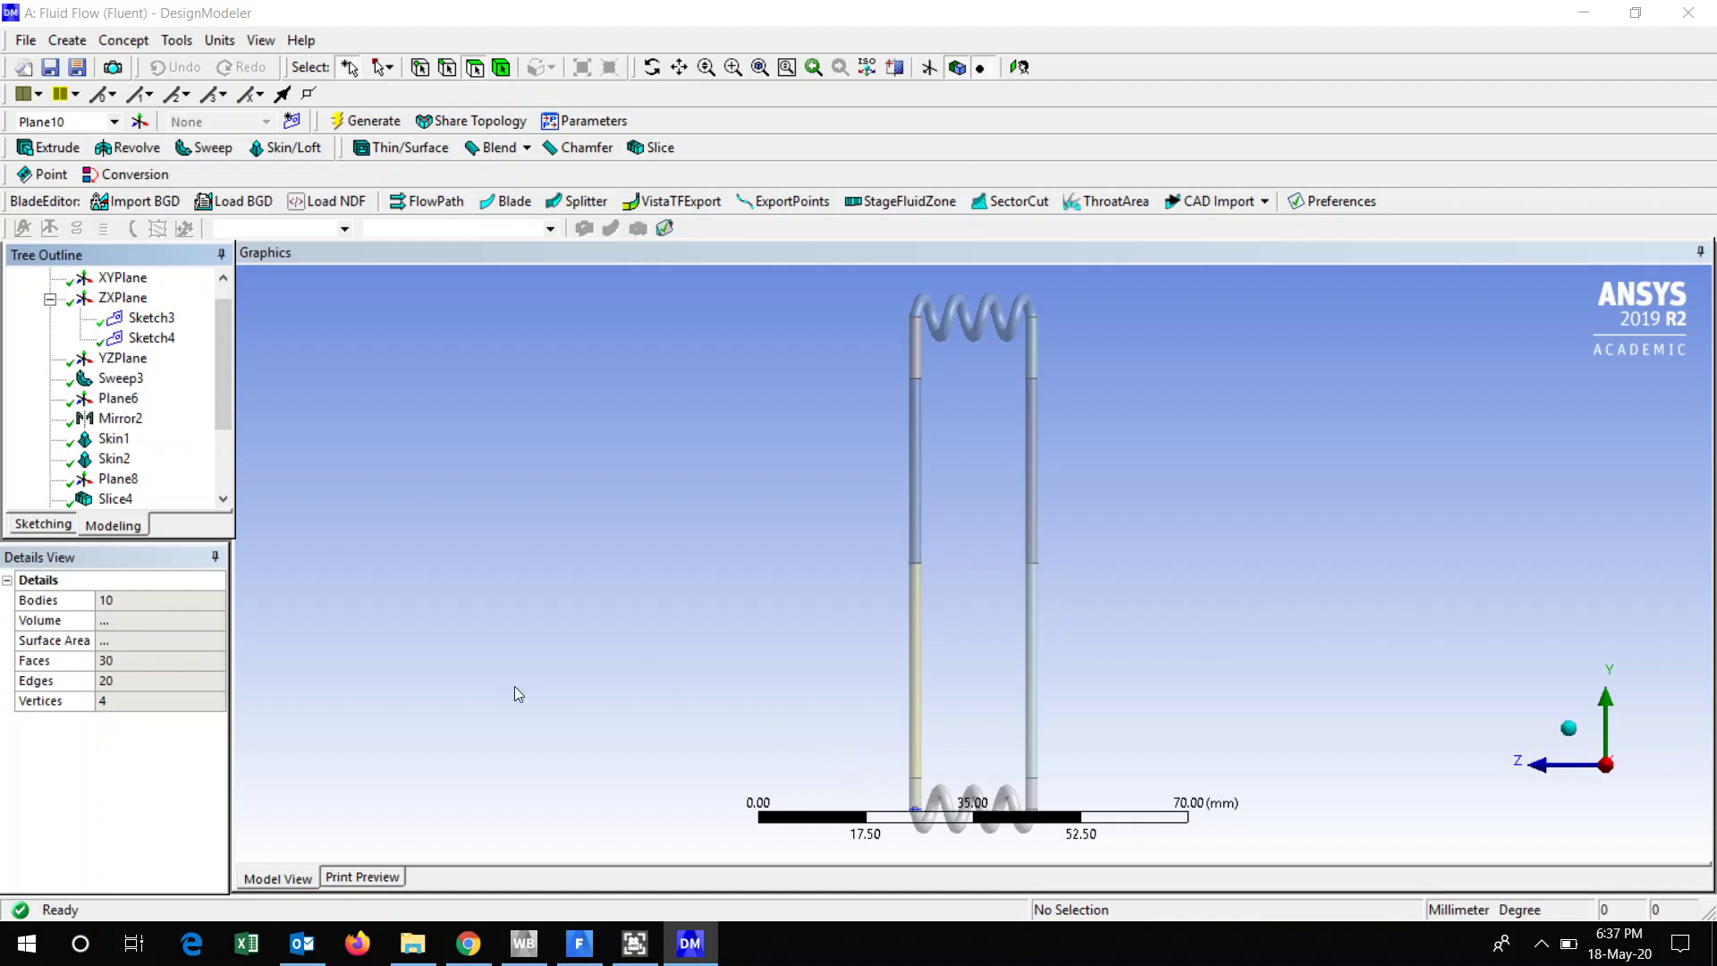
# Inspect the details of Plane10 and Plane8, widening the value column to read their offset settings.
pyautogui.moveTo(226, 401); pyautogui.dragTo(217, 472)
pyautogui.click(100, 445)
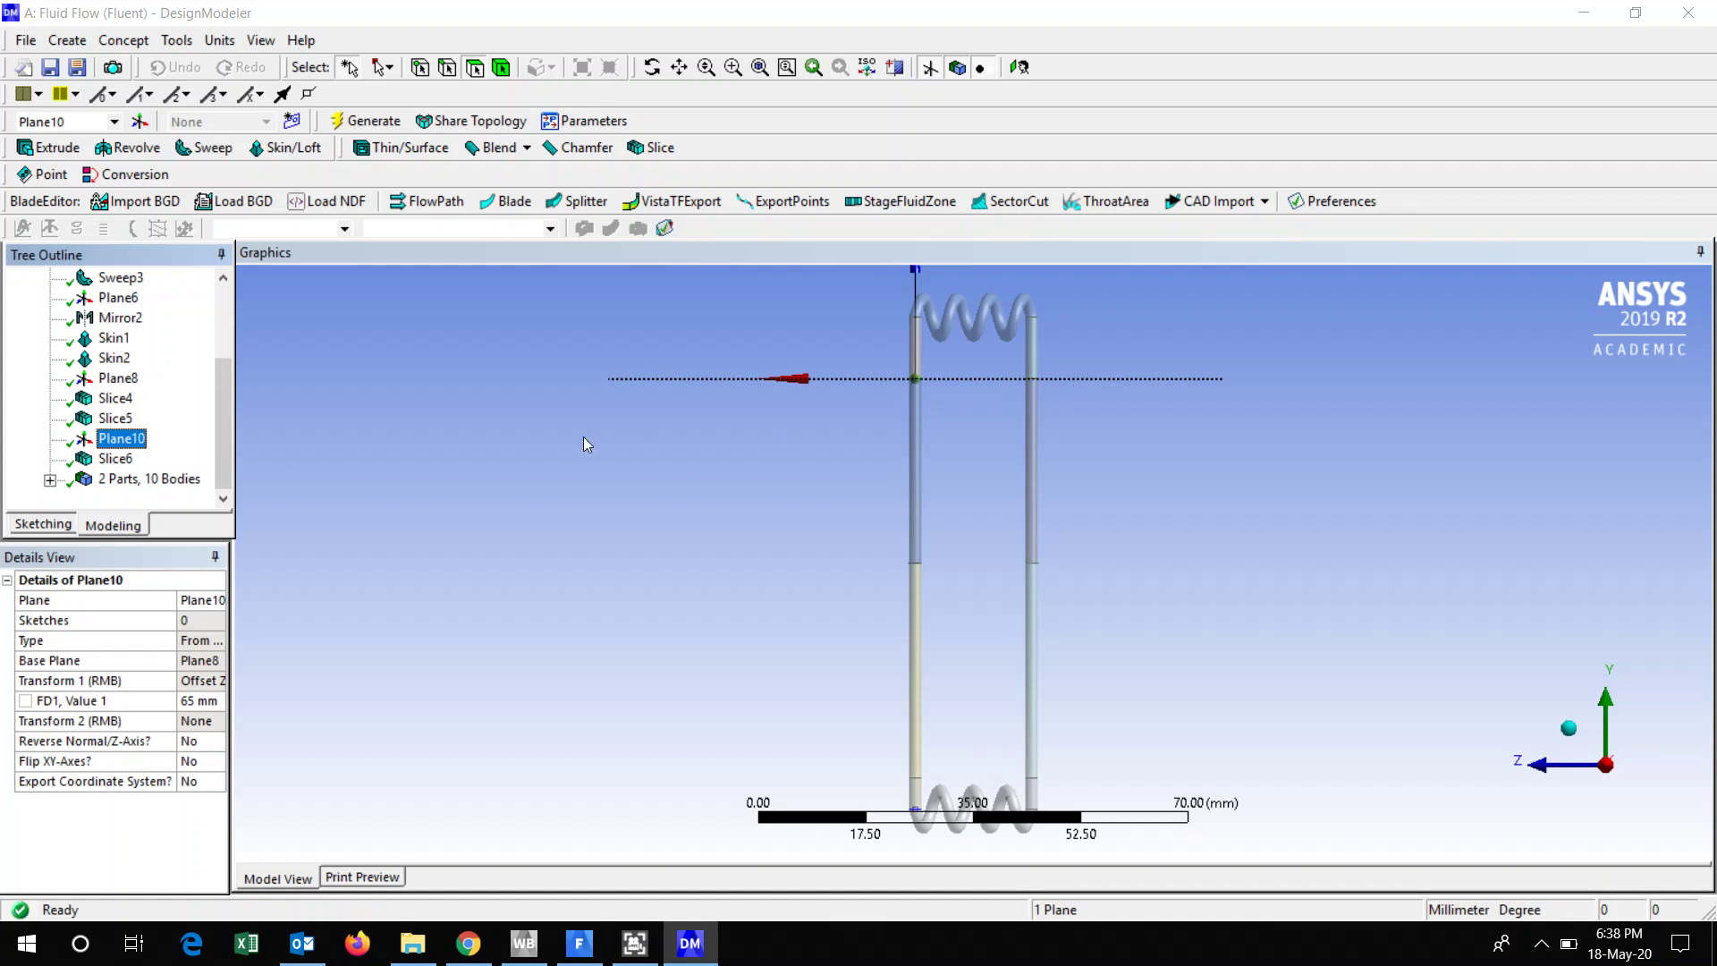
pyautogui.click(120, 379)
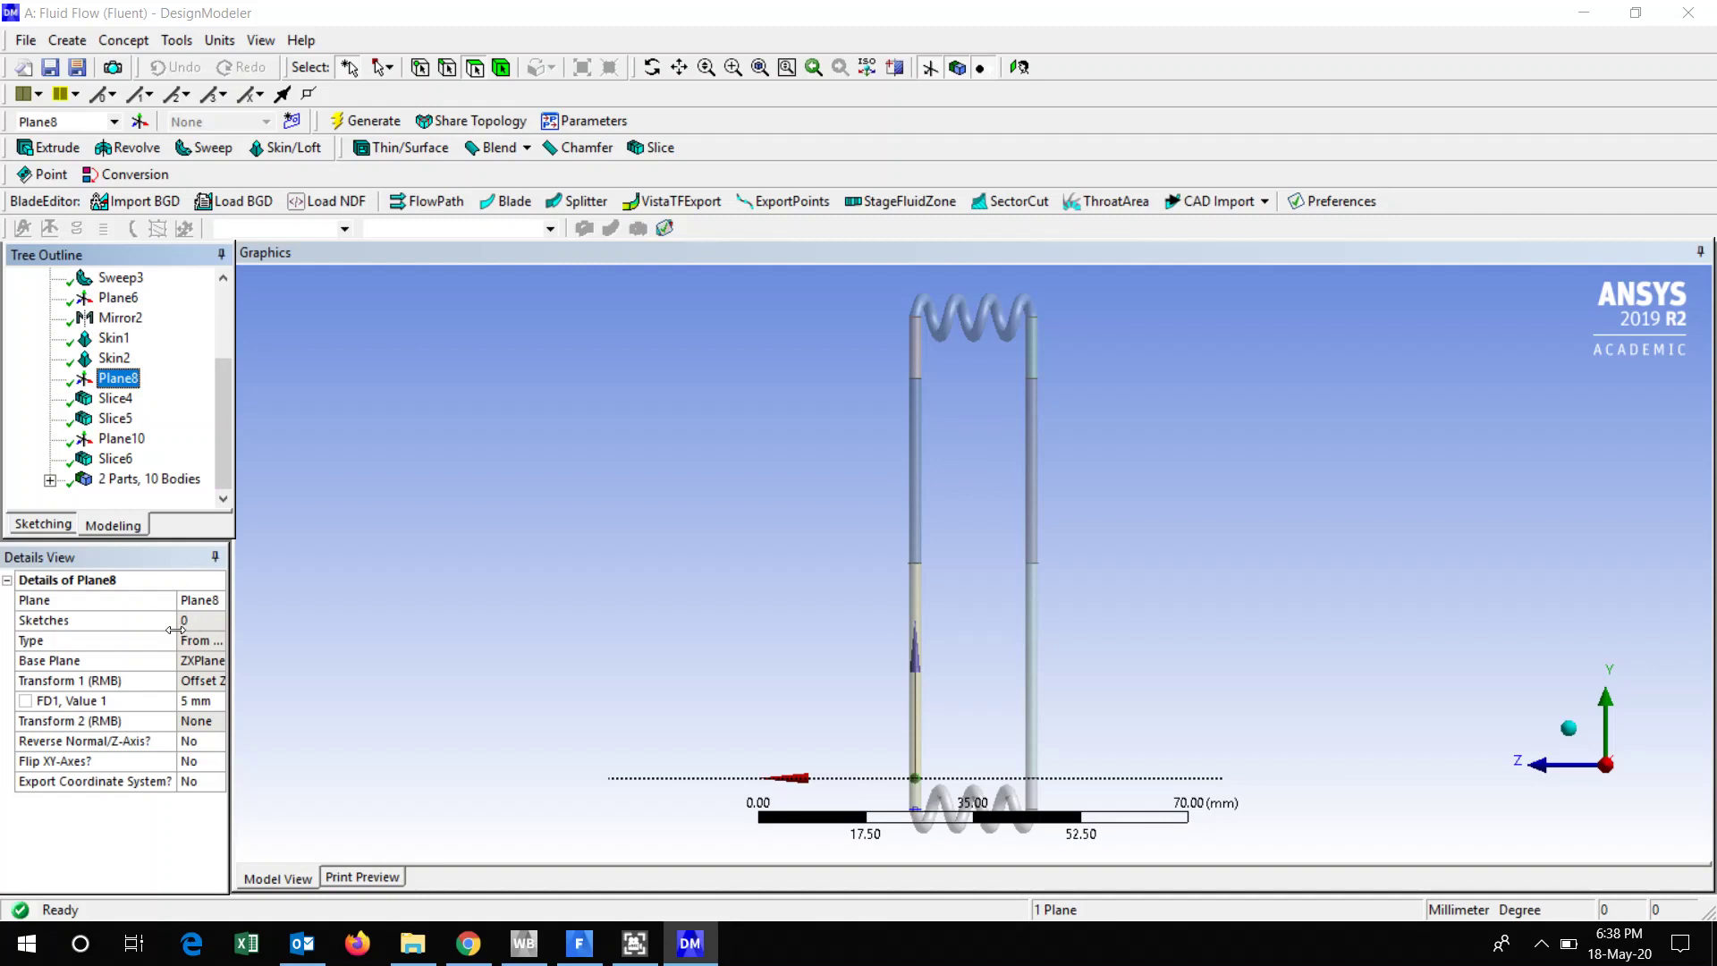
pyautogui.moveTo(177, 633); pyautogui.dragTo(147, 633)
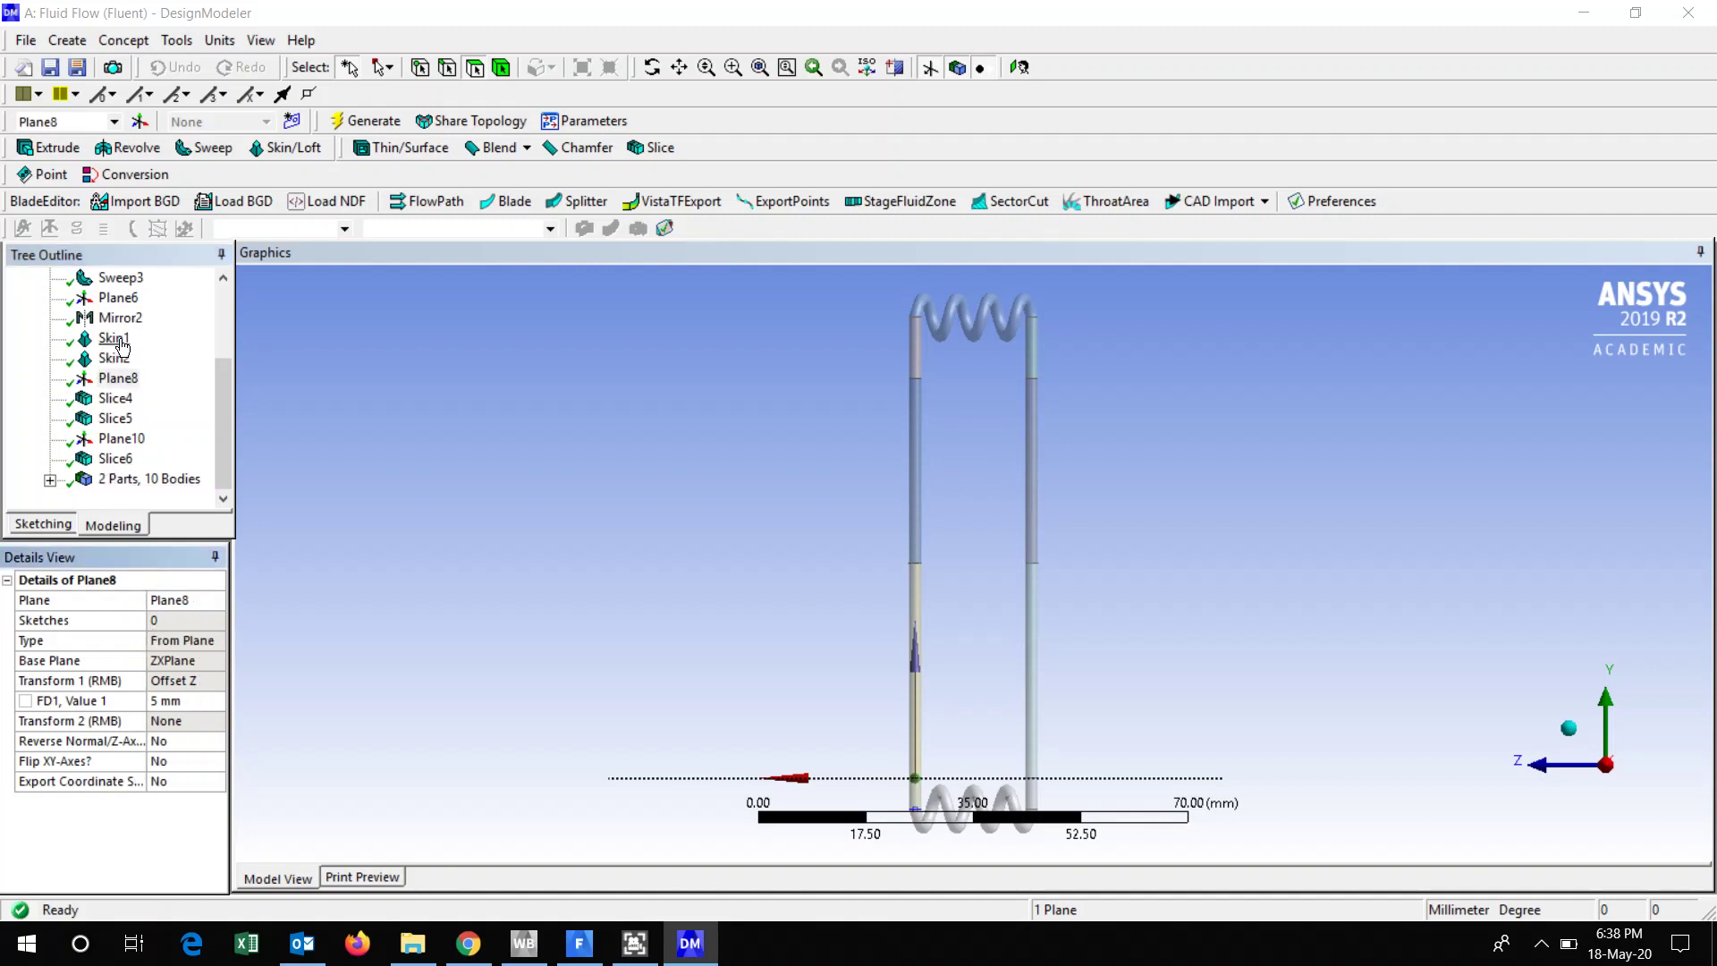
# Inspect the dimensions of Sketch3 on ZXPlane and return to the end of the feature list.
pyautogui.moveTo(222, 400); pyautogui.dragTo(227, 306)
pyautogui.click(147, 338)
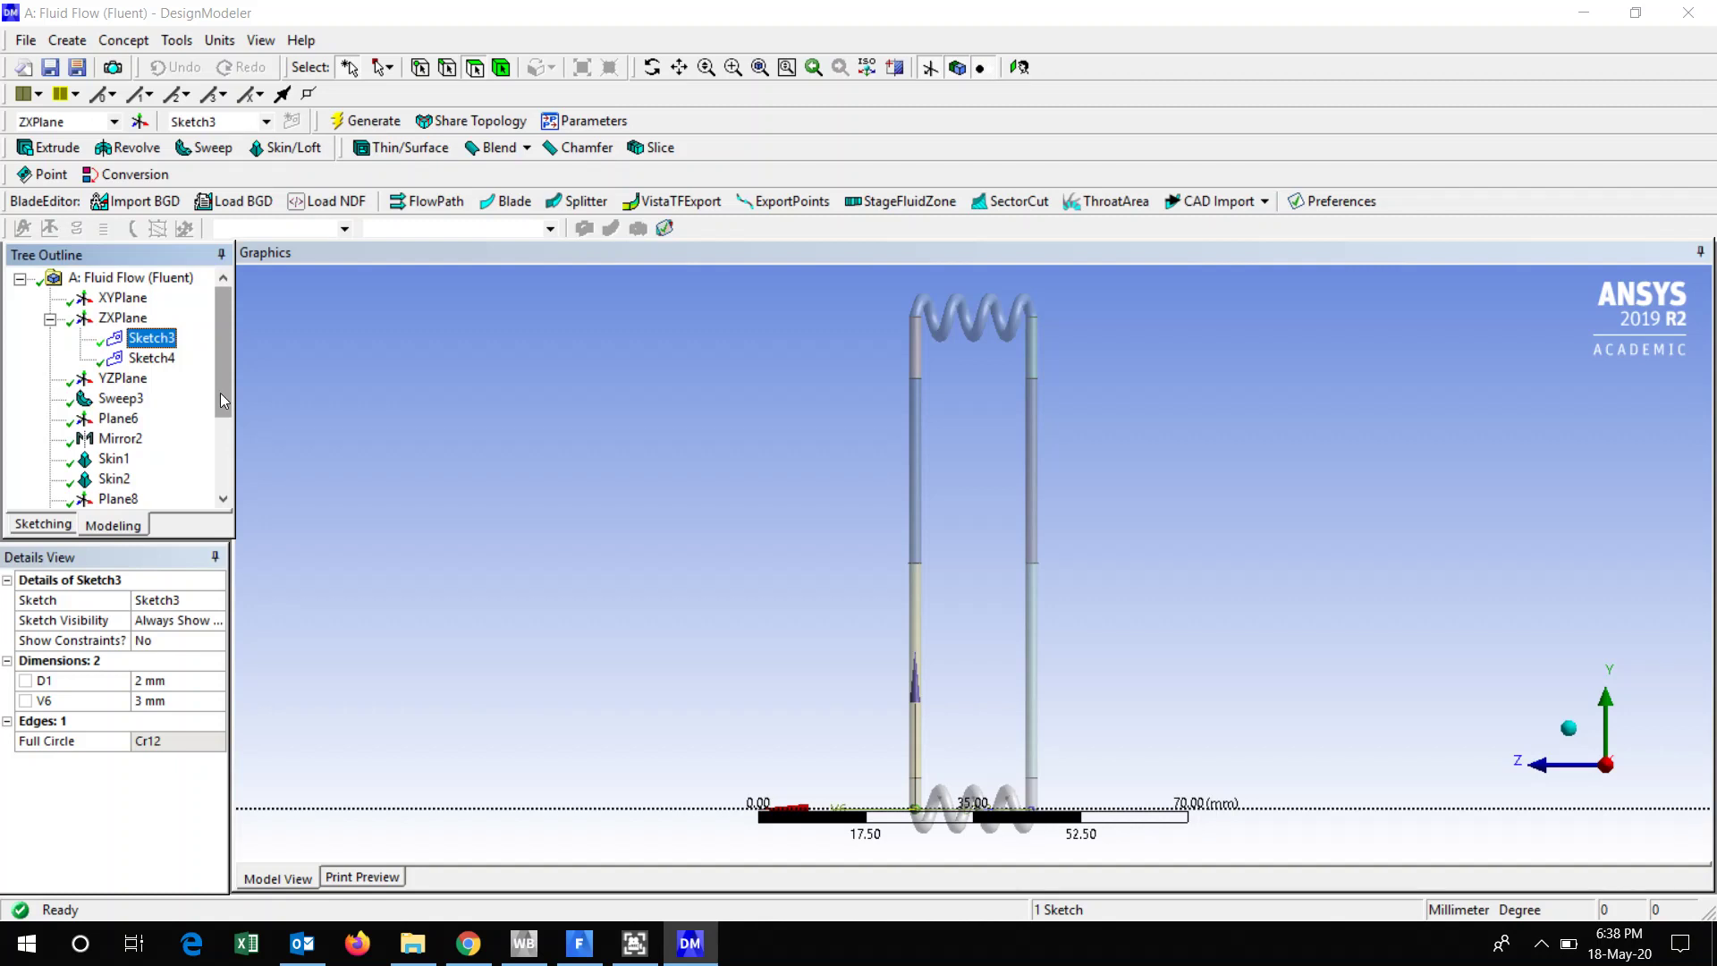
pyautogui.moveTo(220, 393); pyautogui.dragTo(225, 479)
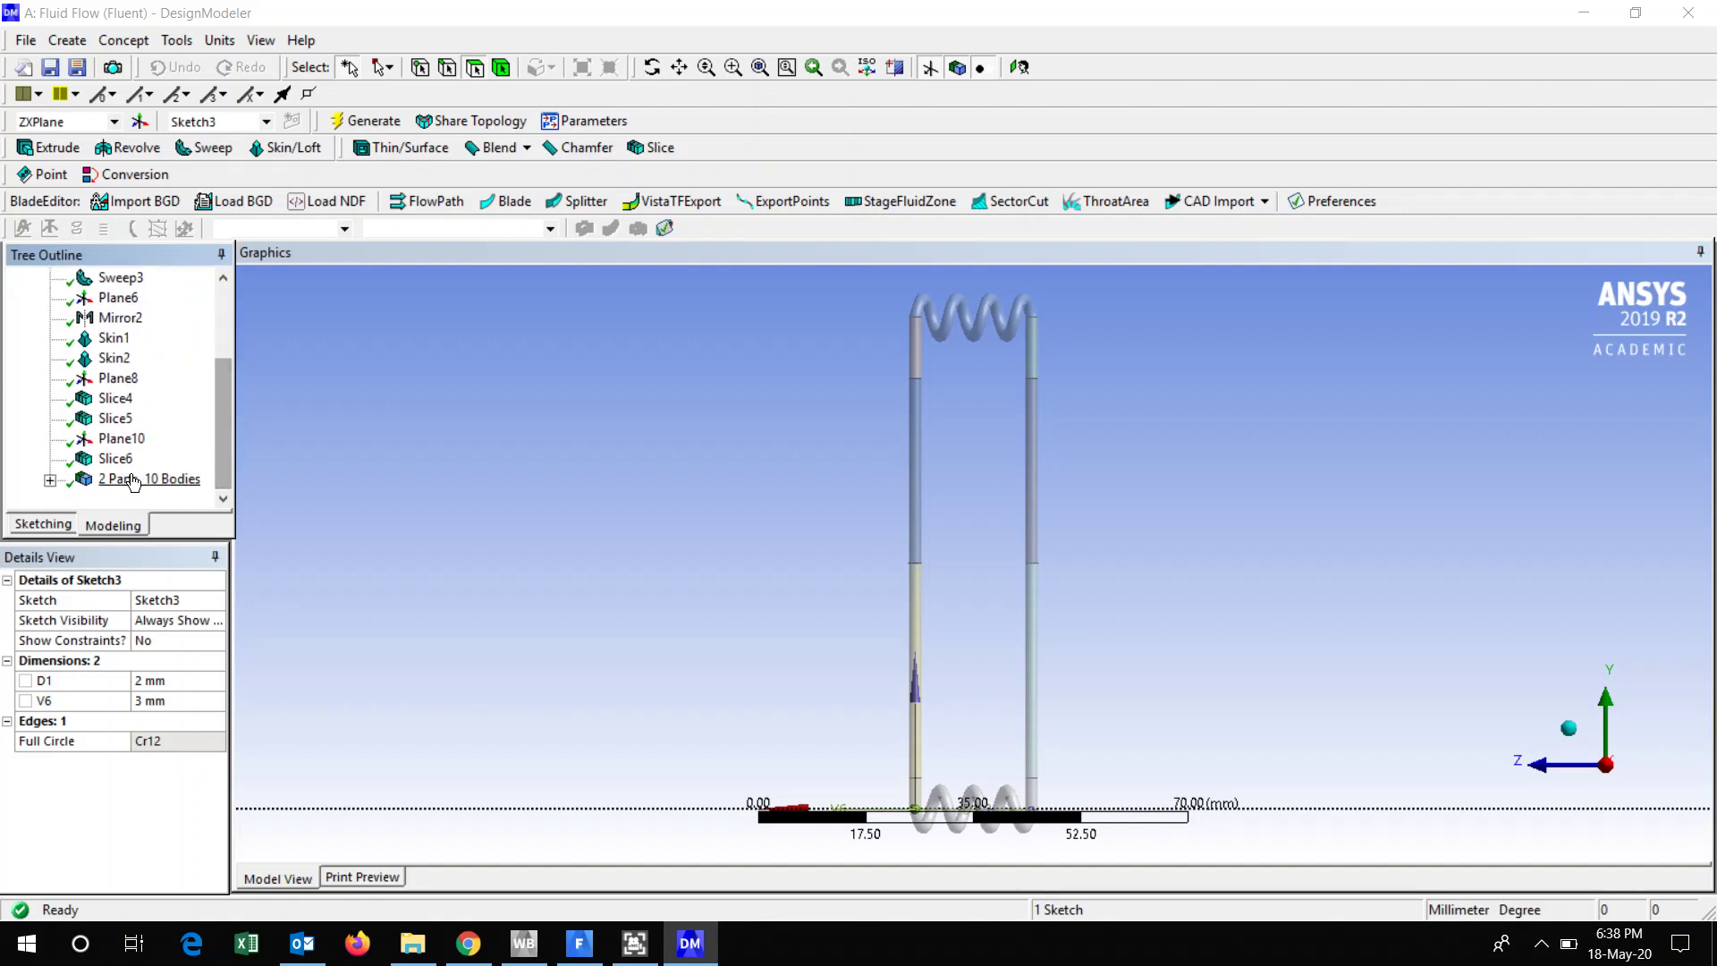
# Highlight a lower straight pipe face, and the faces of the lower helical coil with its short end sections.
pyautogui.click(1110, 712)
pyautogui.click(923, 721)
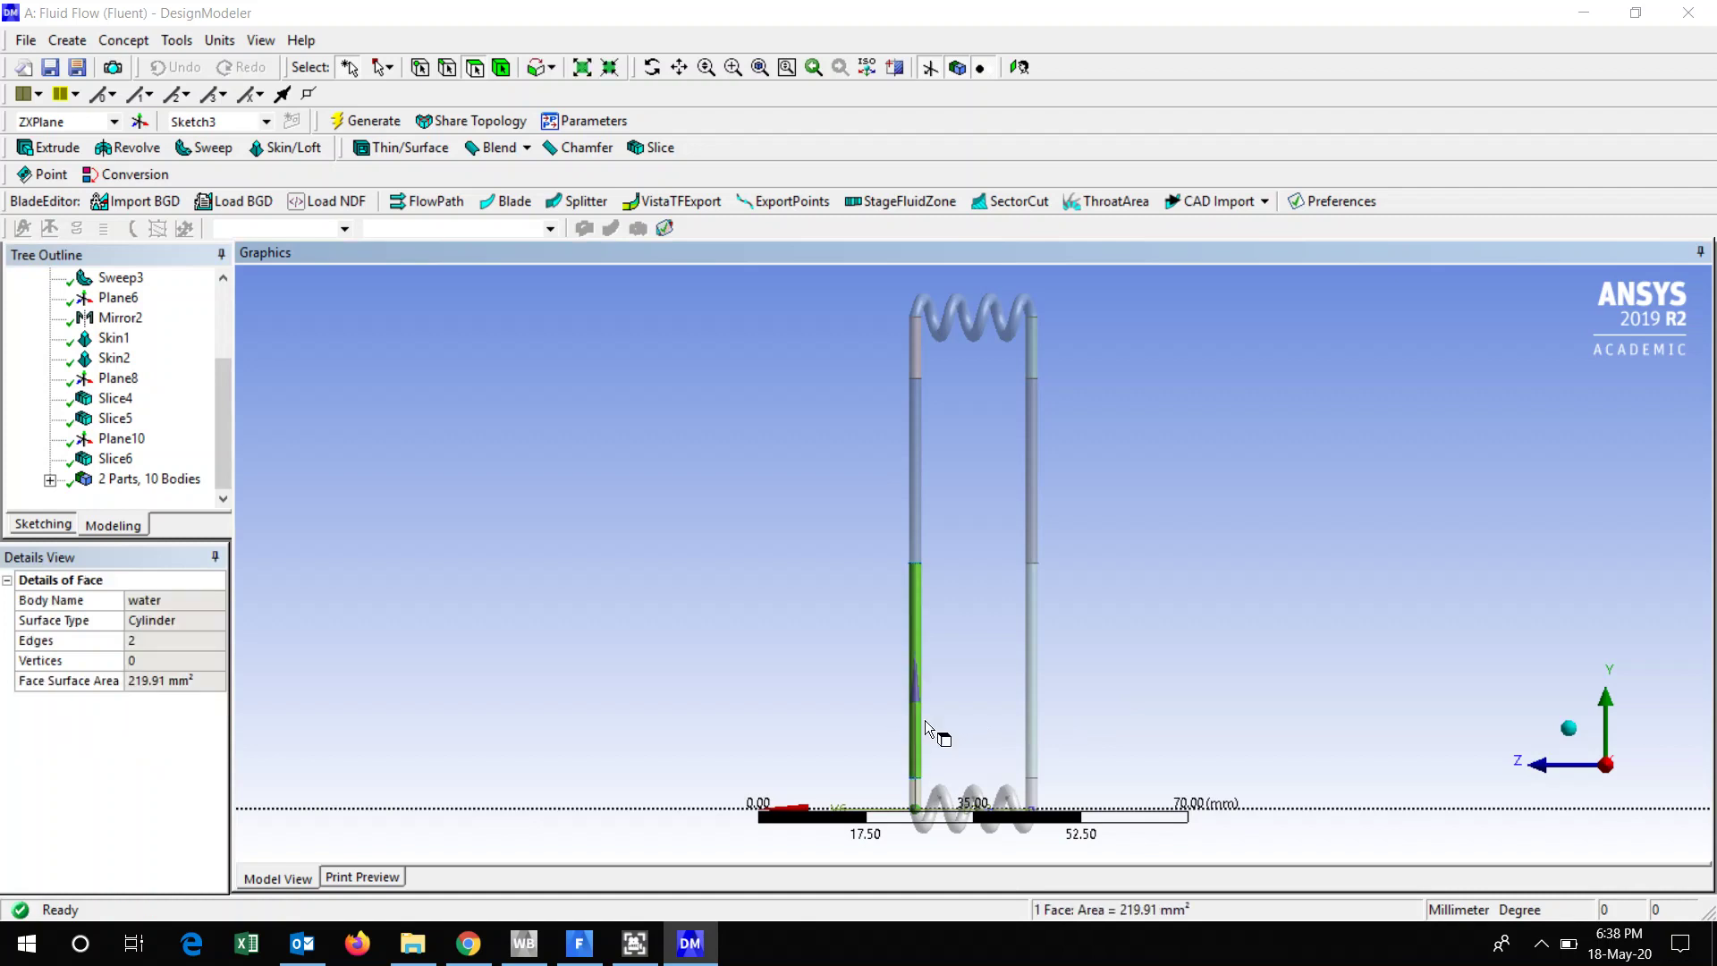
pyautogui.click(1103, 701)
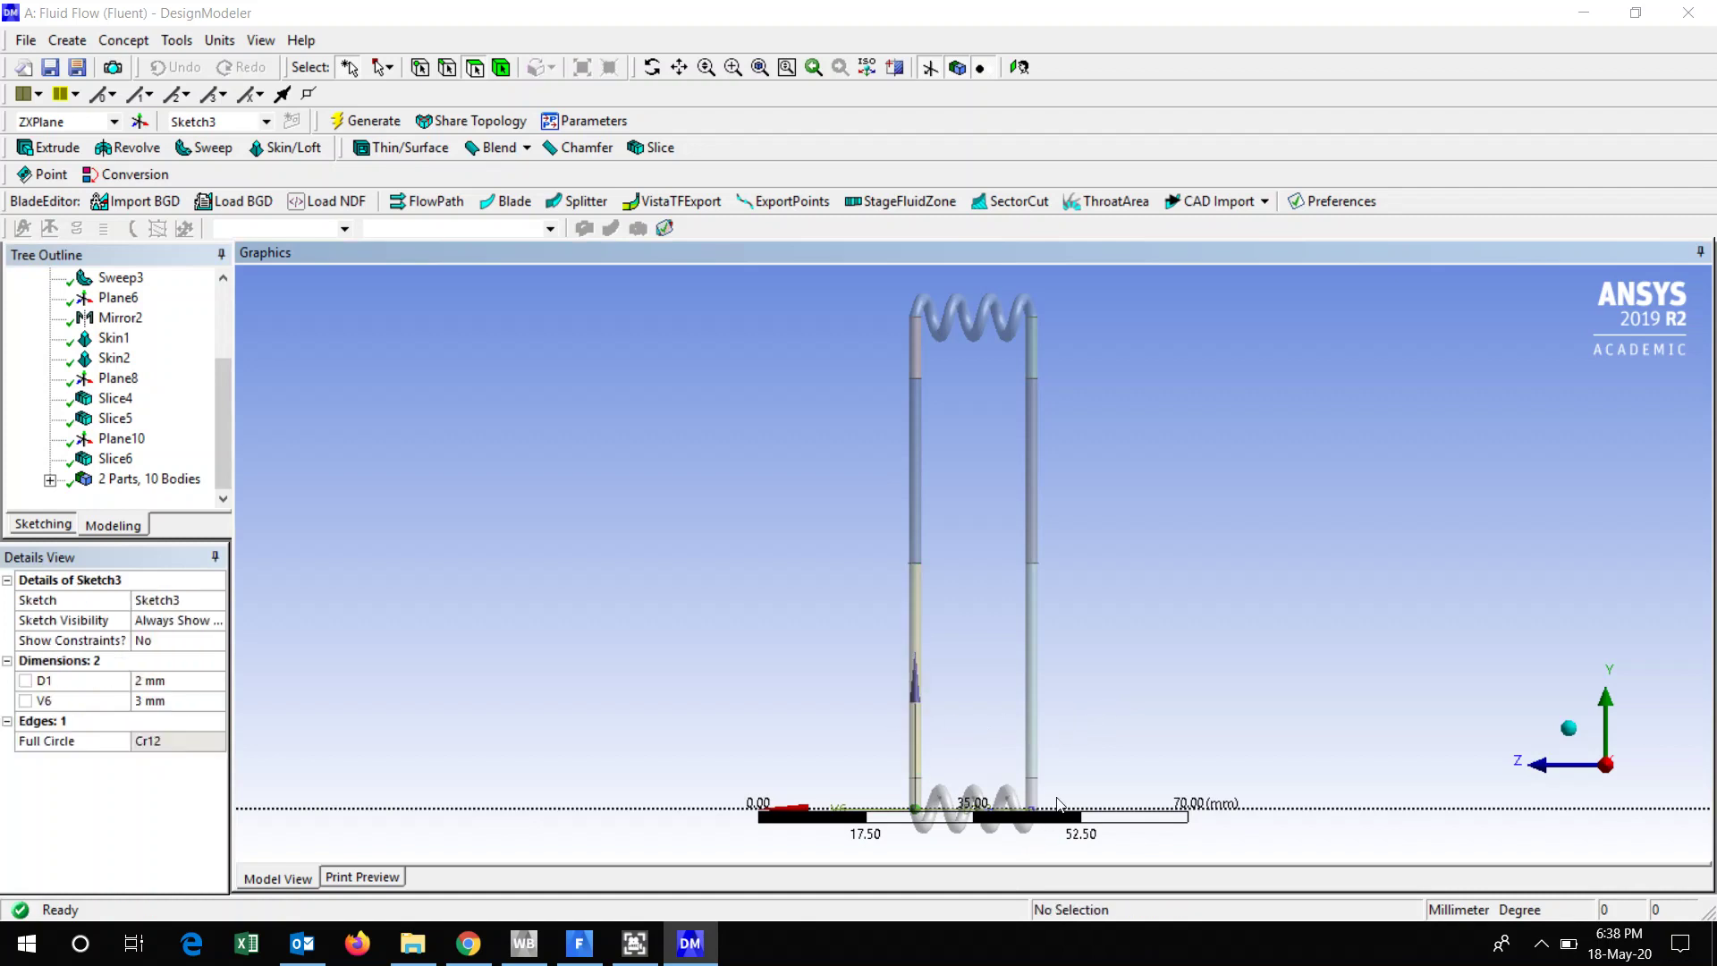
pyautogui.click(996, 806)
pyautogui.keyDown('ctrl'); pyautogui.click(910, 809); pyautogui.keyUp('ctrl')
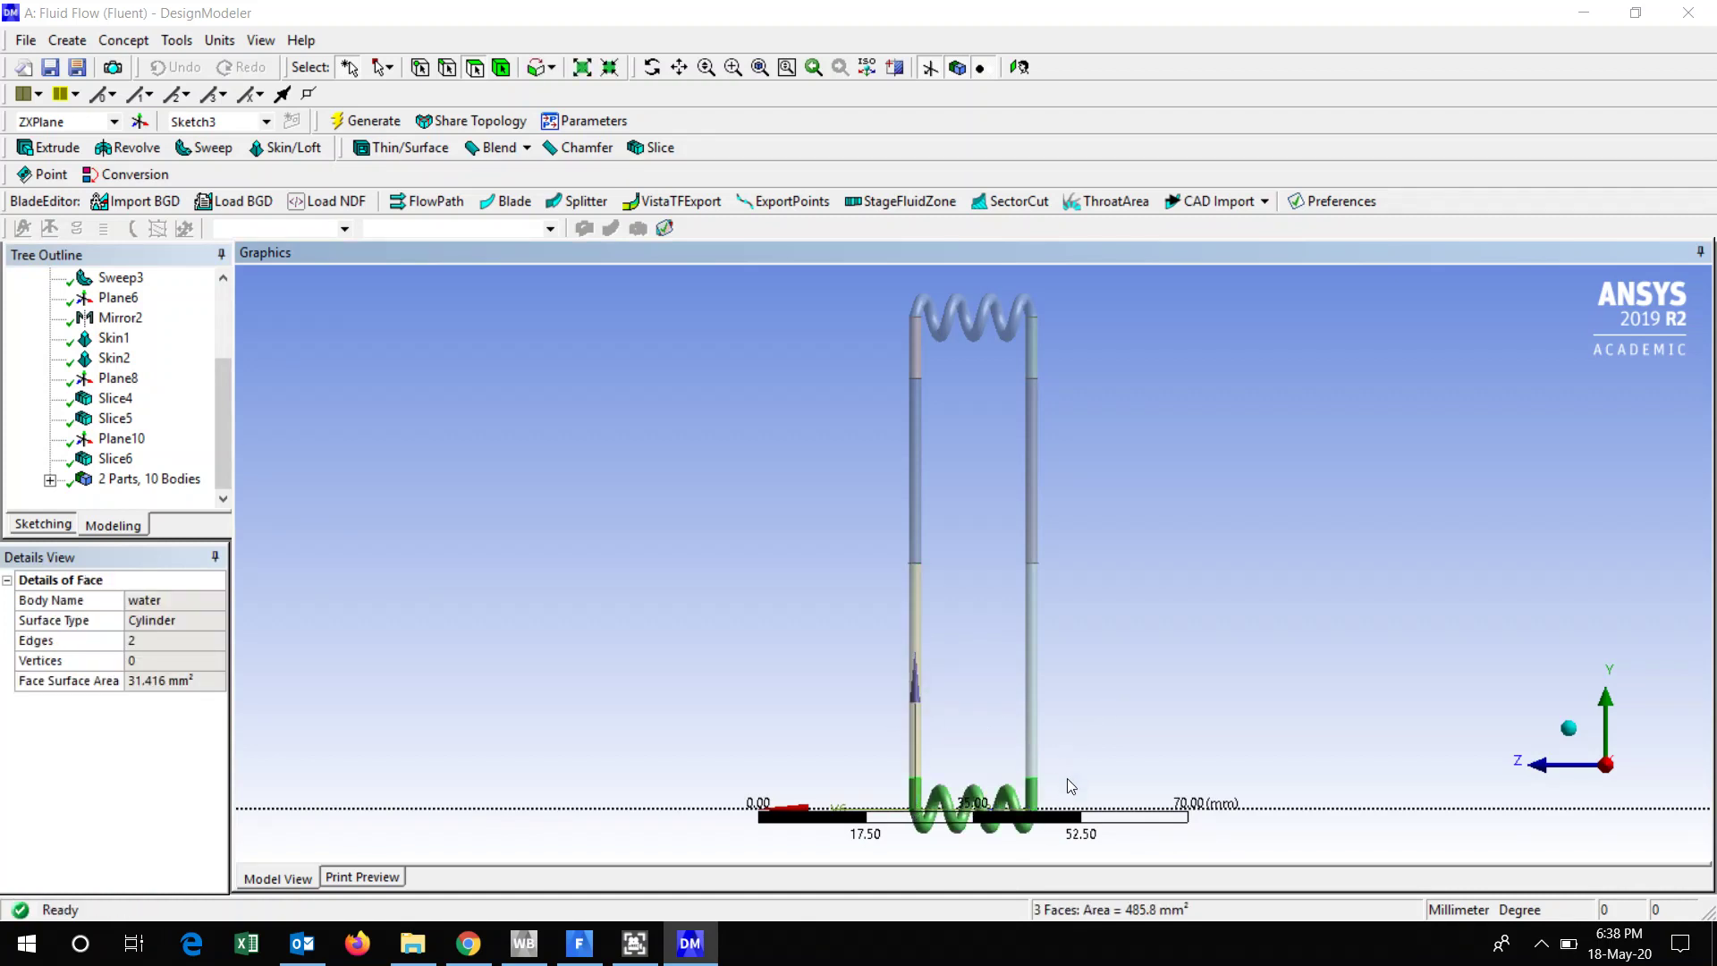
# Highlight the upper helical coil with its adjoining straight faces, and the two lower straight pipe faces of the water part.
pyautogui.click(1031, 344)
pyautogui.keyDown('ctrl'); pyautogui.click(974, 320); pyautogui.keyUp('ctrl')
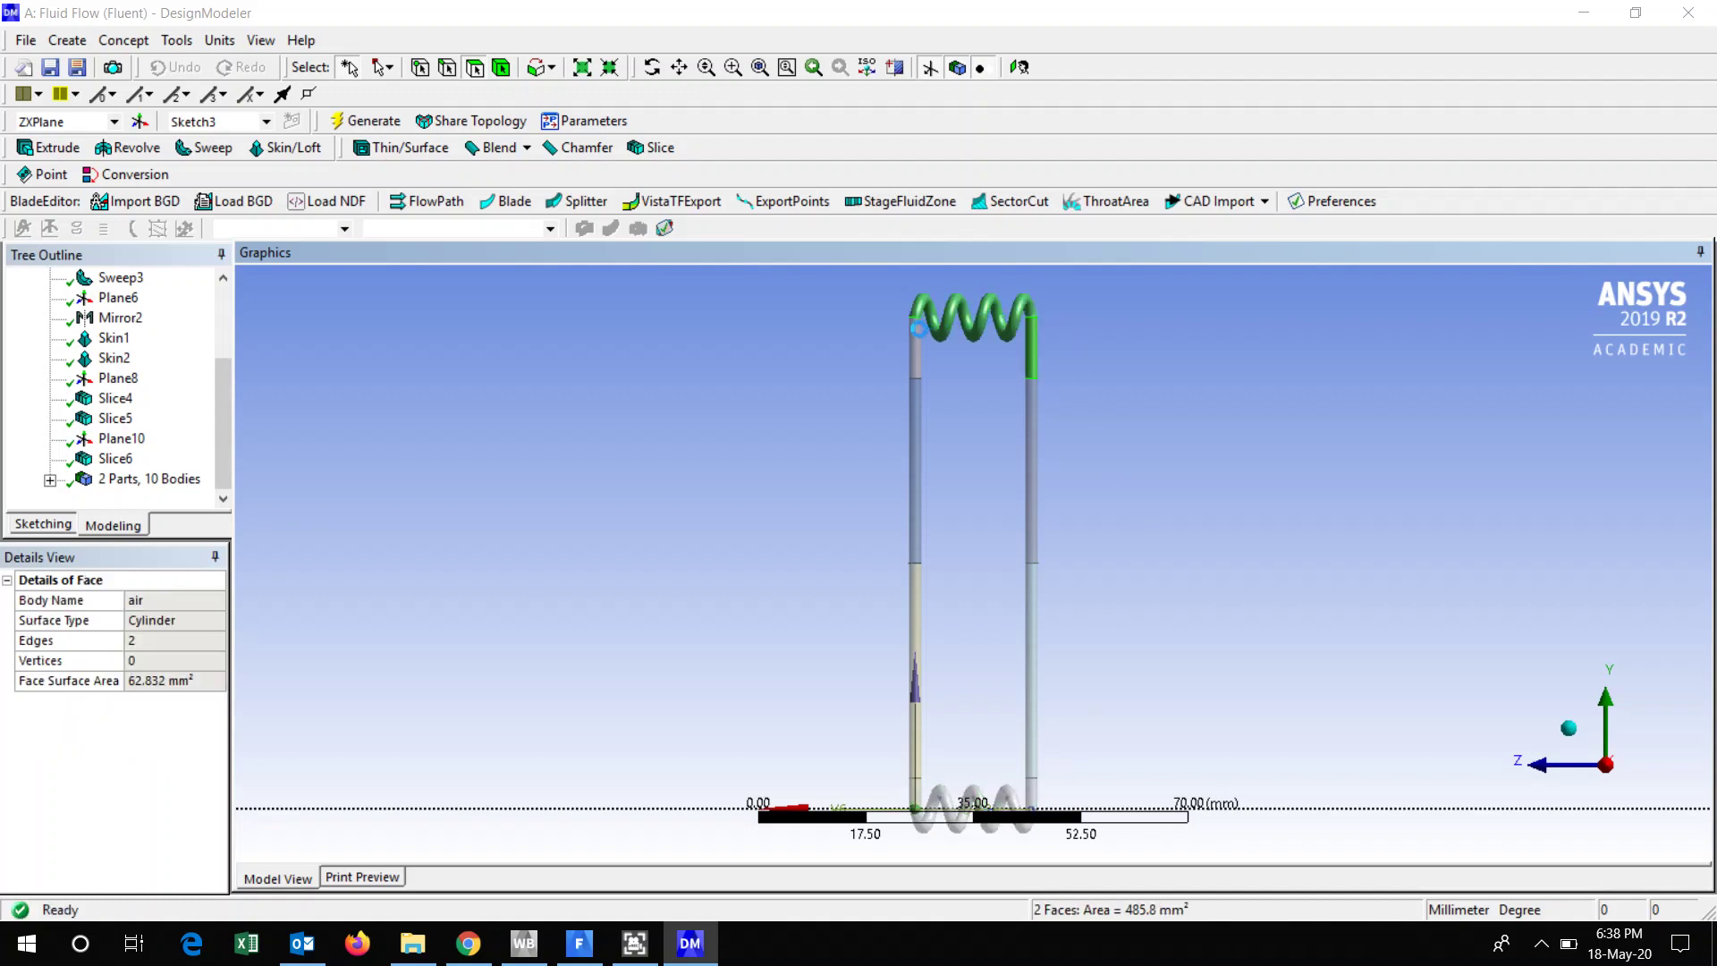
pyautogui.keyDown('ctrl'); pyautogui.click(914, 353); pyautogui.keyUp('ctrl')
pyautogui.click(1031, 599)
pyautogui.keyDown('ctrl'); pyautogui.click(914, 608); pyautogui.keyUp('ctrl')
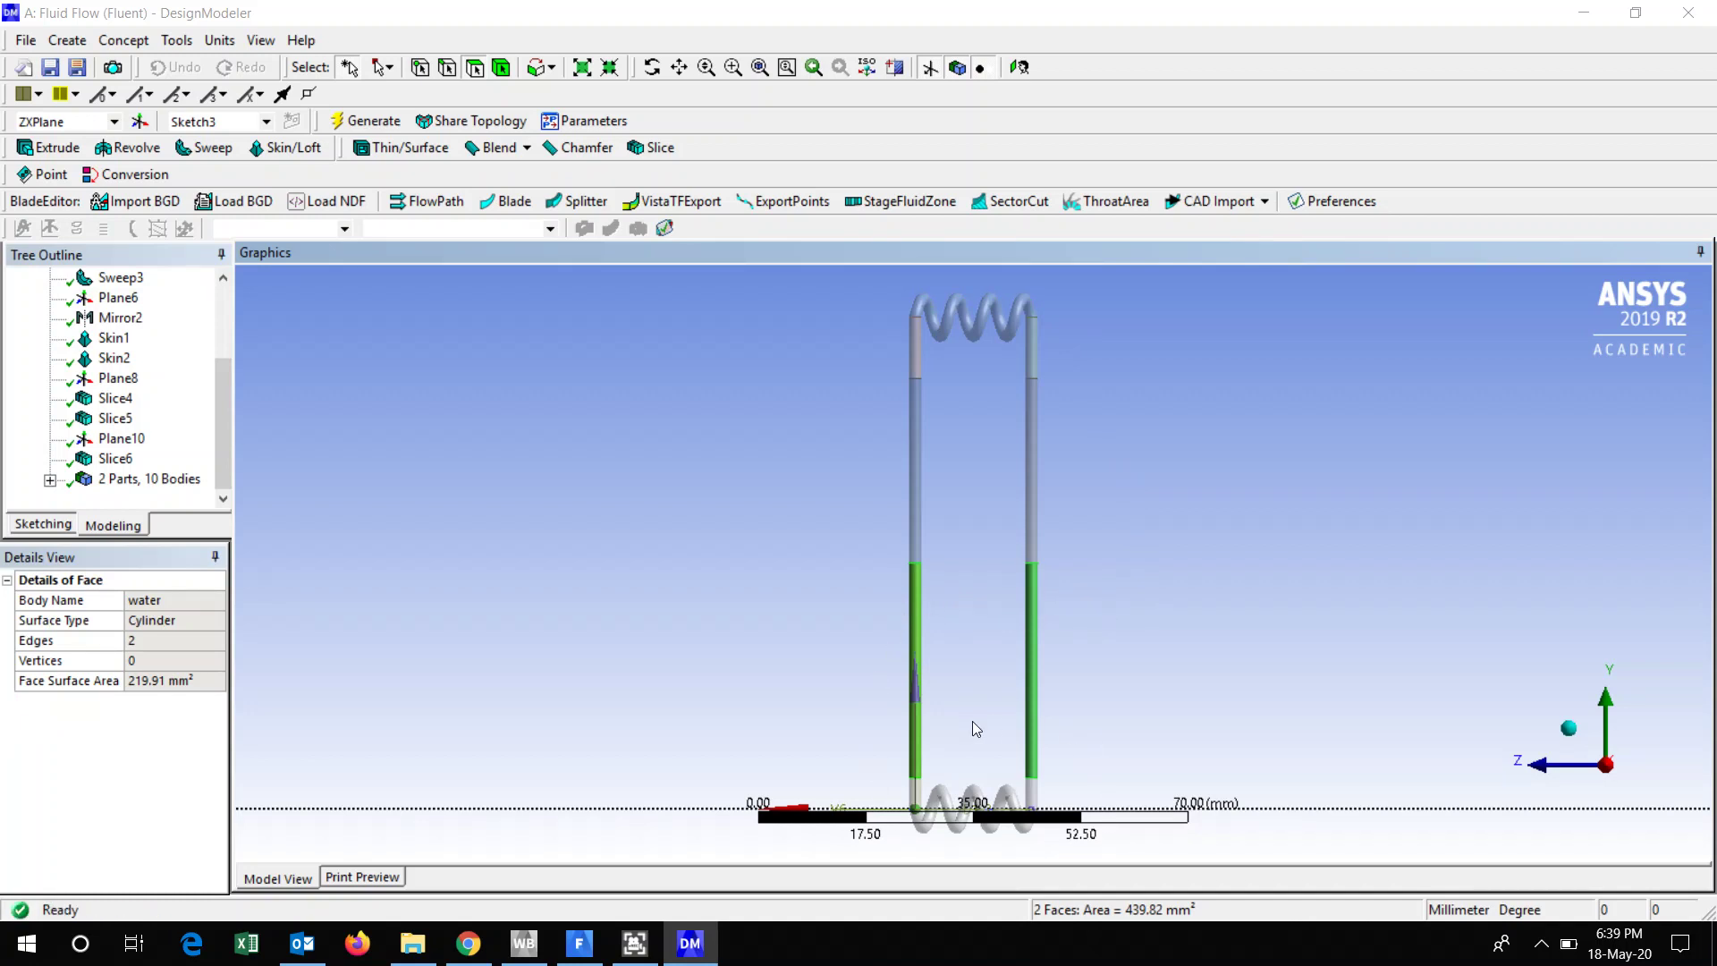
# Expand the parts and bodies list, highlight the water and air parts, and view the bodies inside the water part.
pyautogui.click(51, 480)
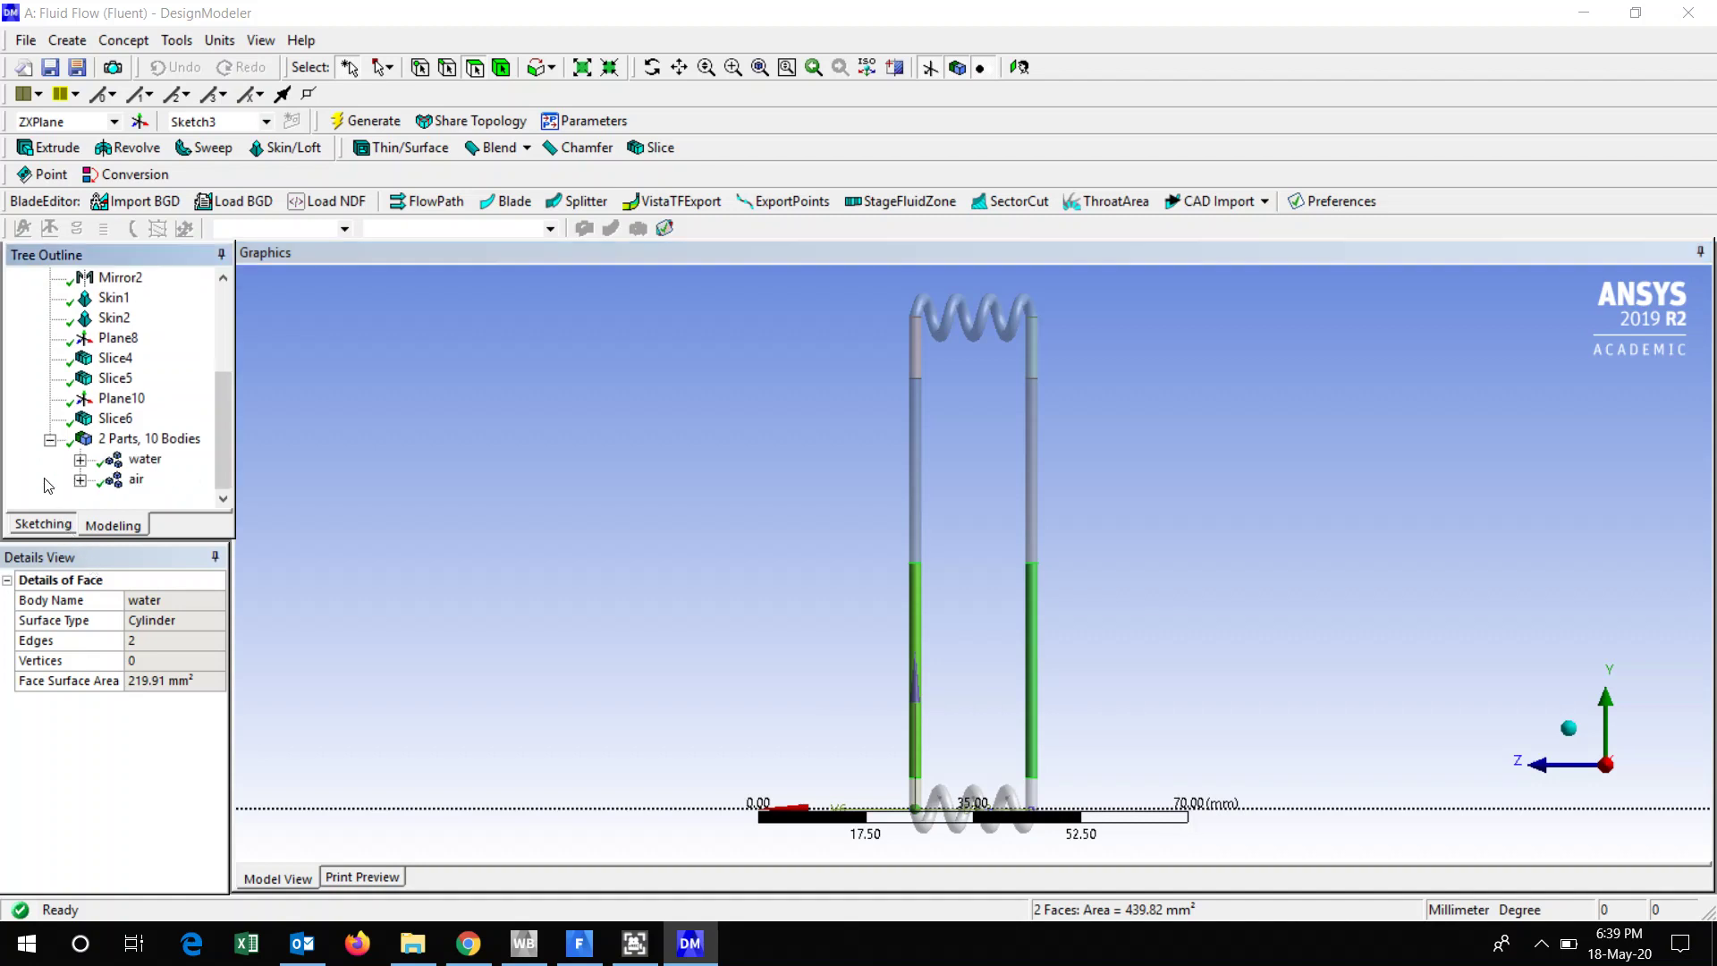
pyautogui.click(144, 460)
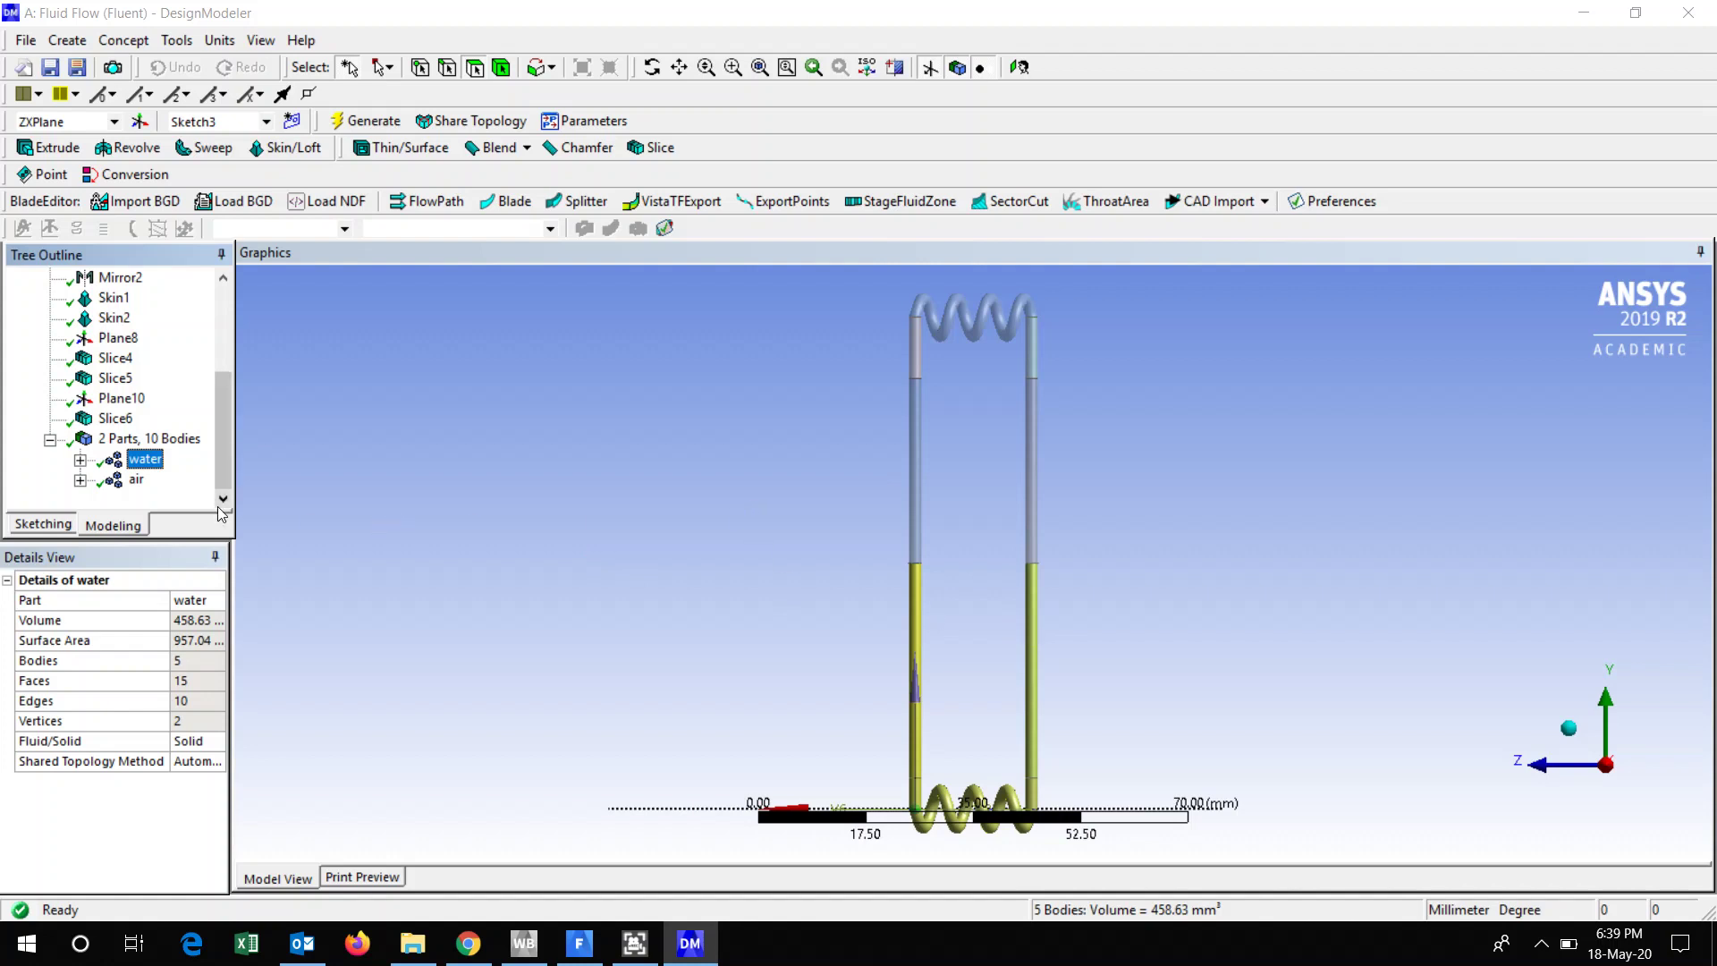
pyautogui.click(134, 480)
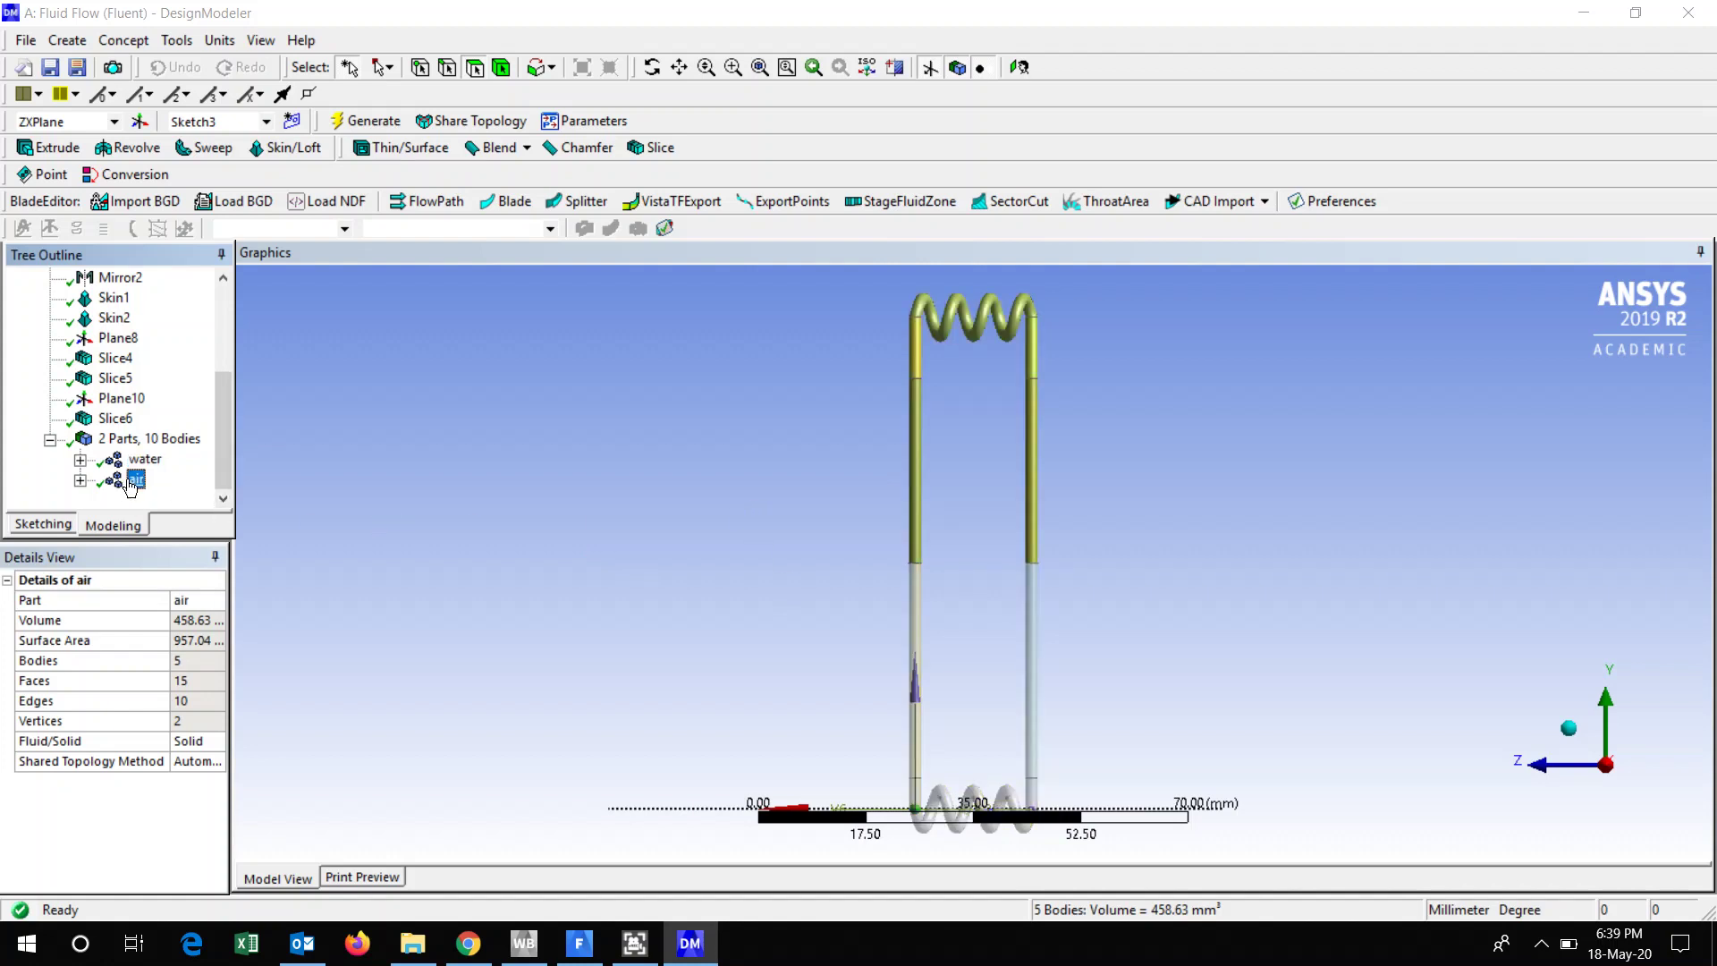
pyautogui.click(80, 459)
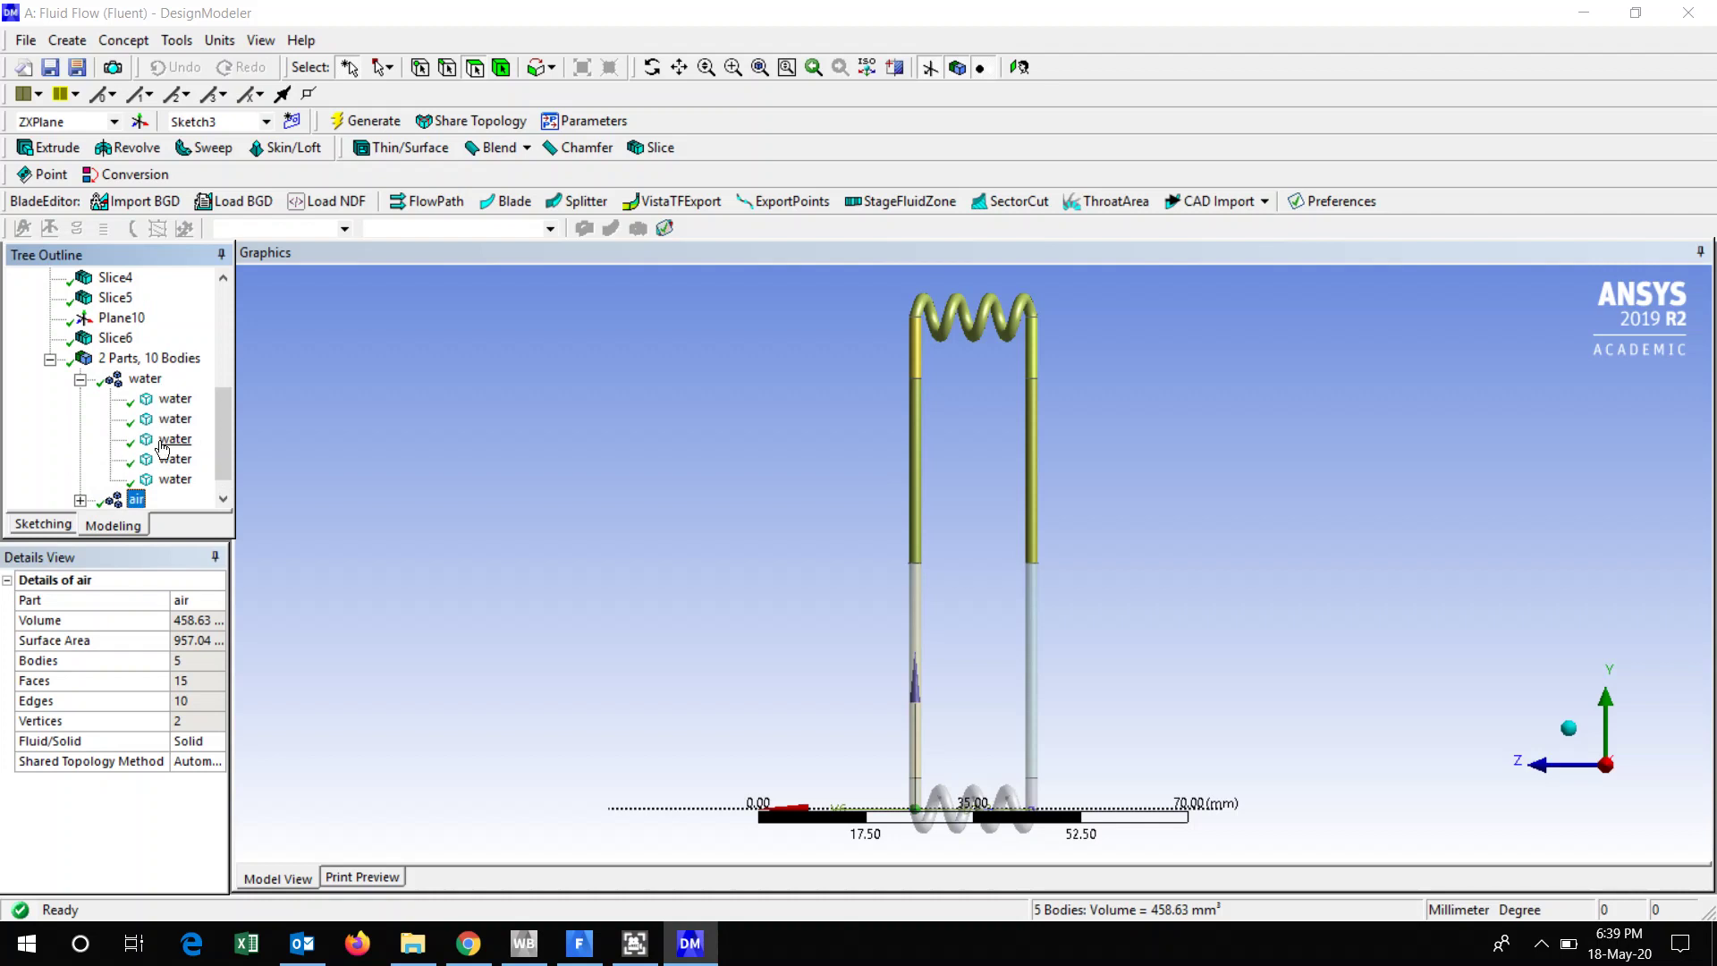
pyautogui.click(80, 379)
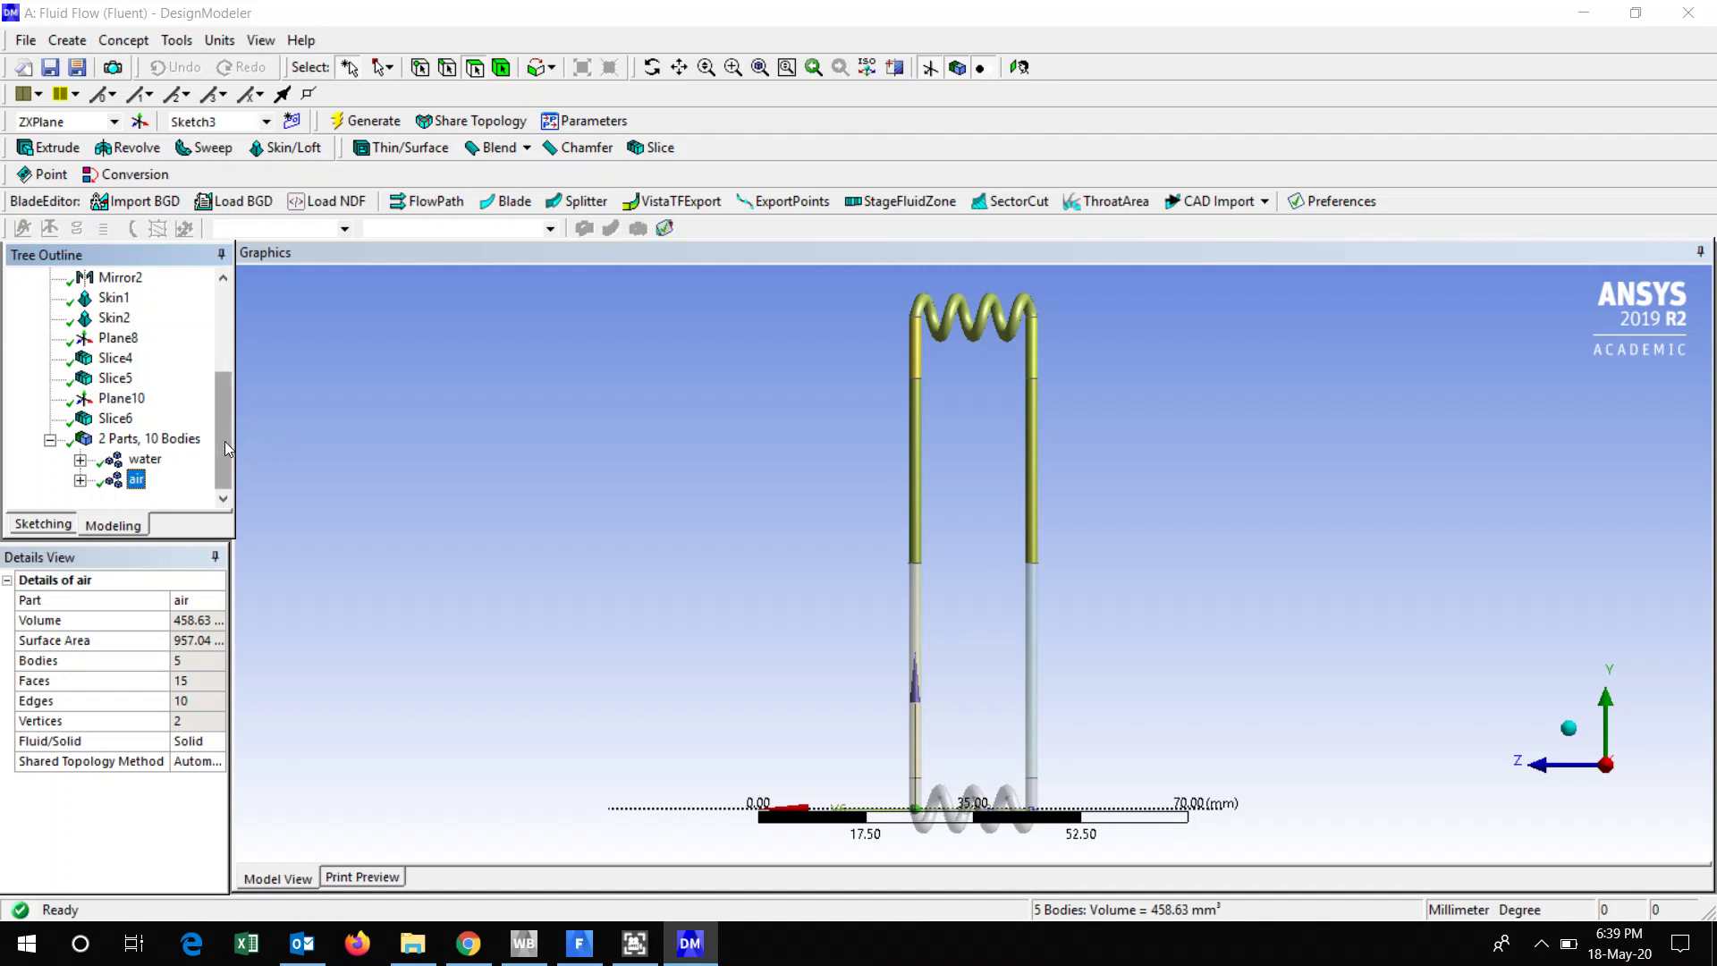
# Recheck the water part's body list and highlight the water and air regions of the loop once more.
pyautogui.moveTo(224, 442)
pyautogui.mouseDown()
pyautogui.moveTo(227, 340)
pyautogui.moveTo(223, 472)
pyautogui.mouseUp()
pyautogui.click(80, 460)
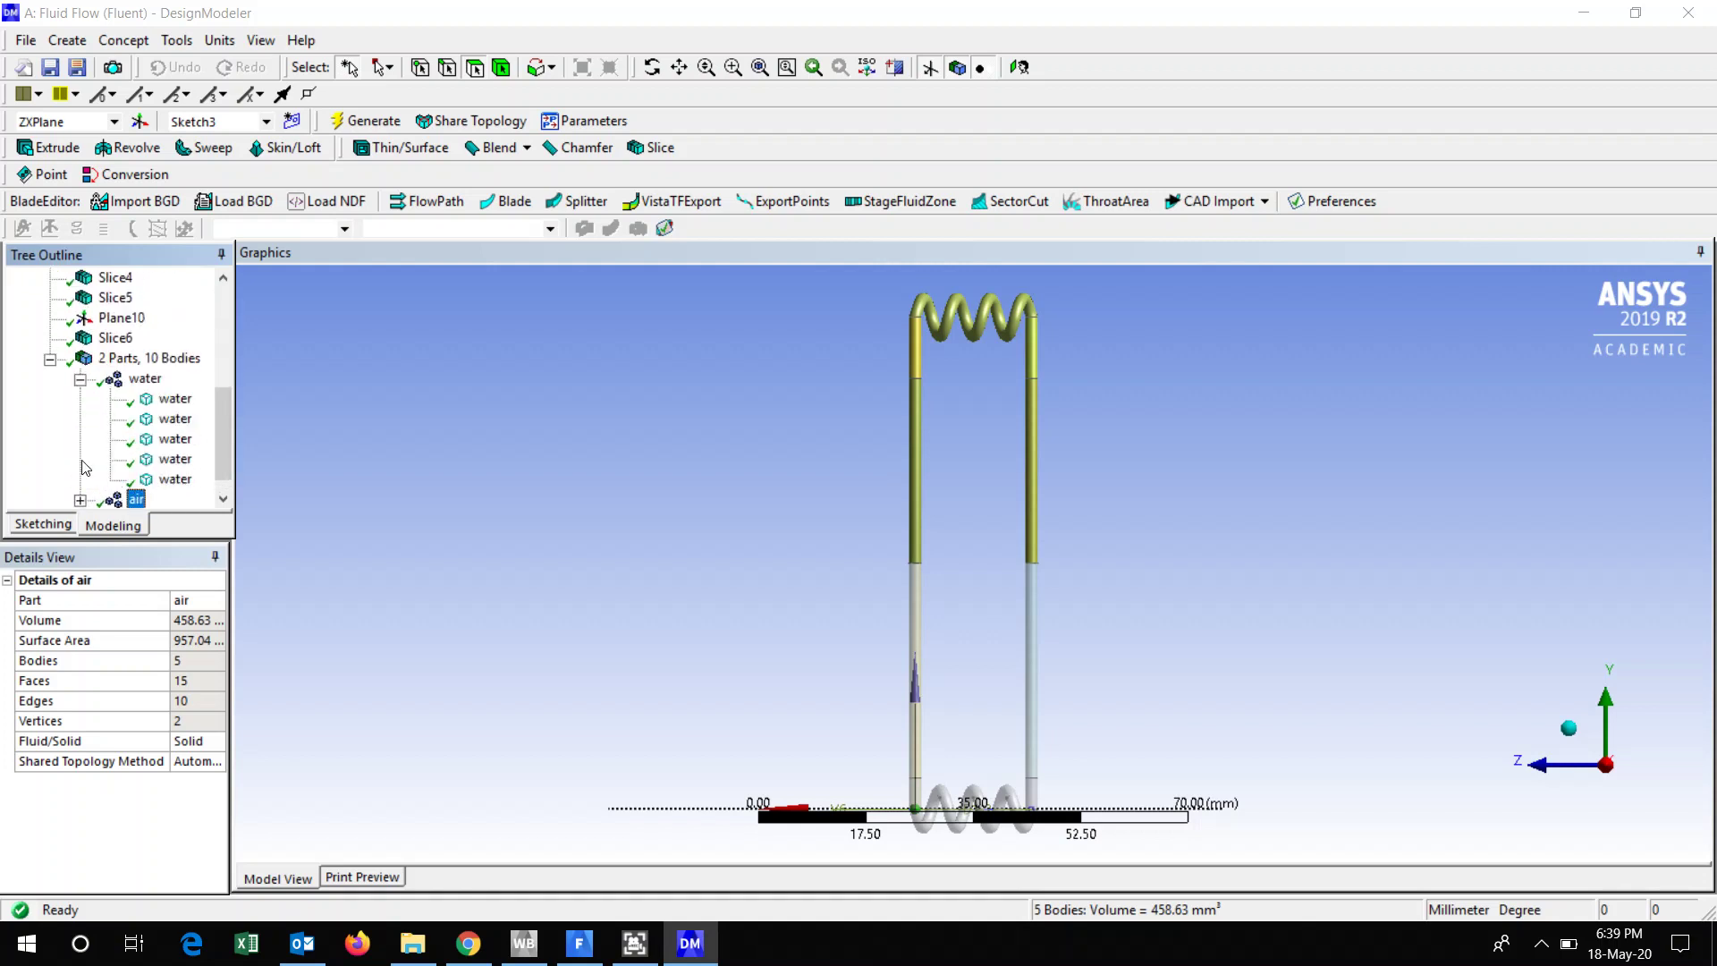
pyautogui.click(79, 379)
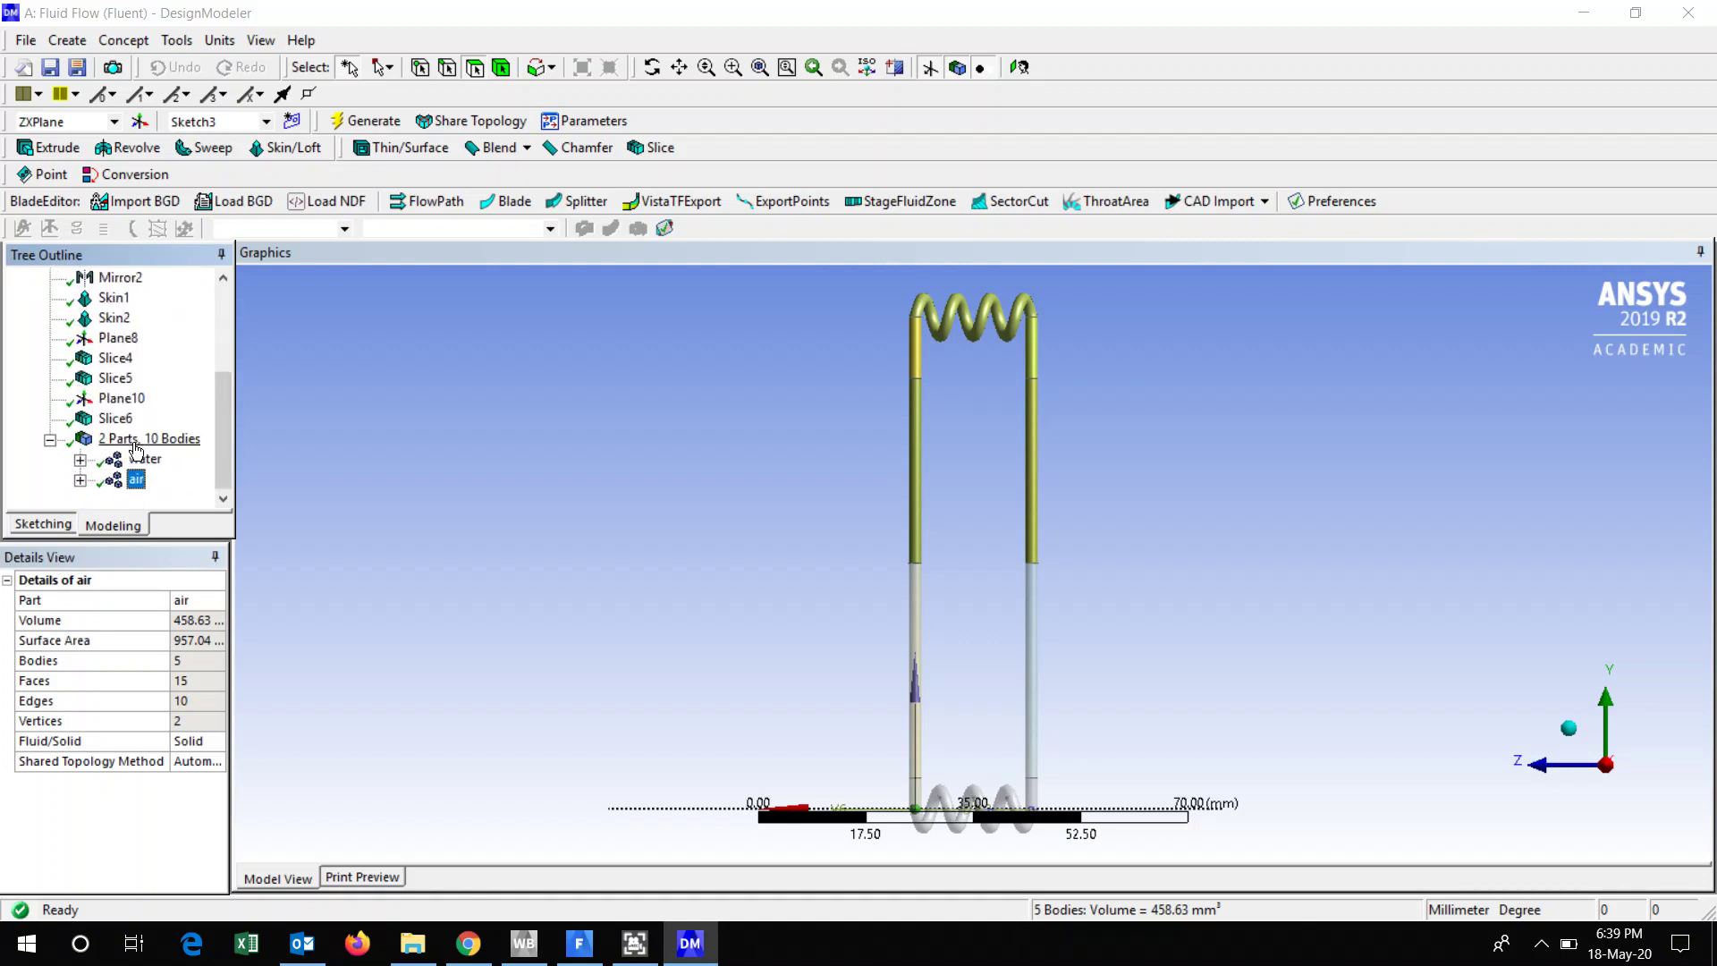
pyautogui.click(141, 459)
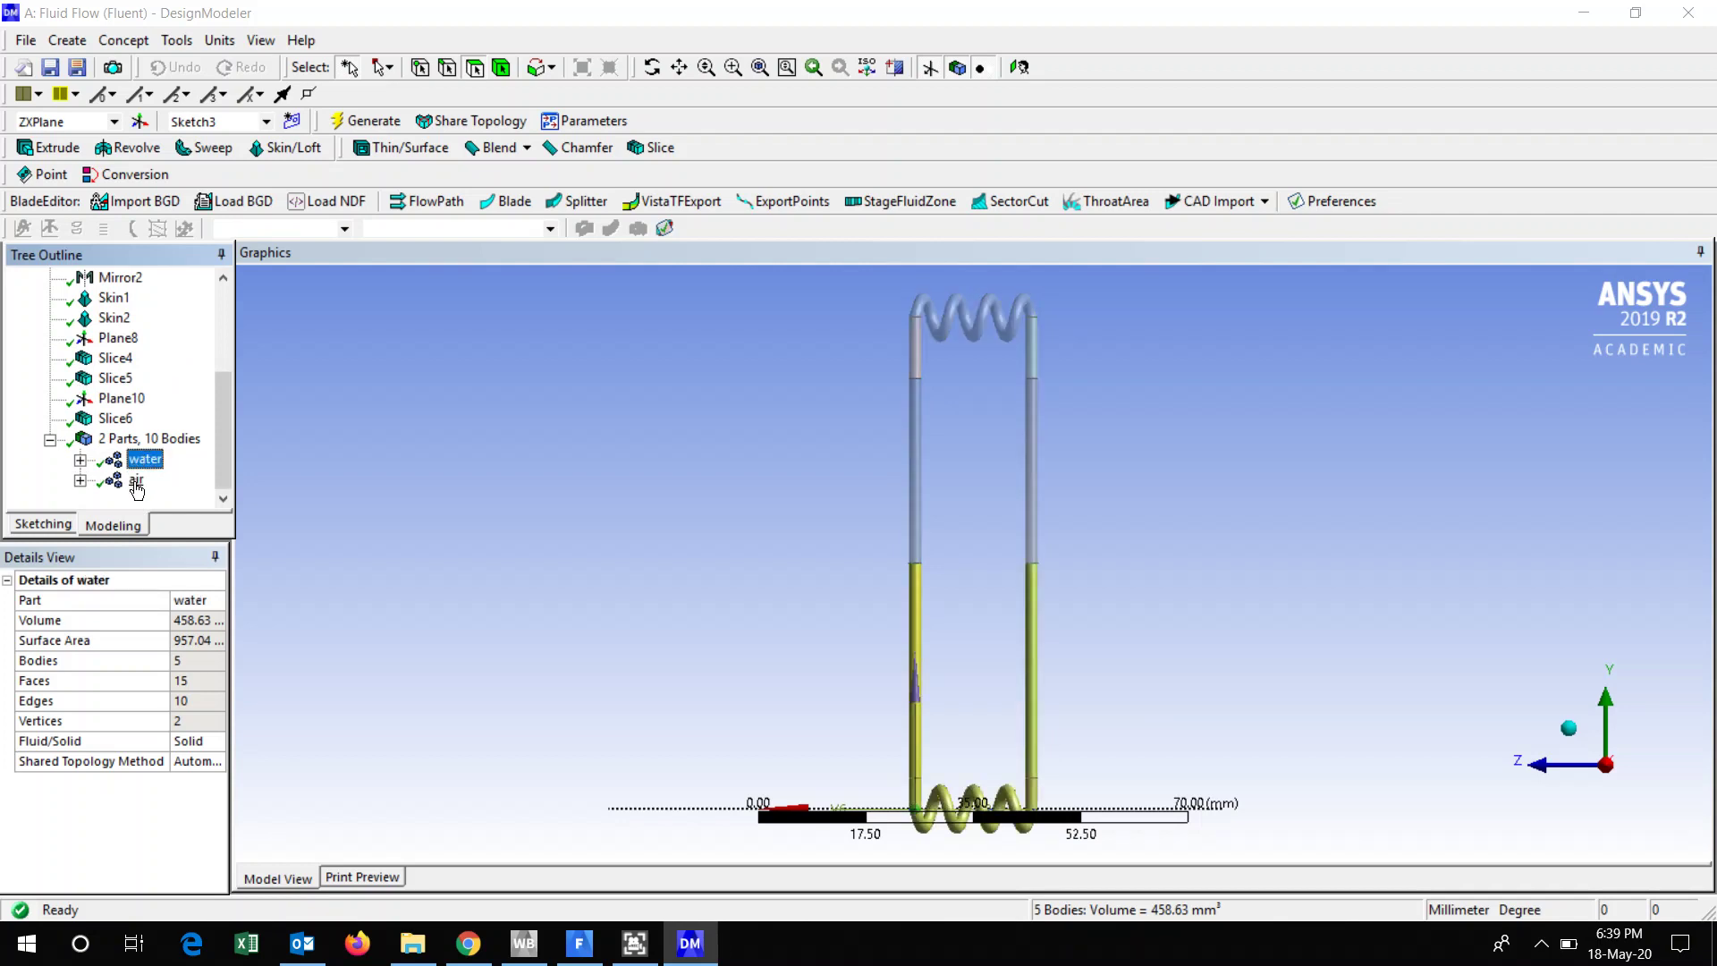
pyautogui.click(135, 483)
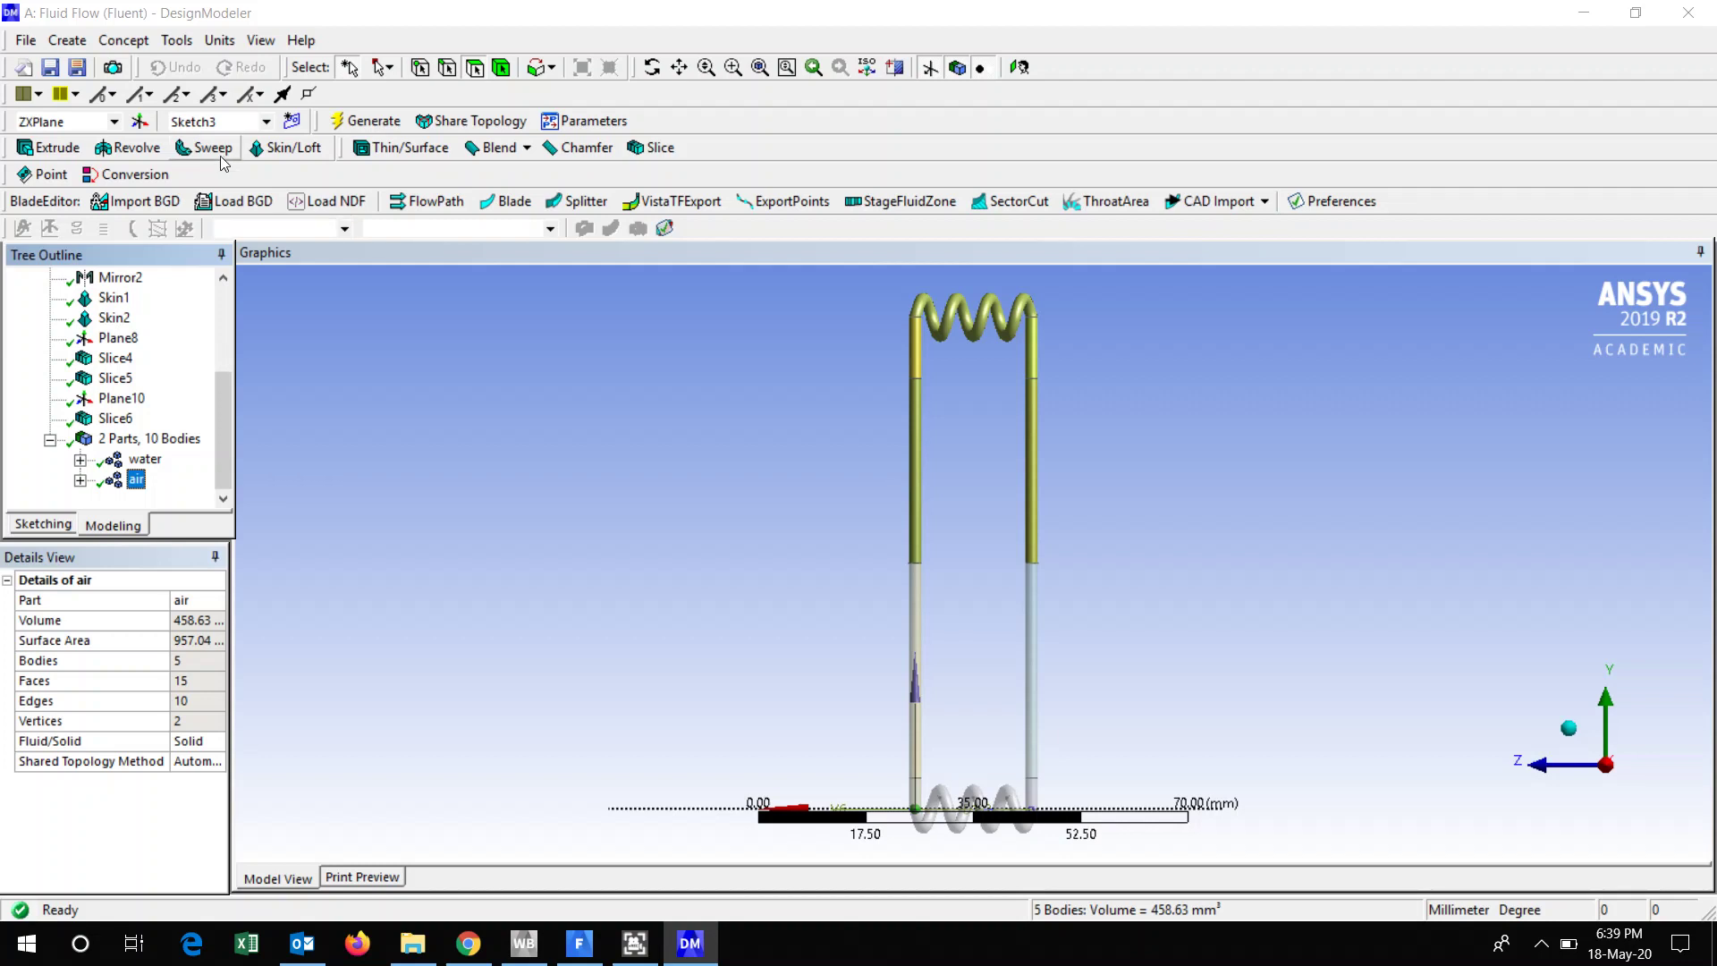
# Close DesignModeler.
pyautogui.click(27, 40)
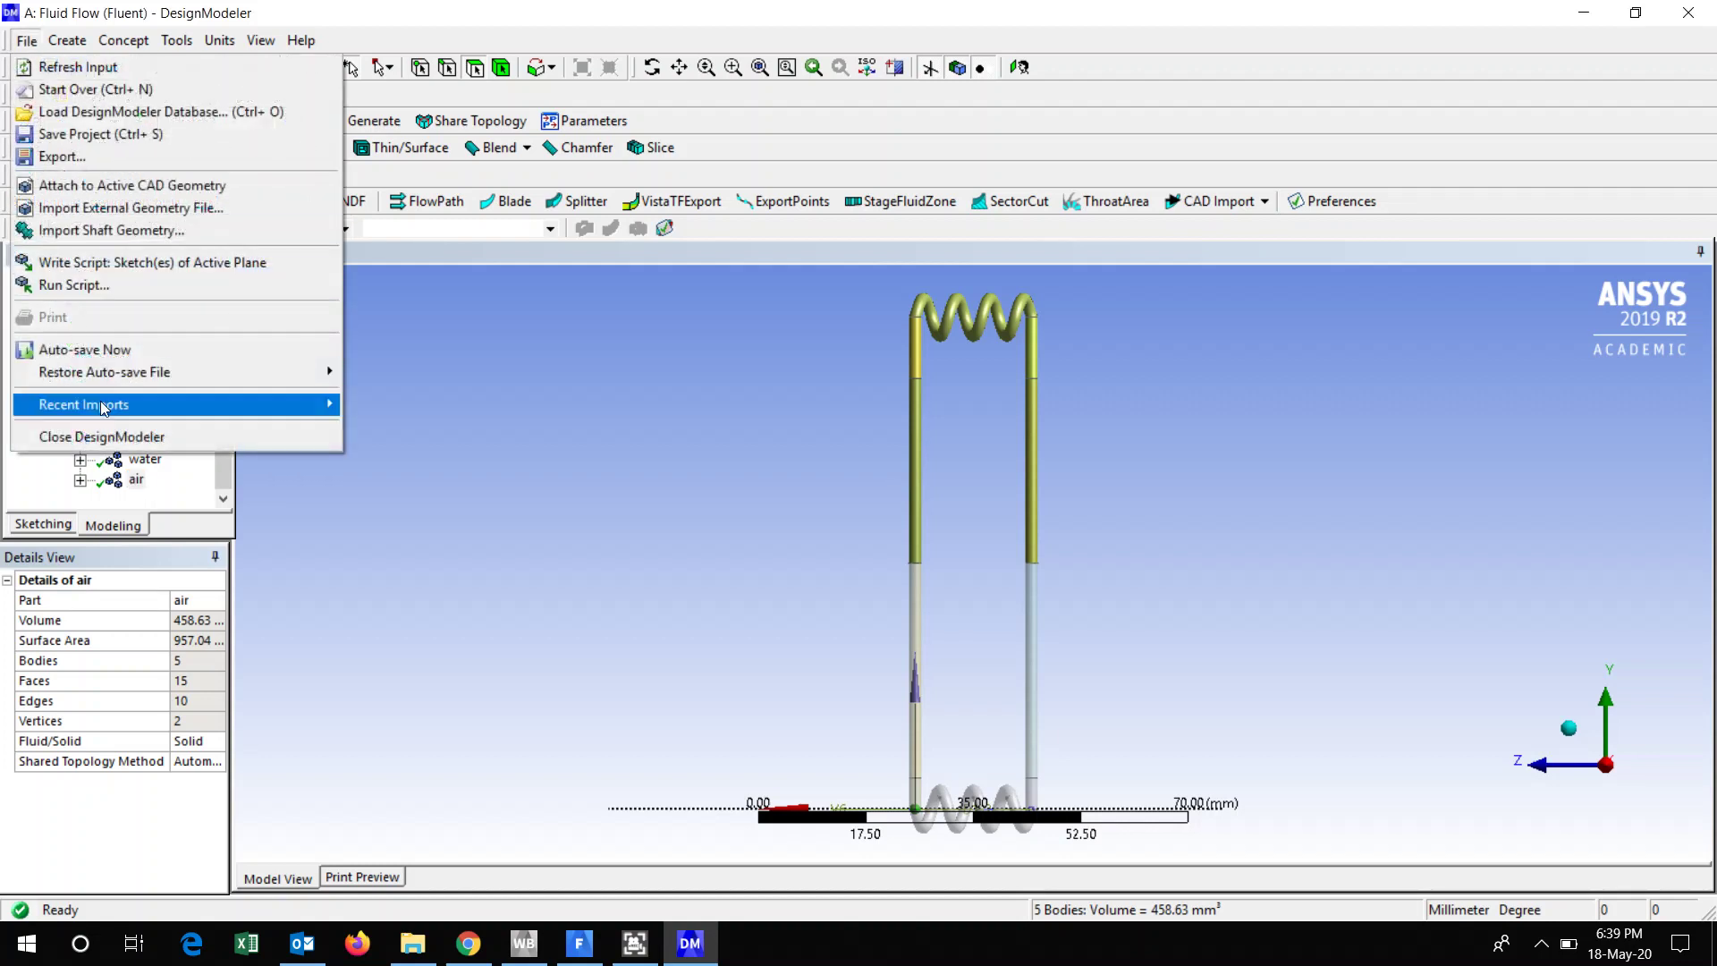
pyautogui.click(121, 434)
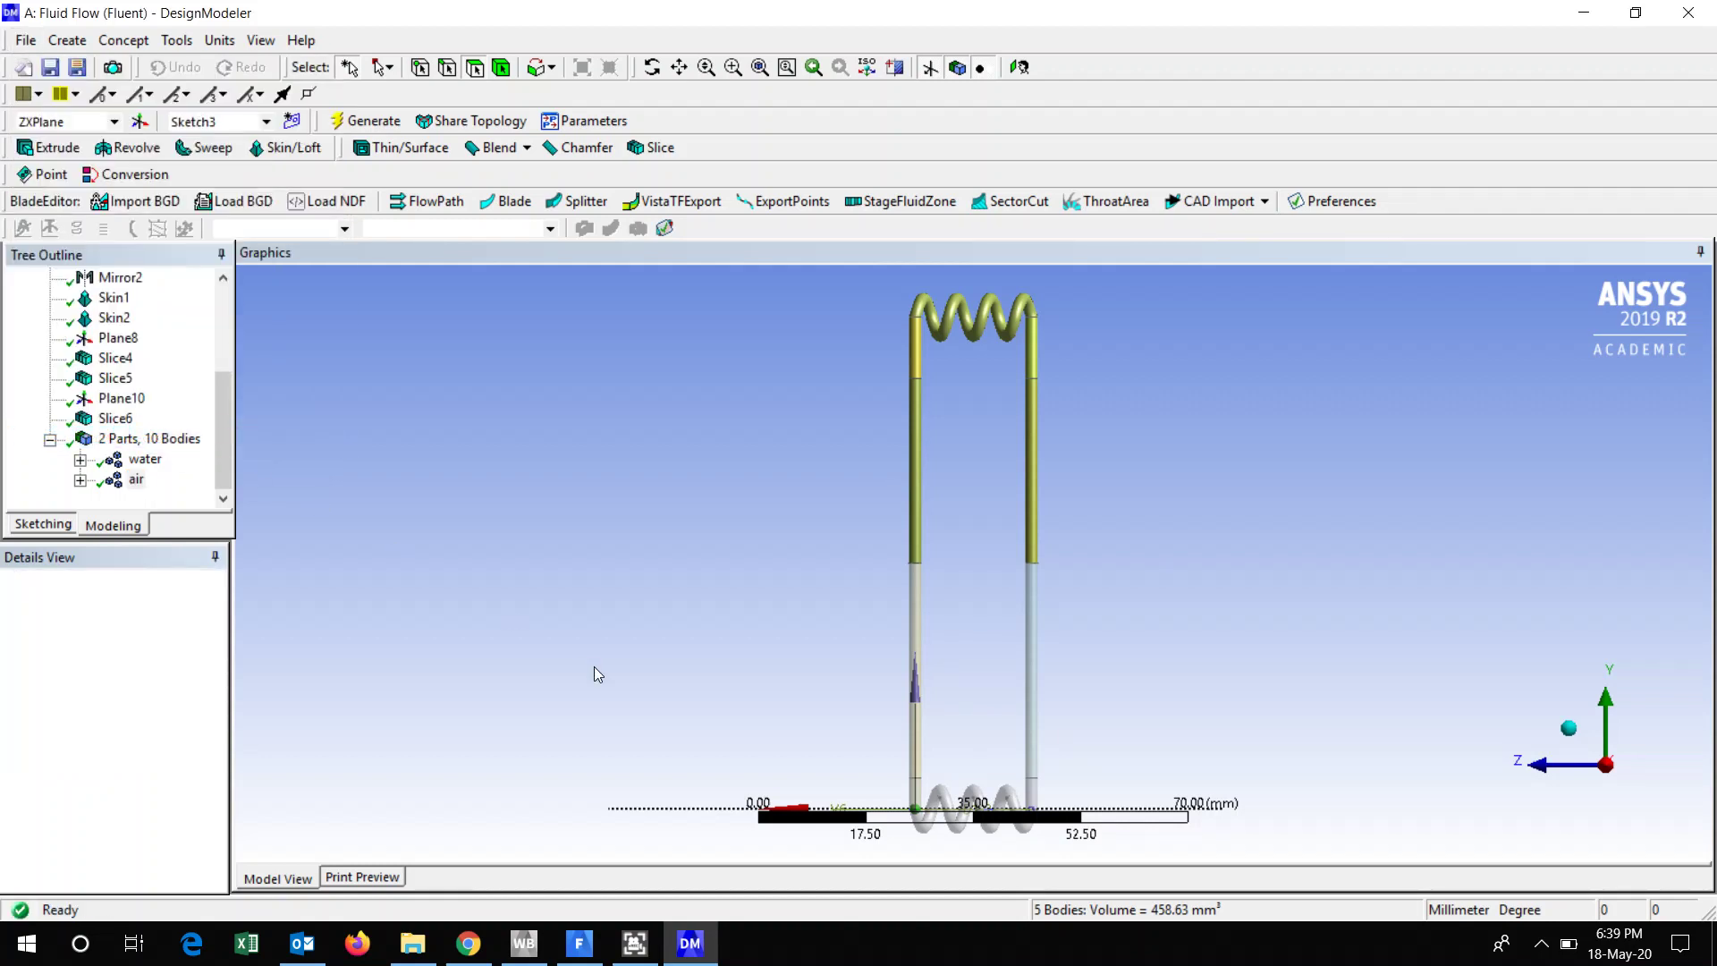
# Switch to the Workbench project and open the Mesh cell of the Fluid Flow system for editing.
pyautogui.click(635, 942)
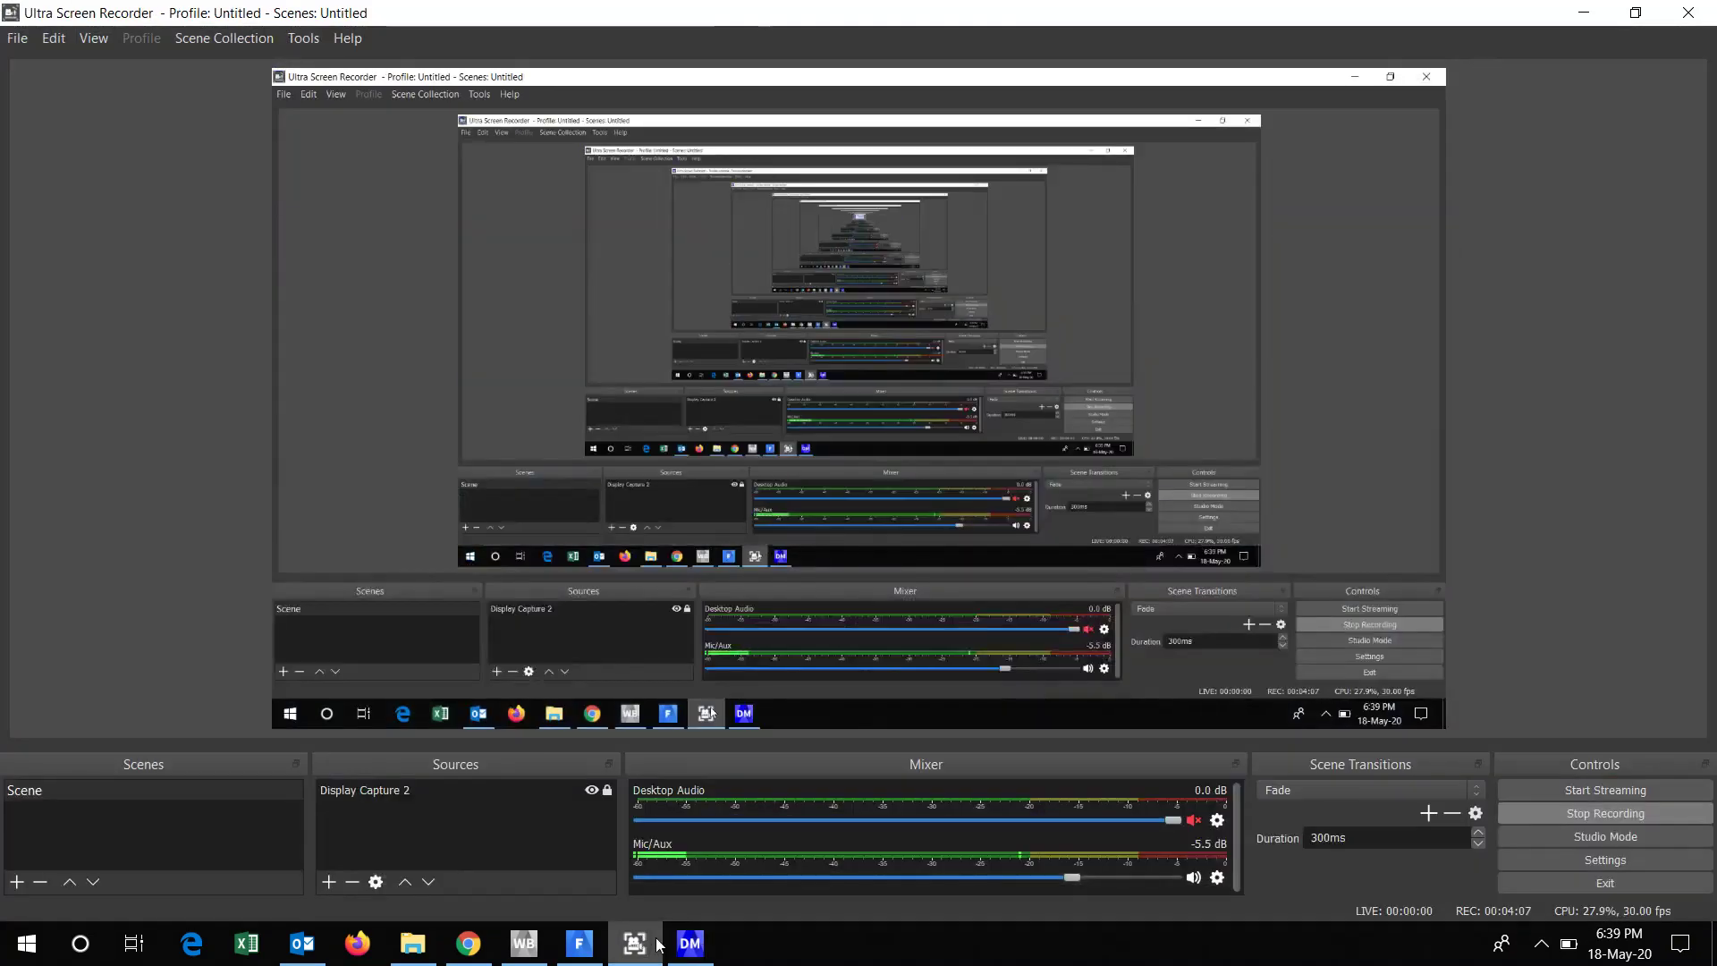
pyautogui.click(579, 942)
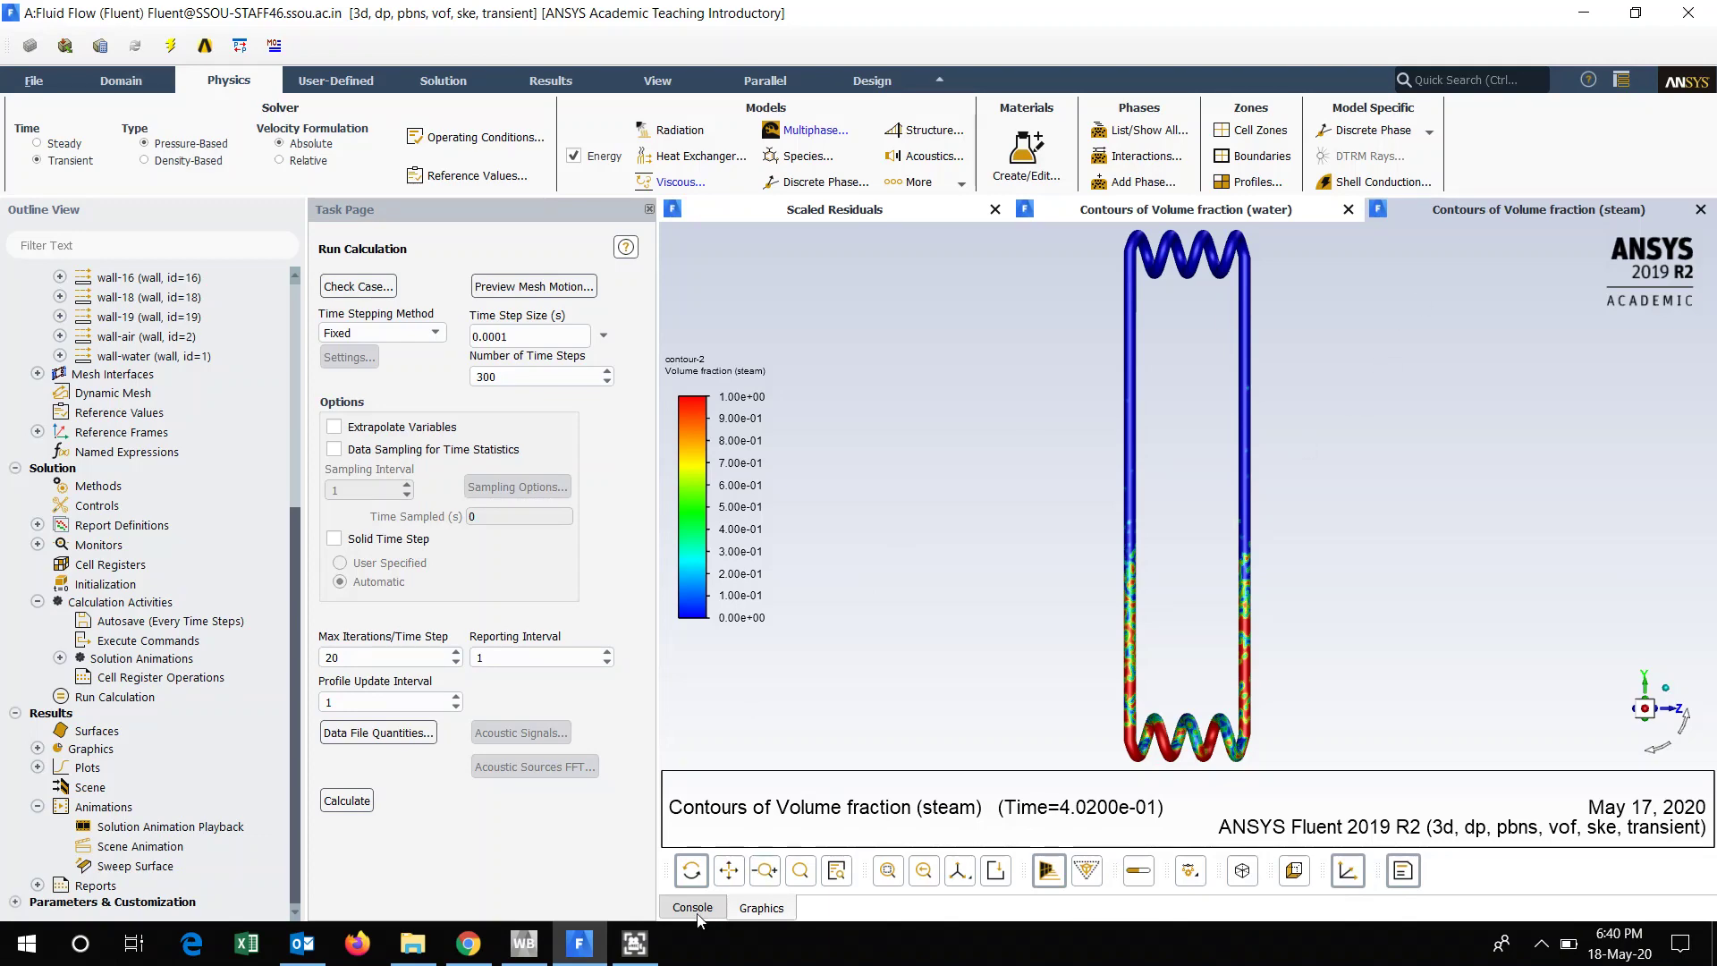
pyautogui.click(524, 943)
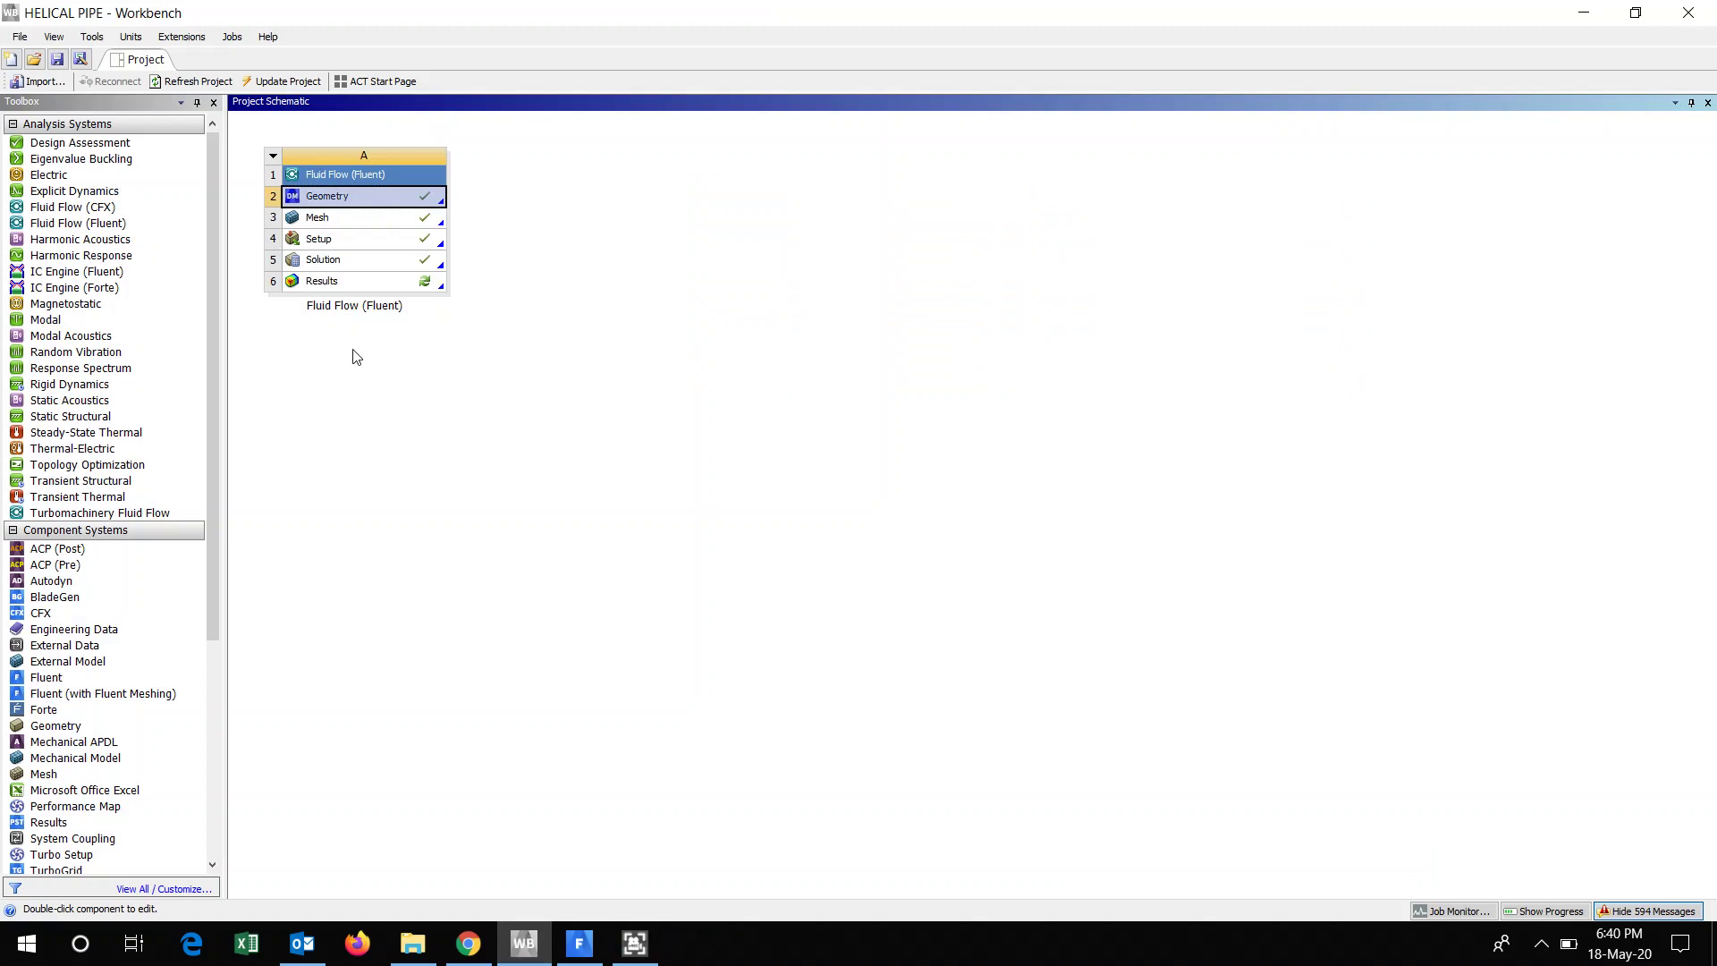
pyautogui.rightClick(390, 221)
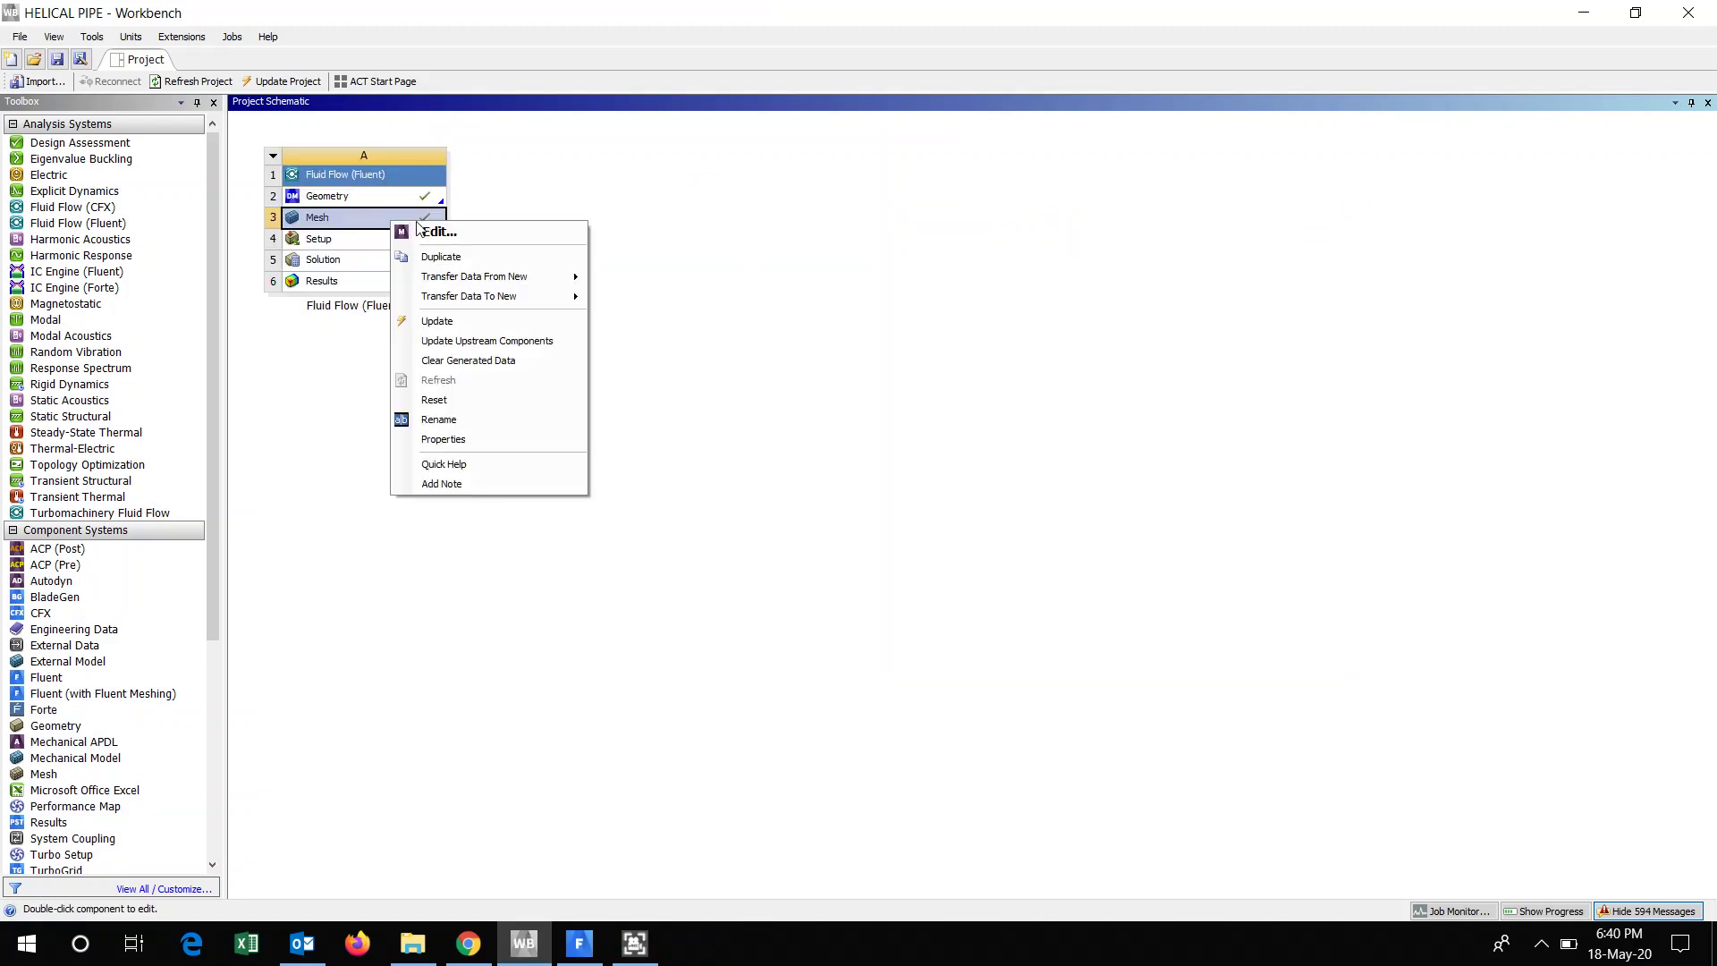
pyautogui.click(437, 230)
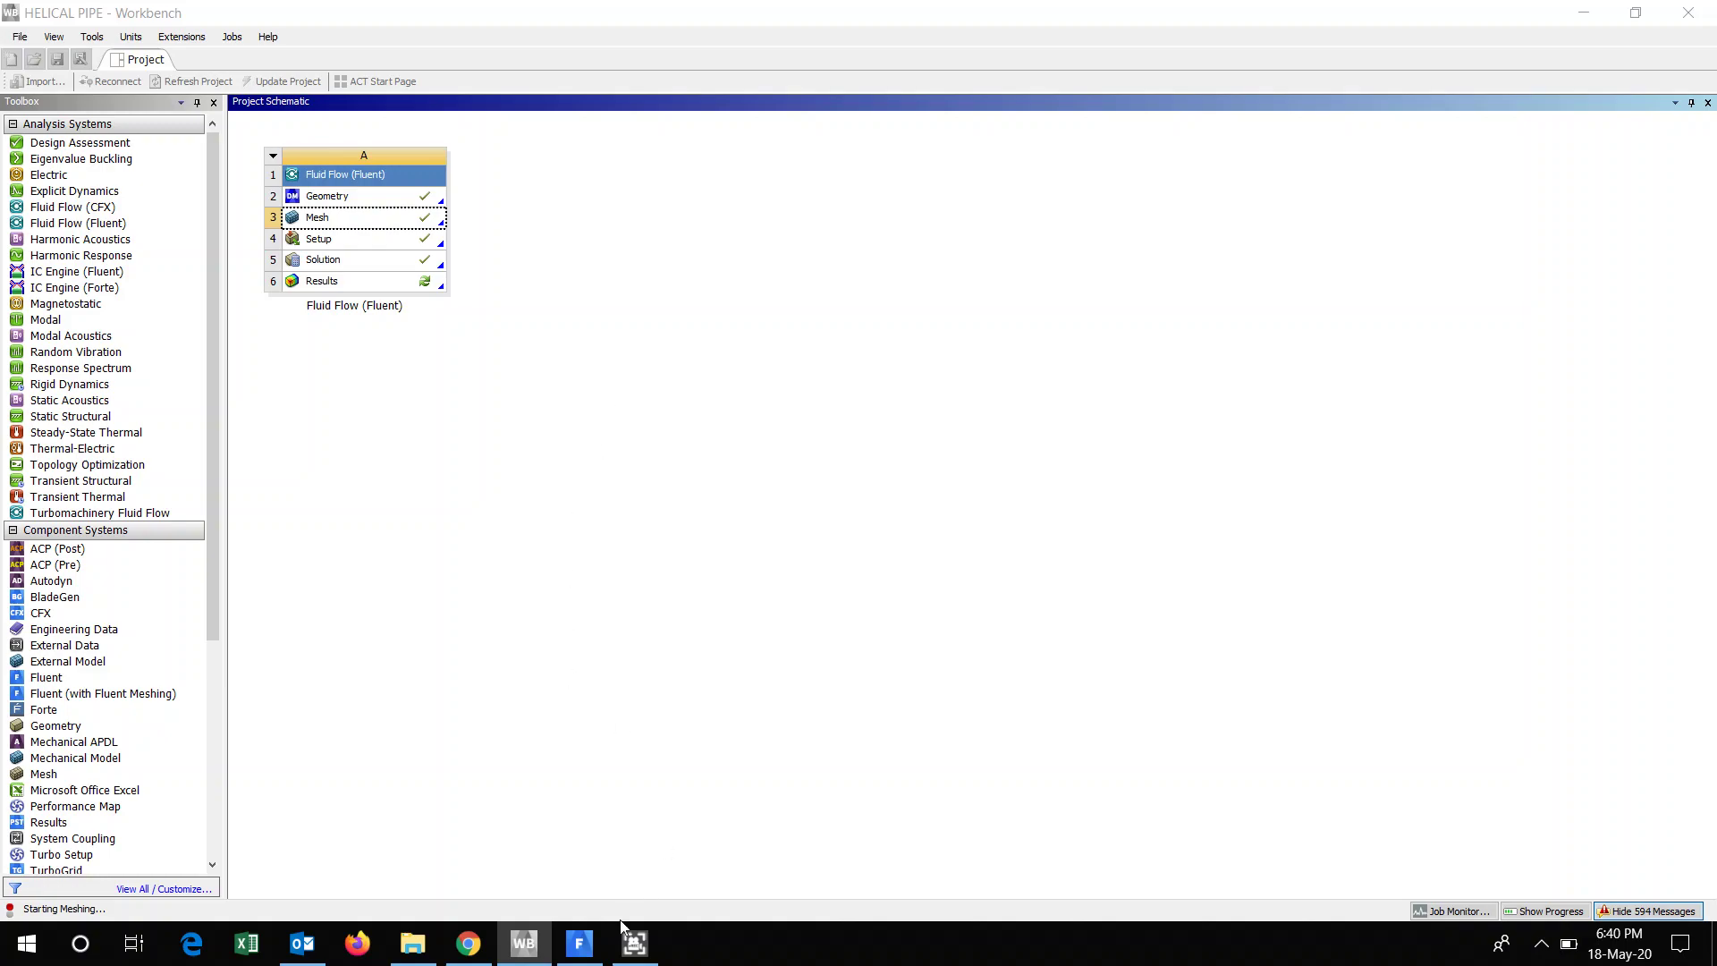
# Switch to Fluent and compare the water and steam volume fraction contours, along with the scaled residuals plot.
pyautogui.click(580, 956)
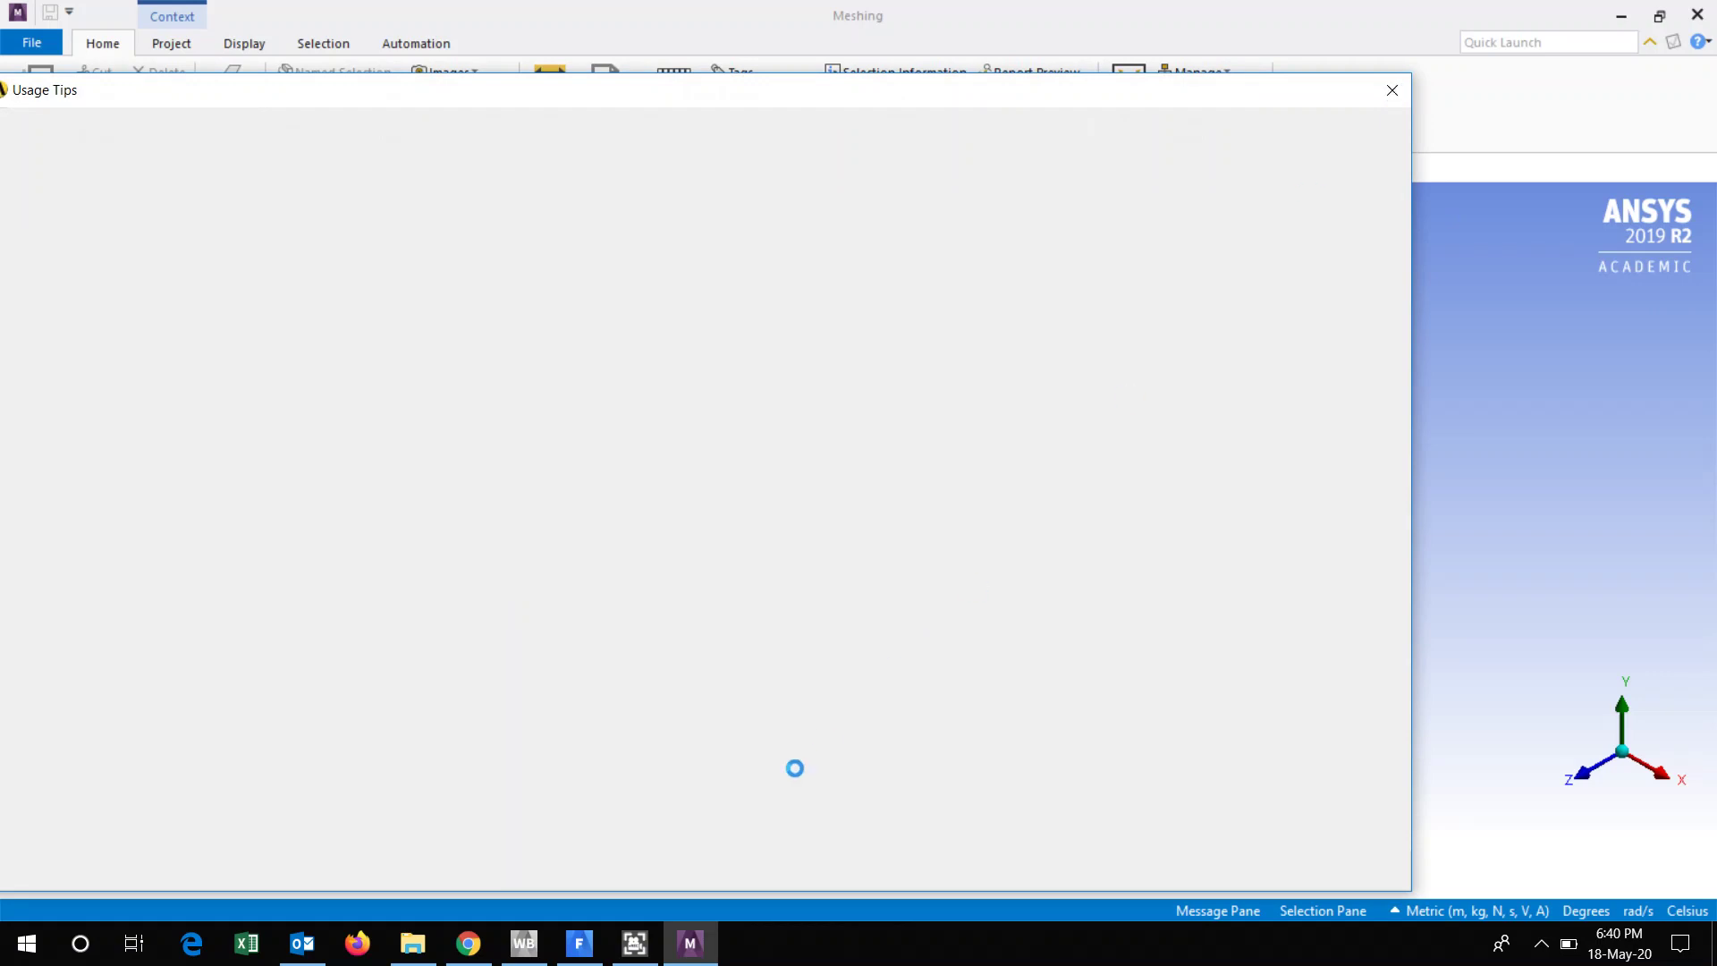
pyautogui.click(594, 951)
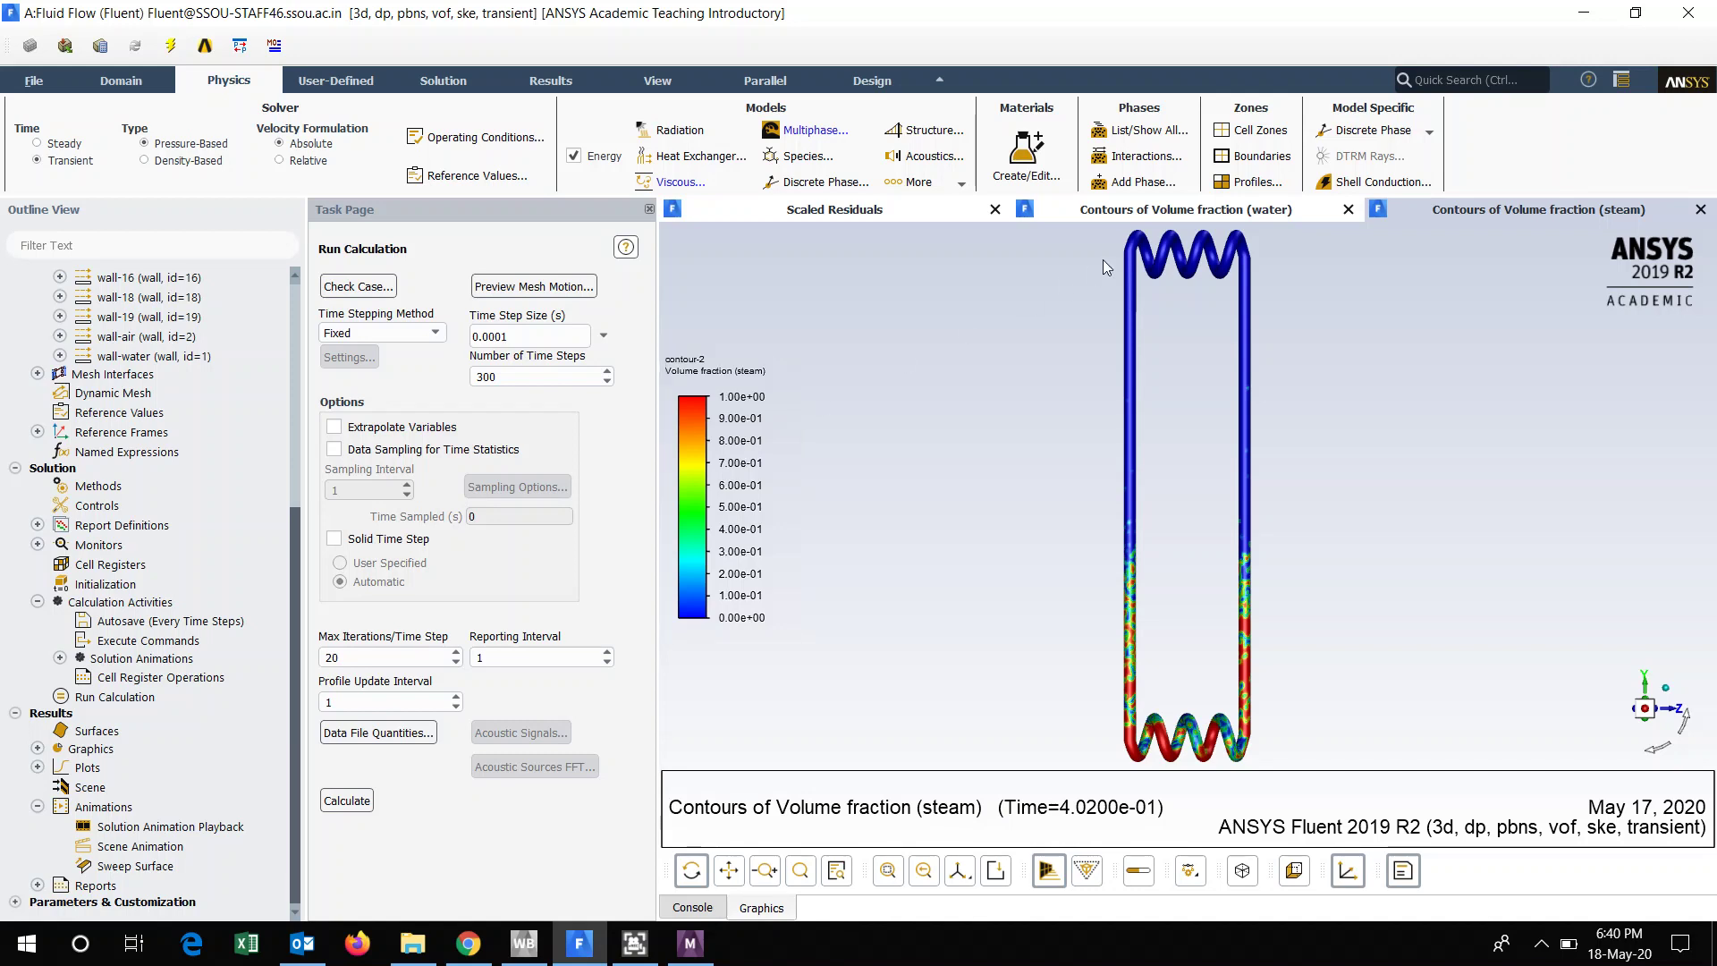
pyautogui.click(1131, 213)
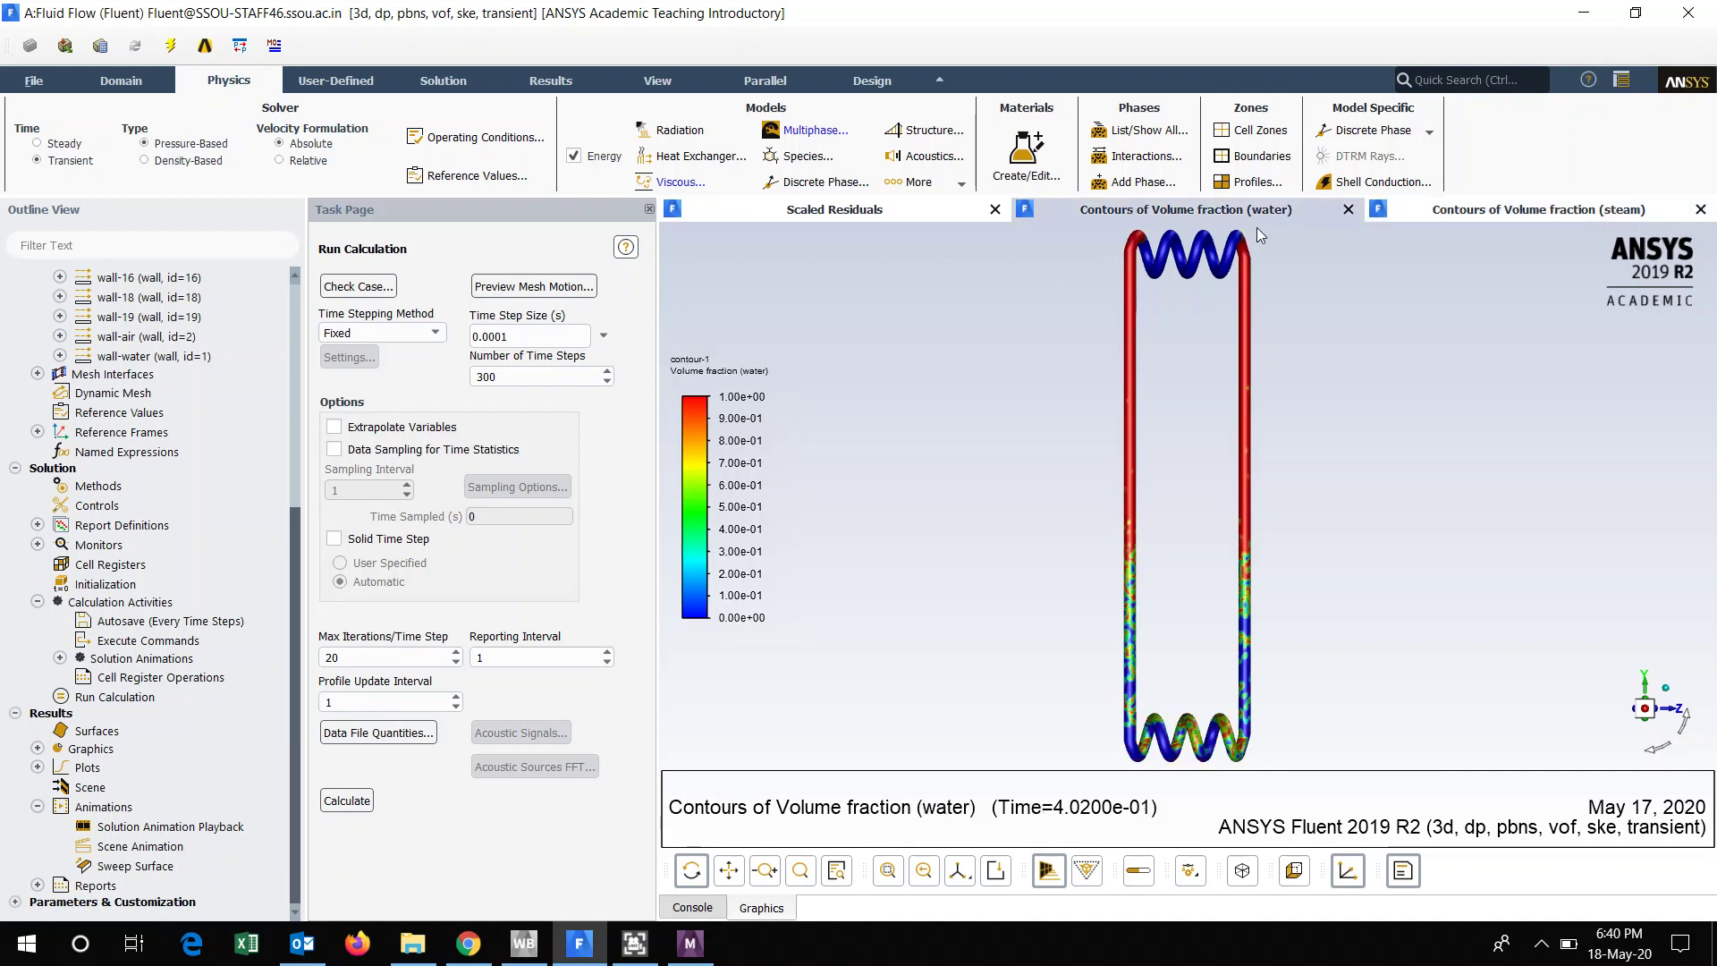
pyautogui.click(1489, 211)
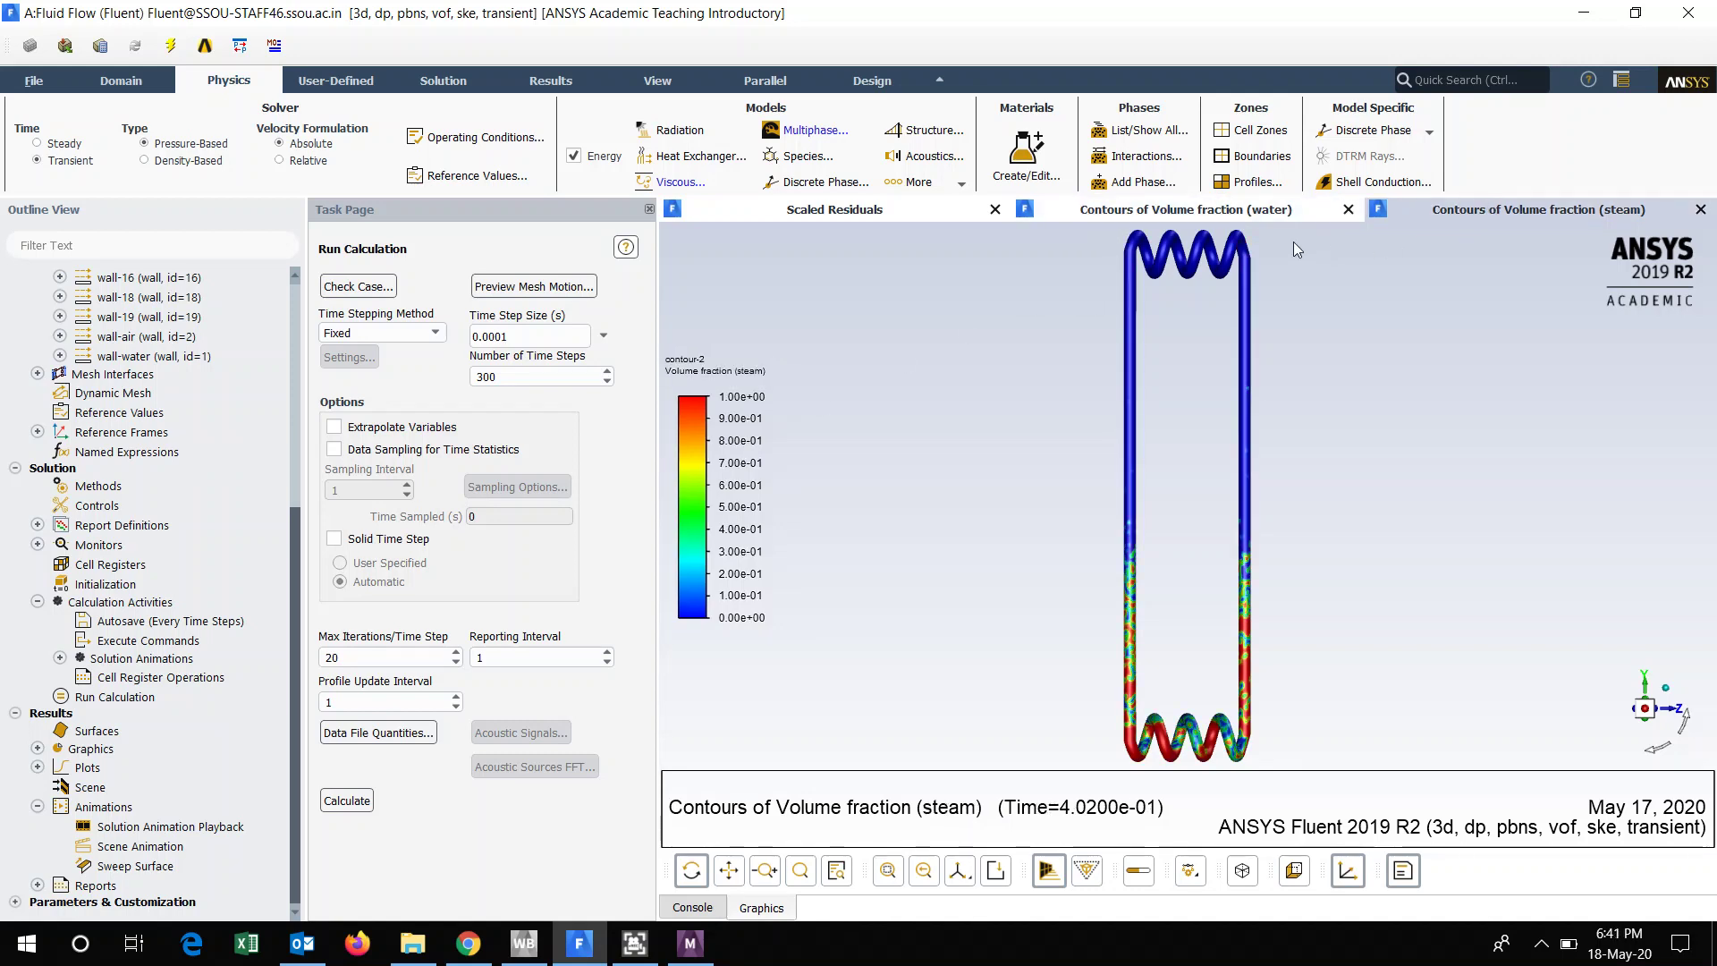
pyautogui.click(1248, 218)
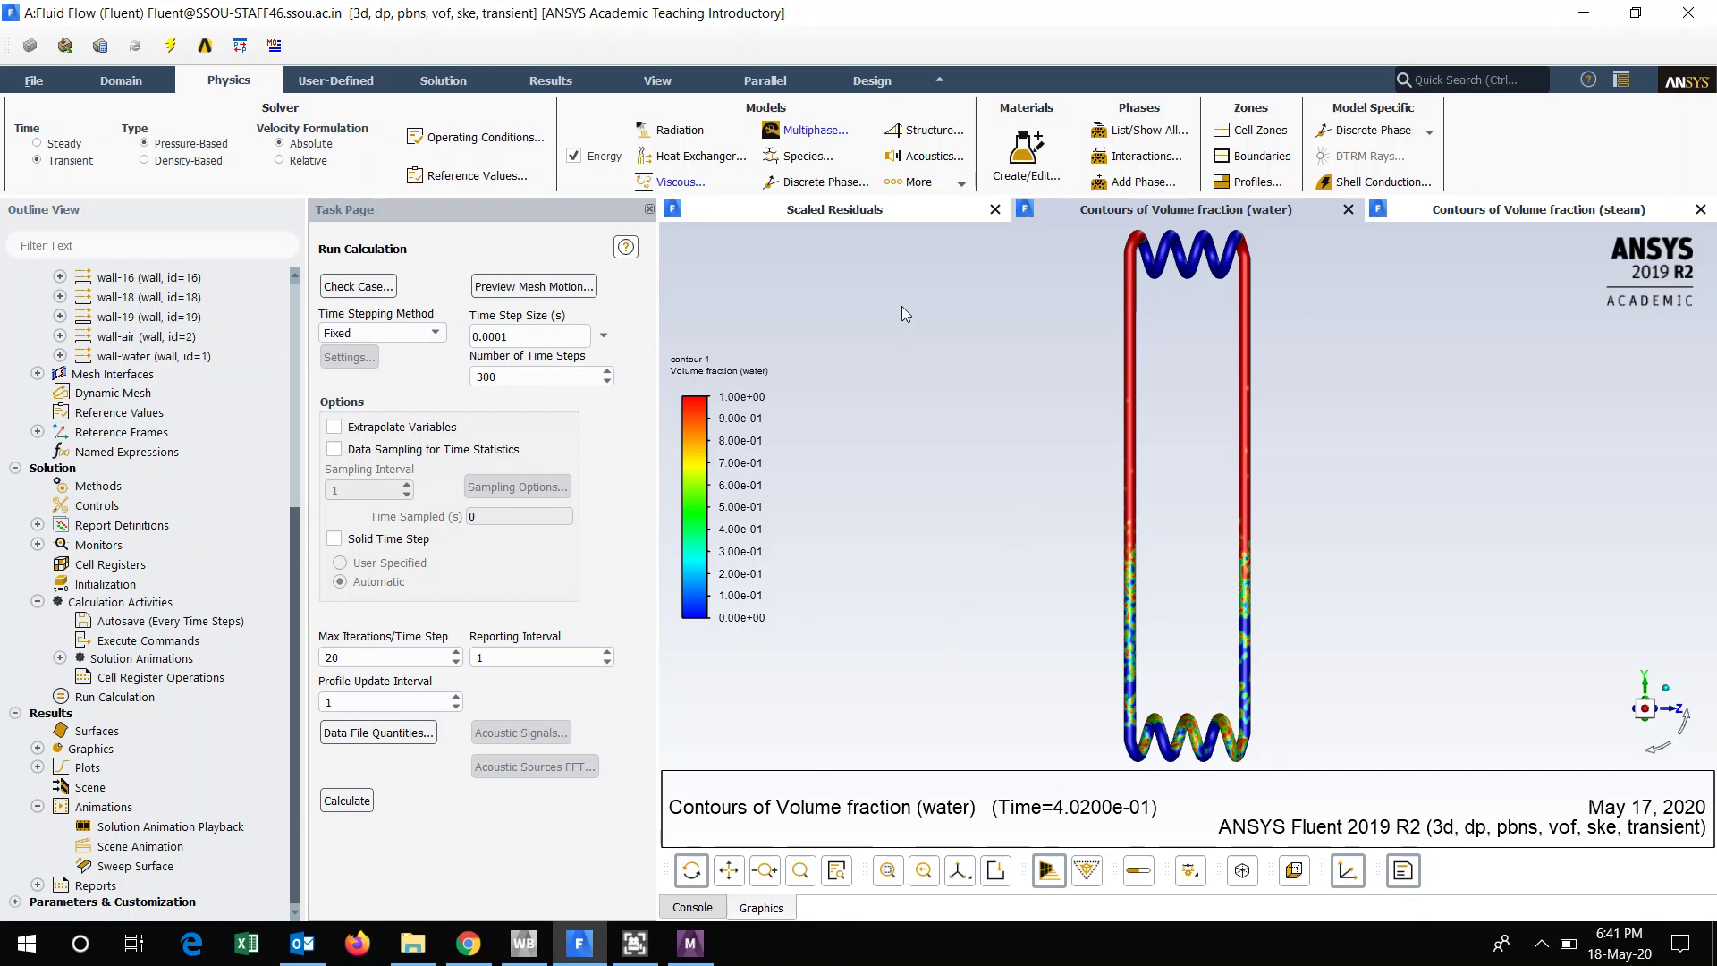
pyautogui.click(872, 213)
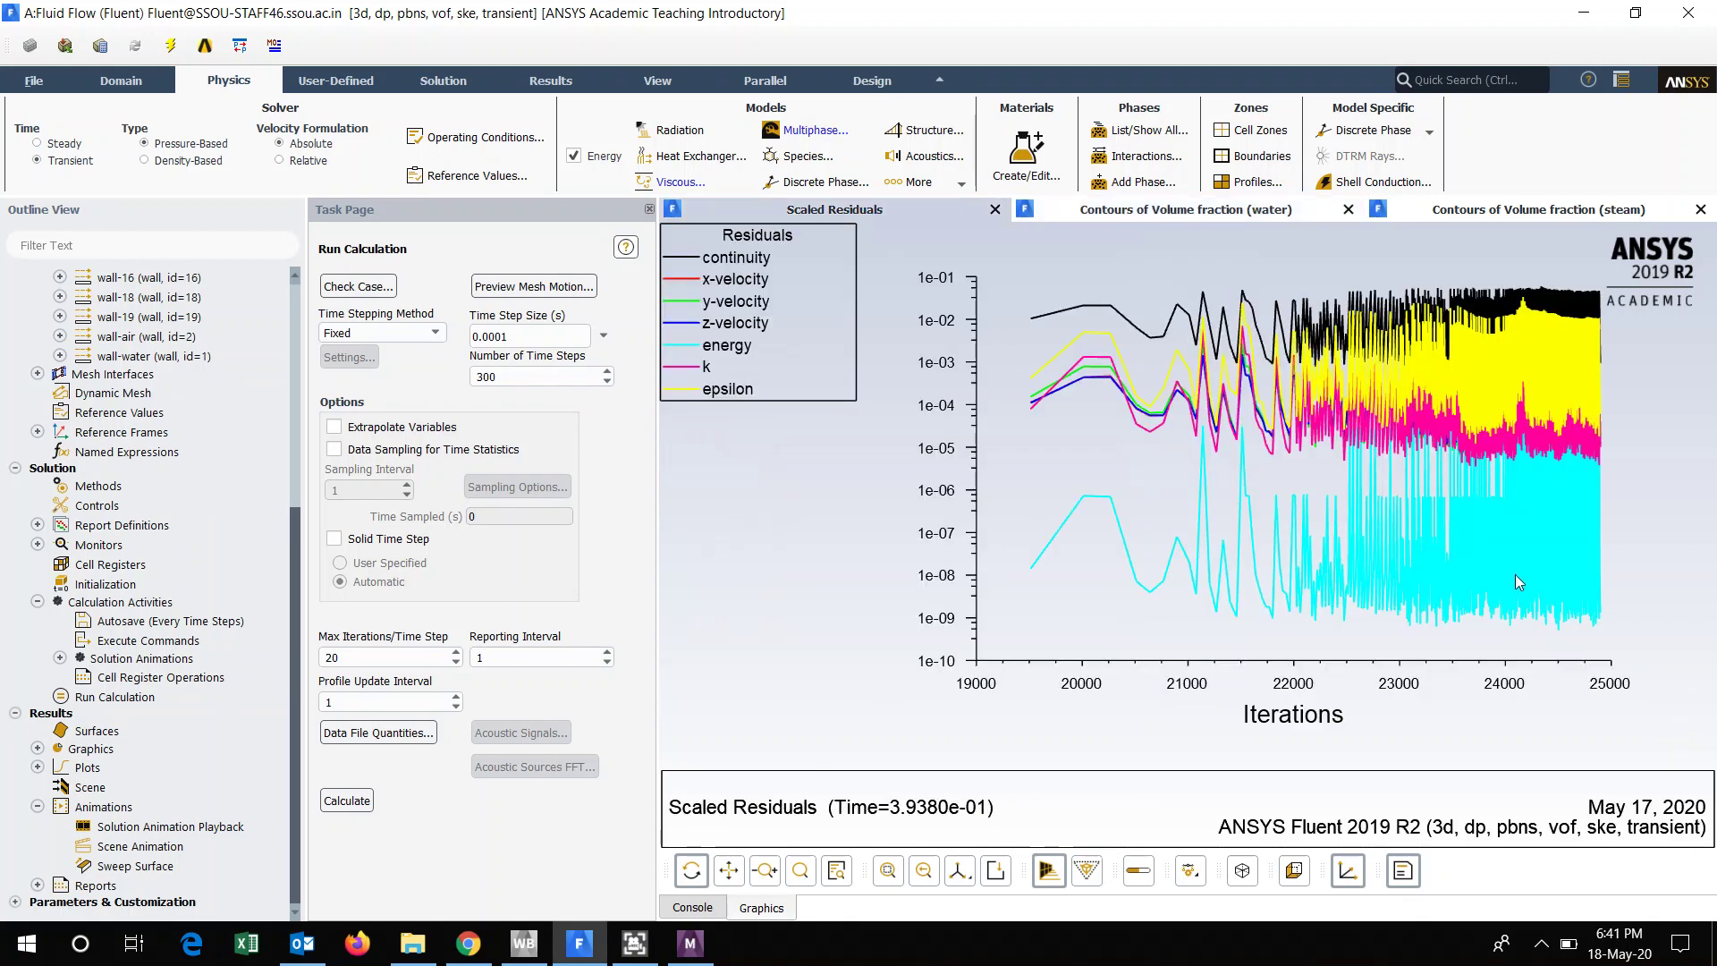
pyautogui.click(1269, 216)
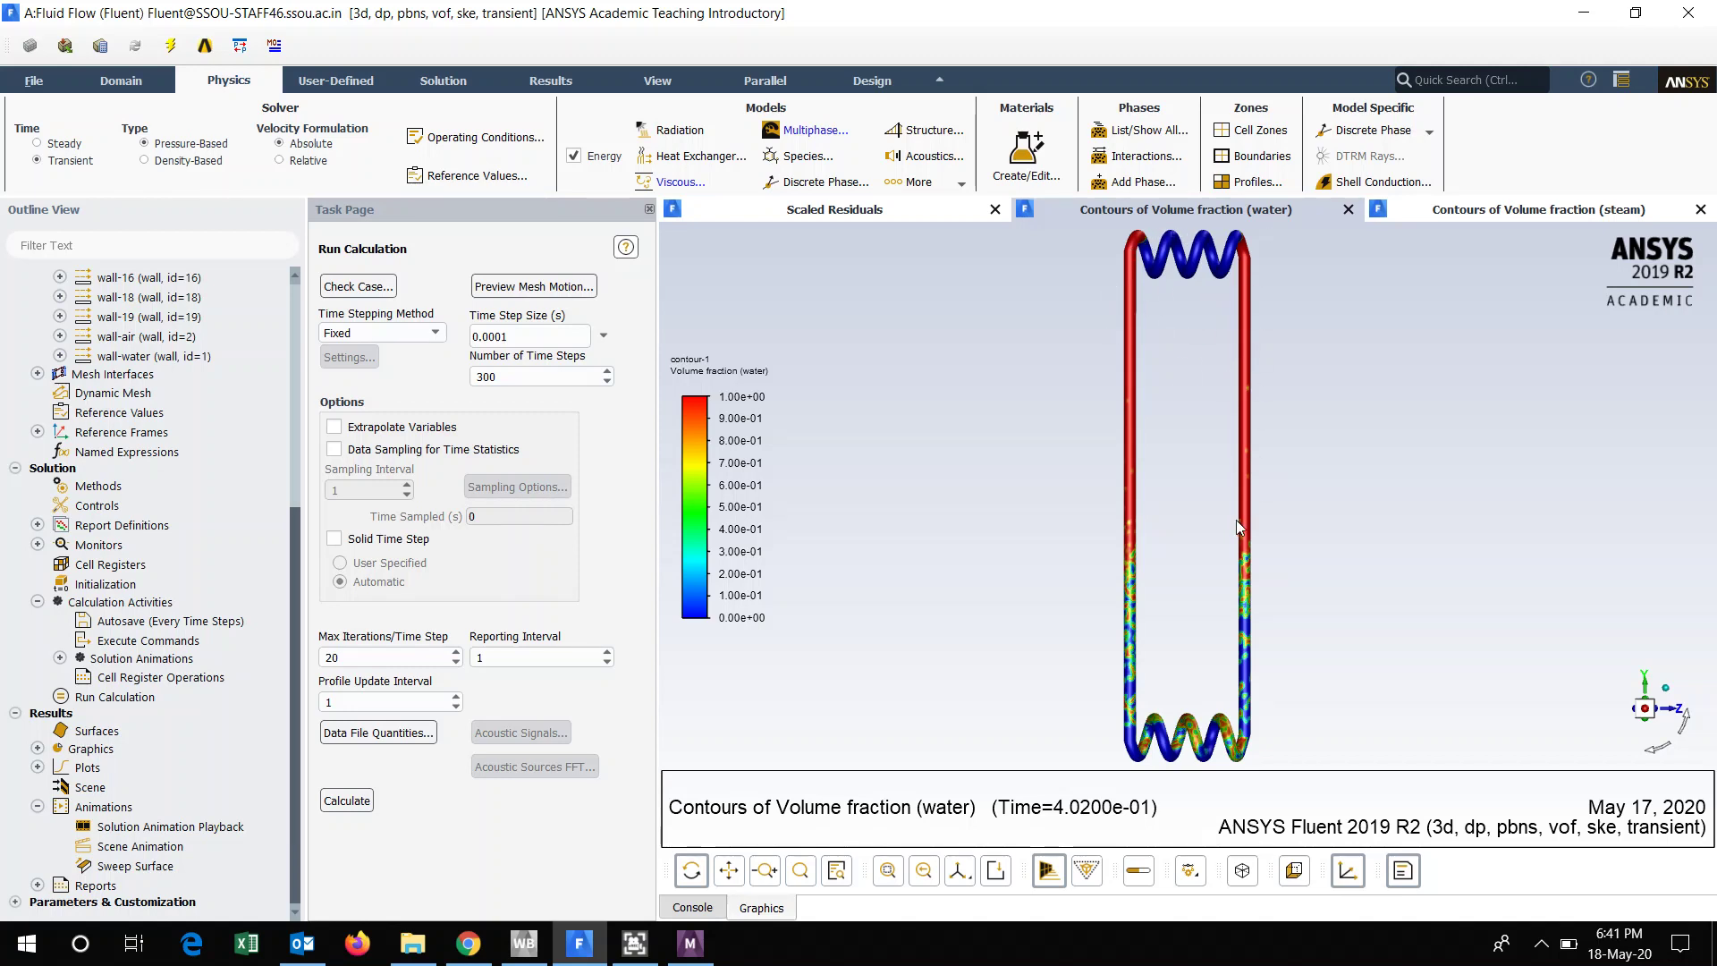
pyautogui.click(1494, 213)
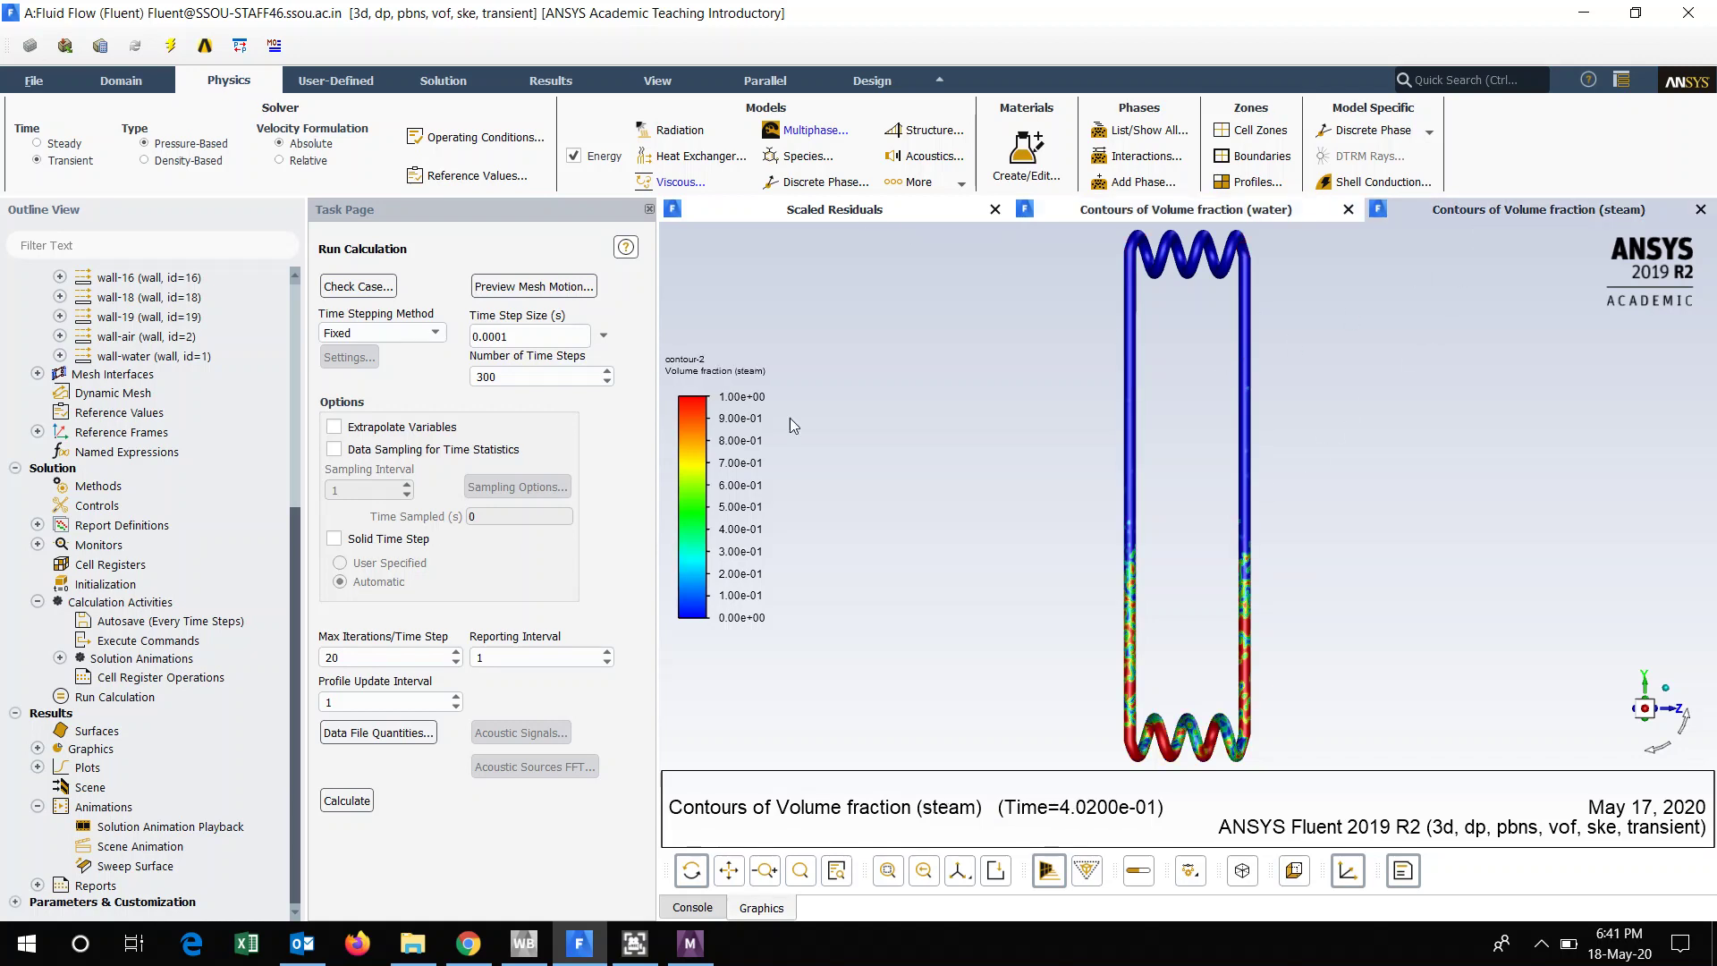
# Switch to Meshing, dismiss the usage tips, and highlight the Heater and Condenser named selections on the loop.
pyautogui.click(689, 942)
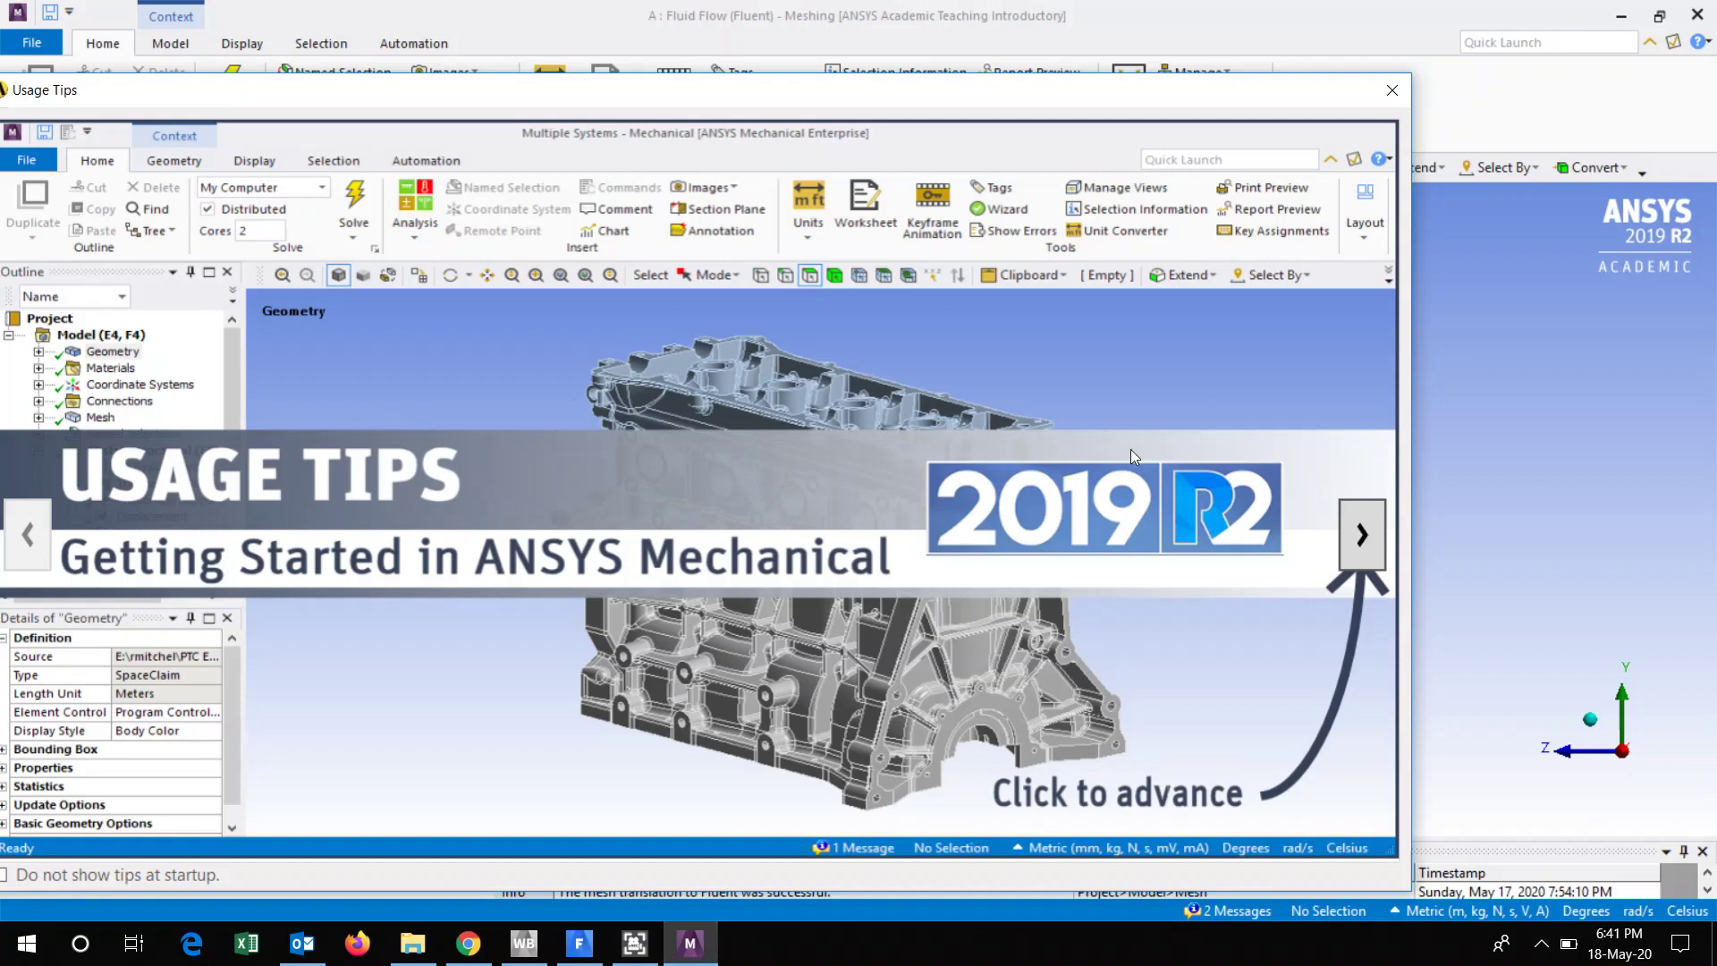
pyautogui.click(1406, 93)
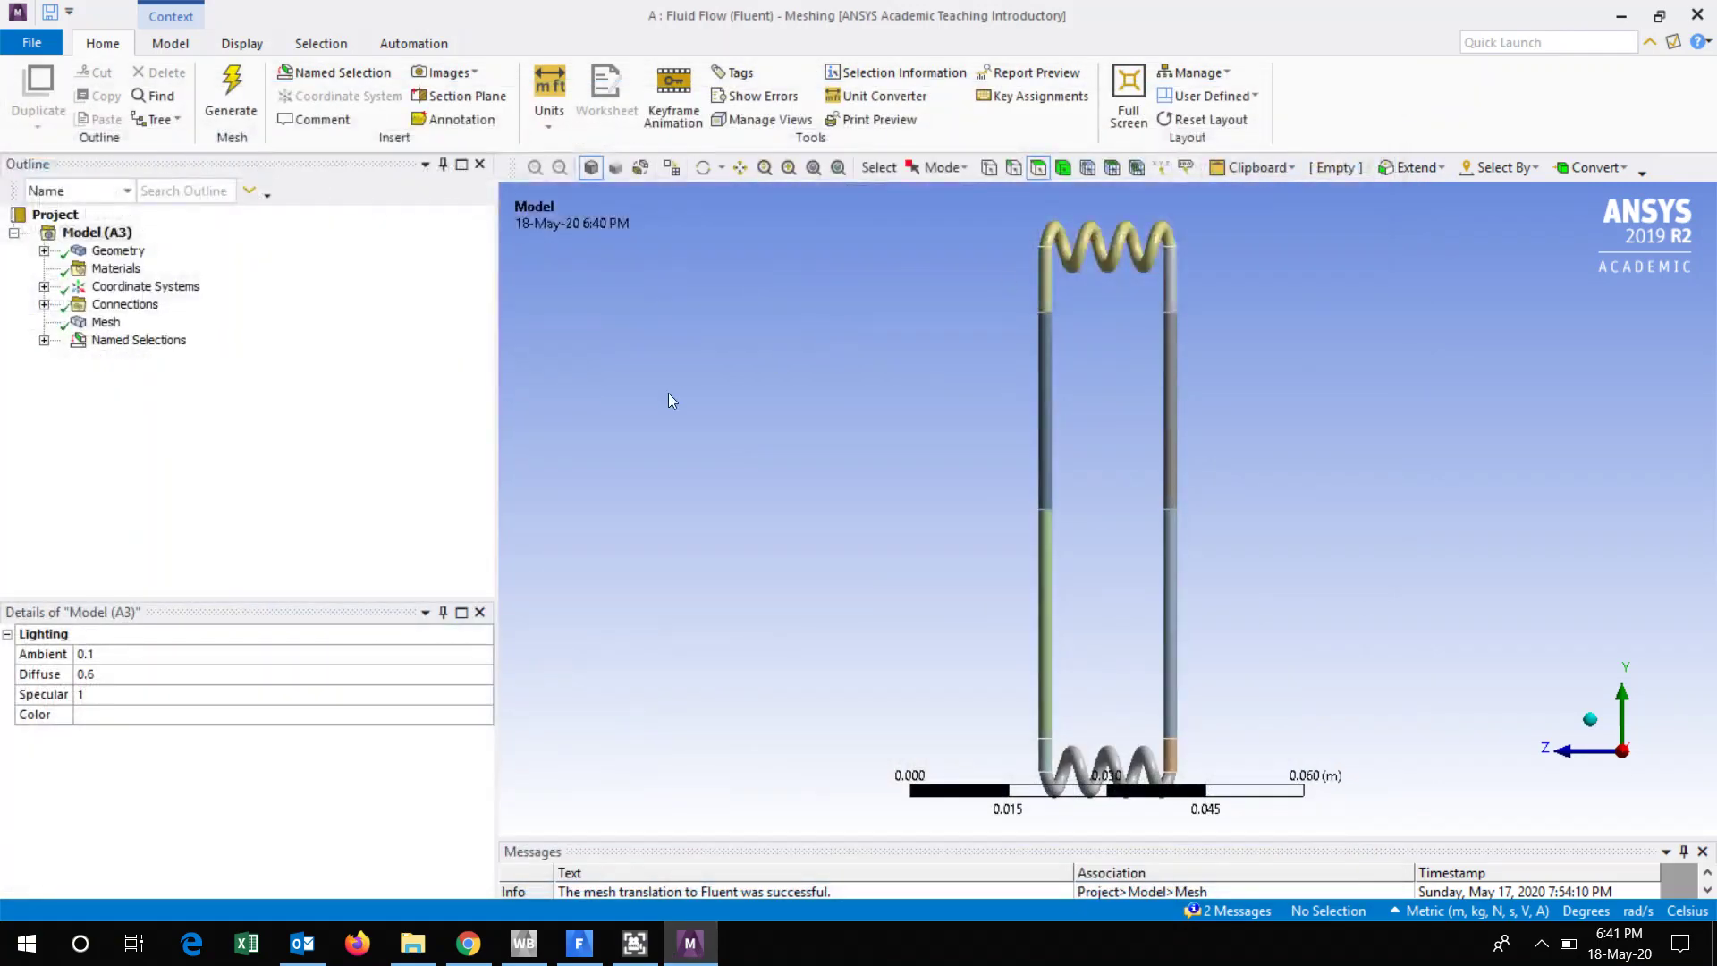
pyautogui.click(113, 341)
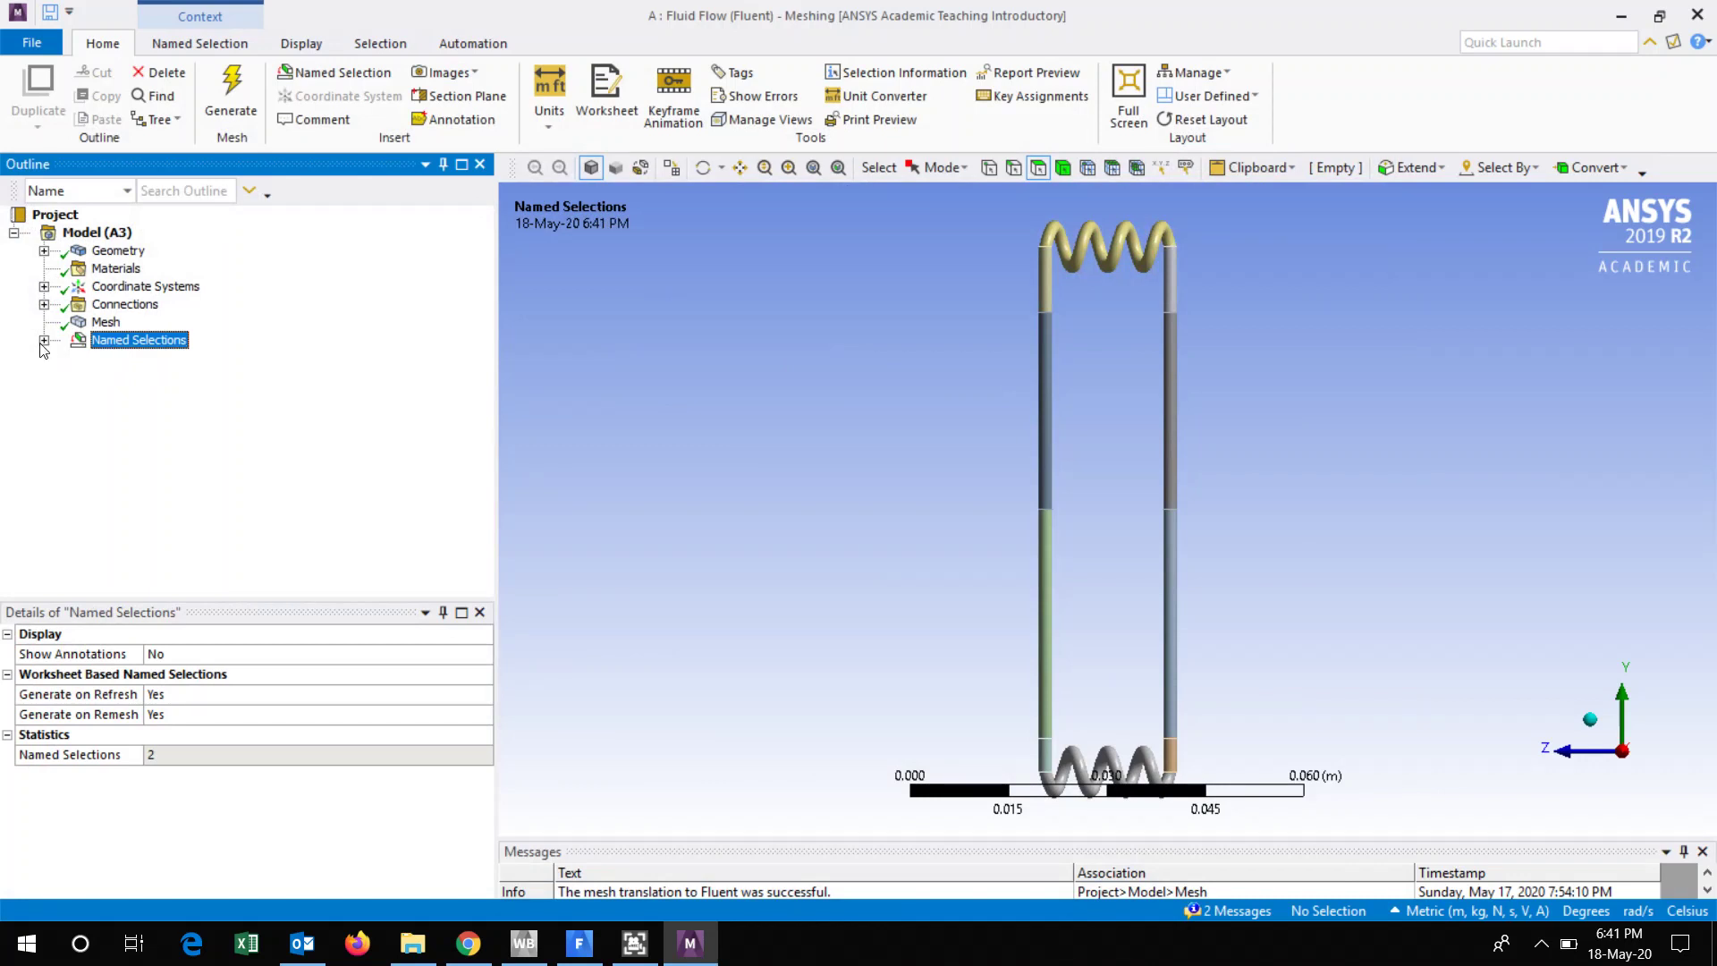
pyautogui.click(43, 341)
pyautogui.click(128, 359)
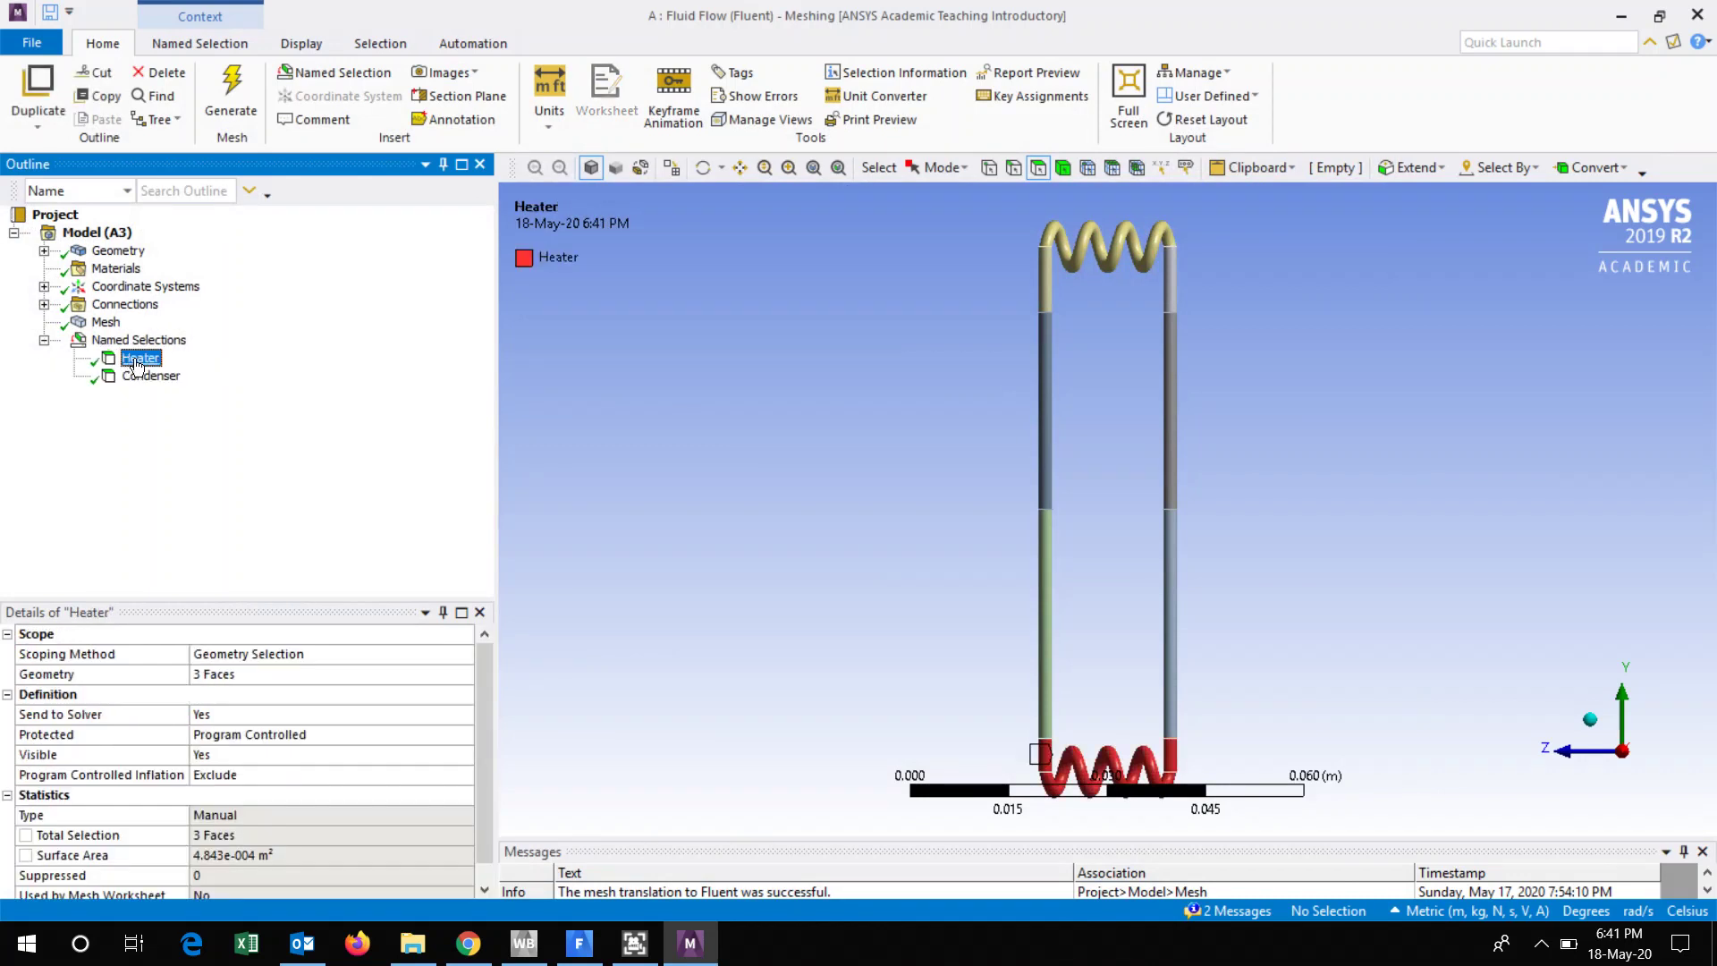
pyautogui.click(151, 376)
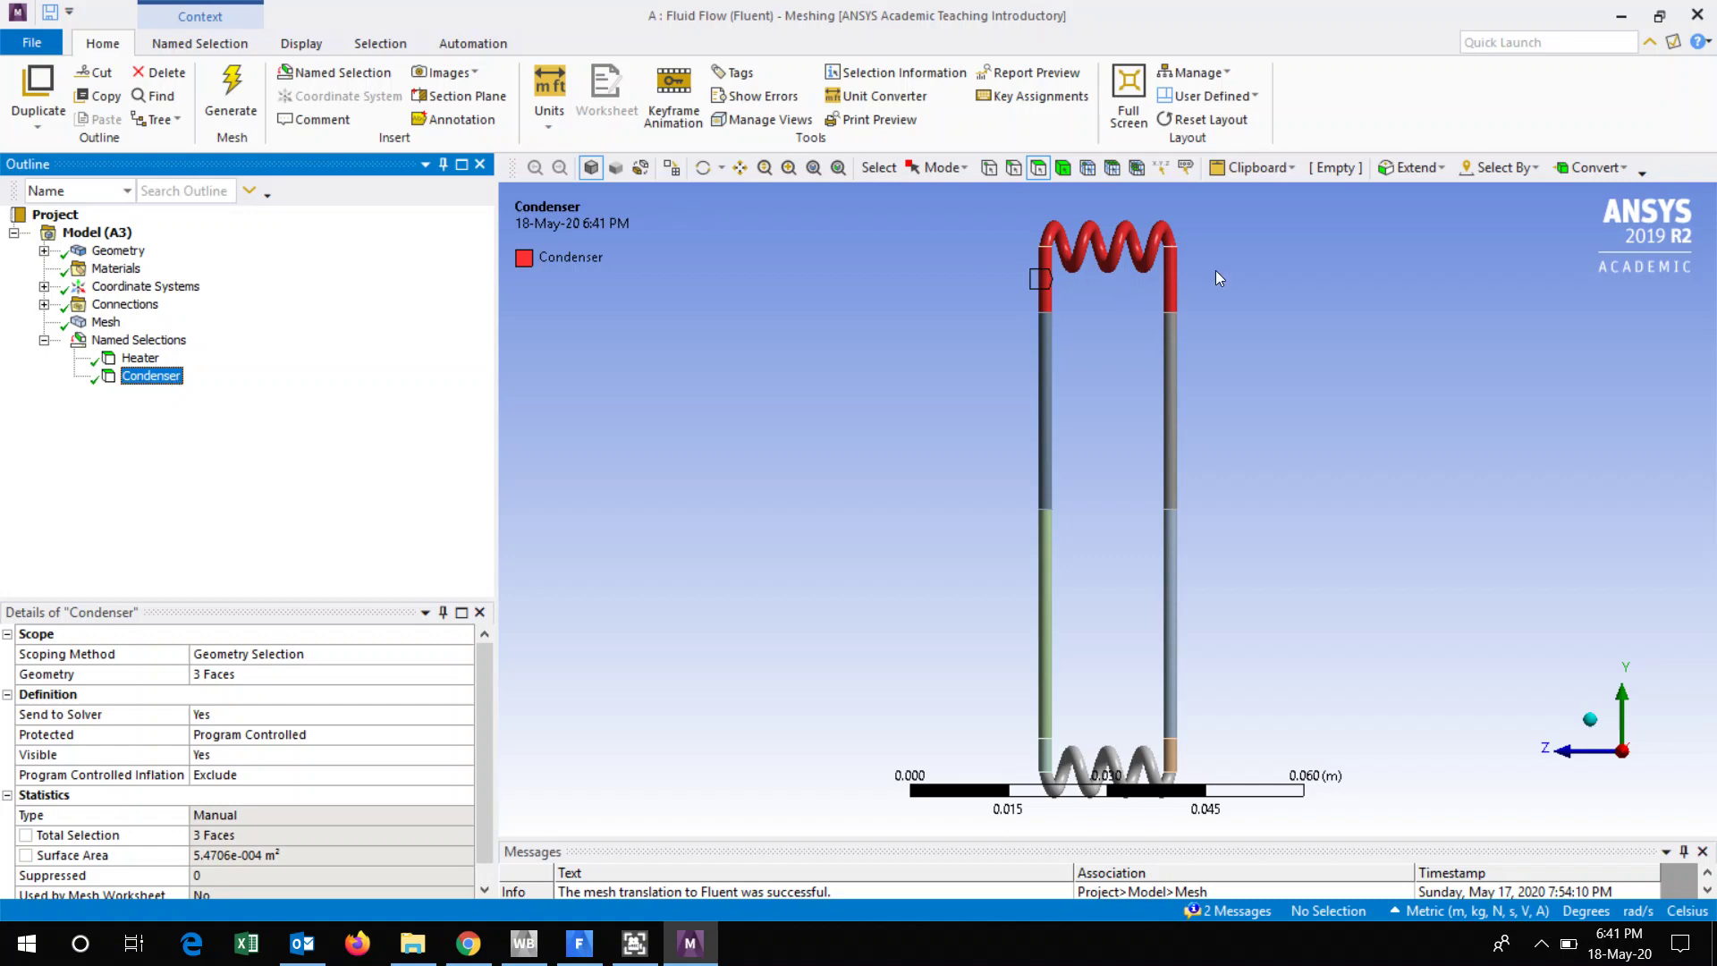
pyautogui.click(141, 359)
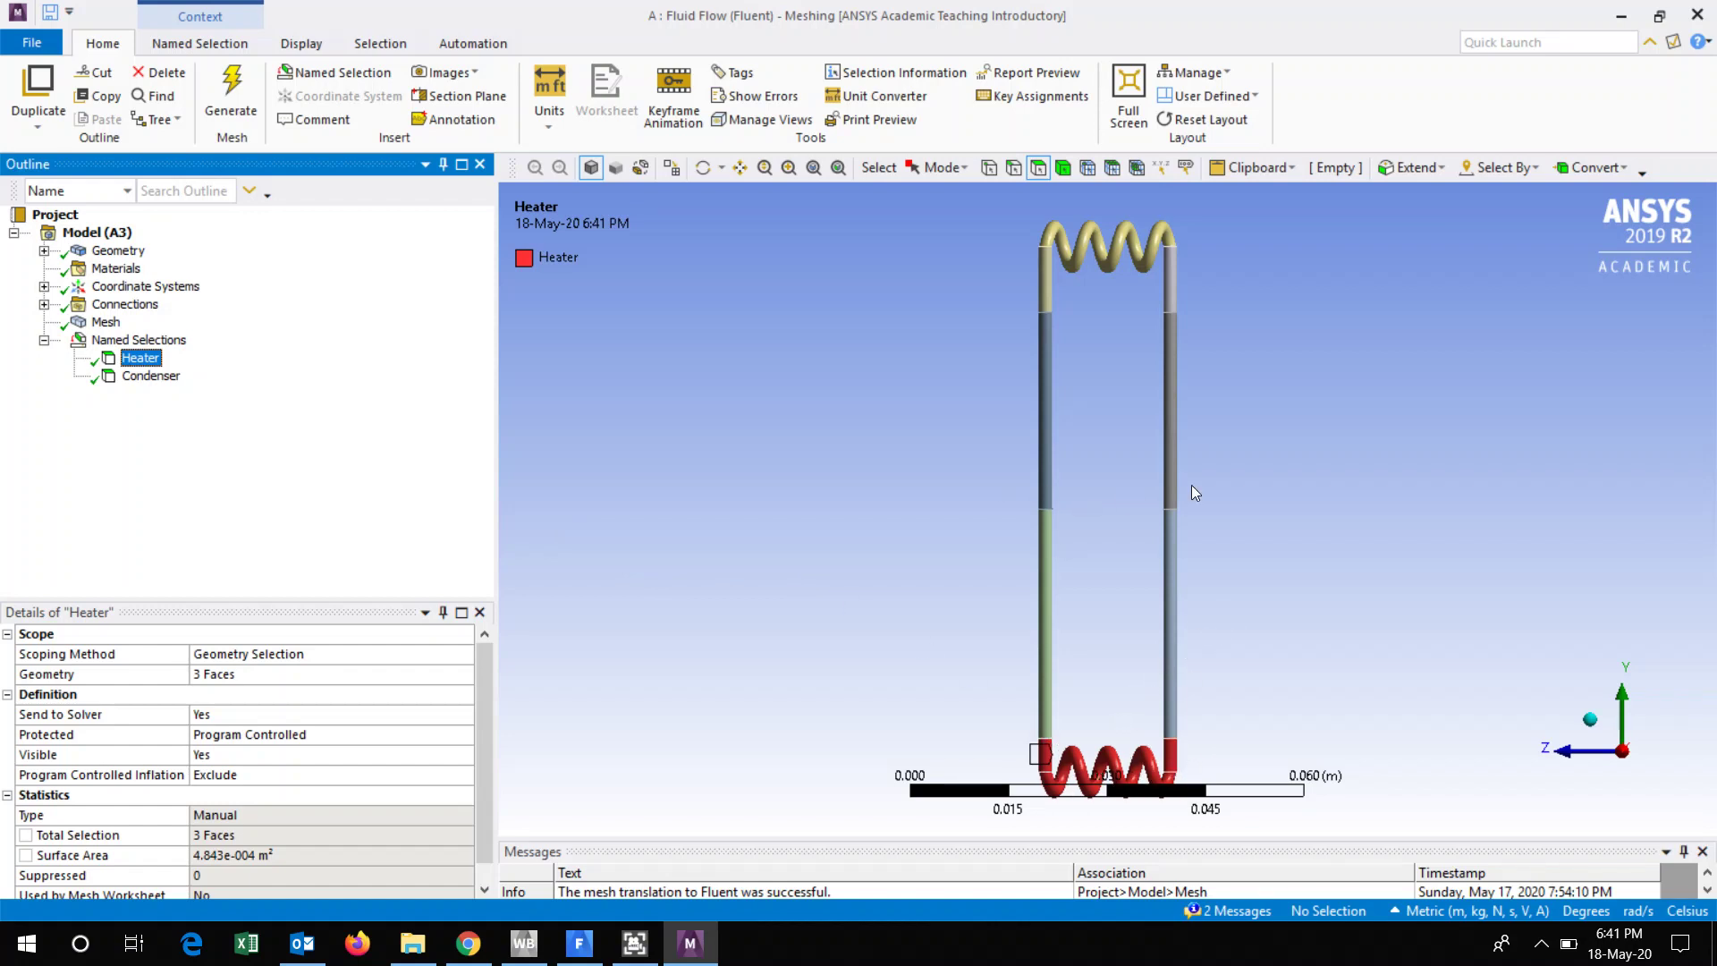
# Select the upper straight pipe face of one leg and view the option for creating a named selection from it.
pyautogui.click(1169, 419)
pyautogui.rightClick(1170, 419)
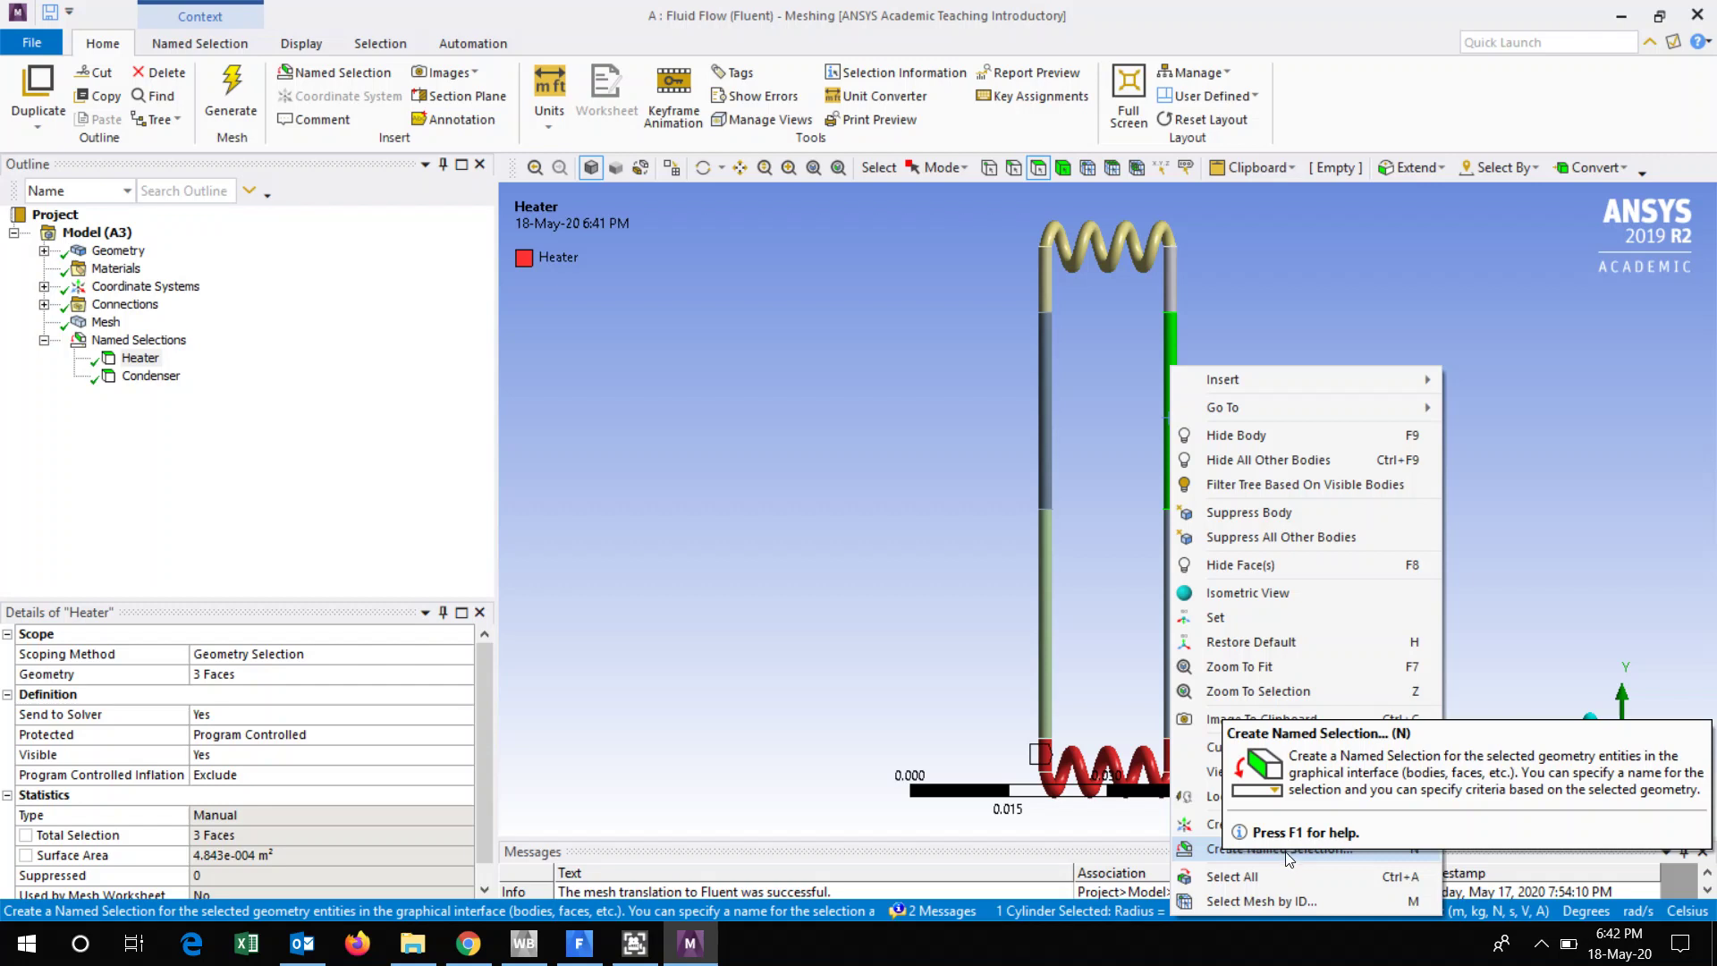
pyautogui.click(871, 621)
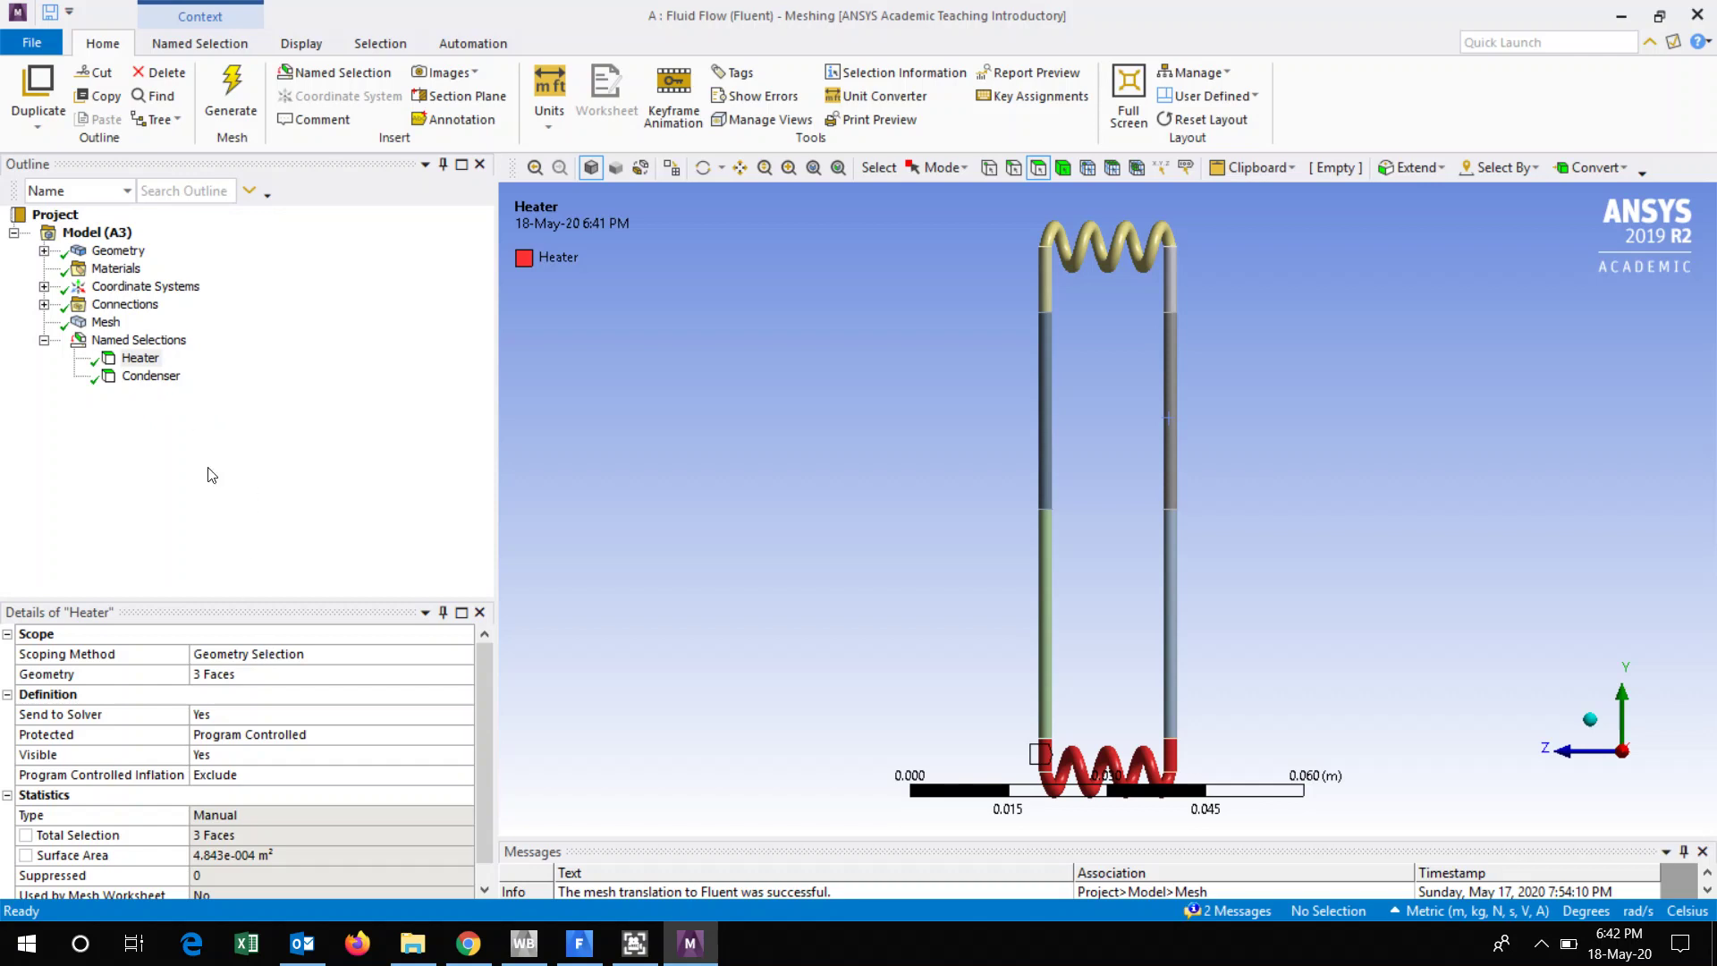
# Display the mesh of the whole loop and recheck the Heater and Condenser named selections.
pyautogui.click(108, 323)
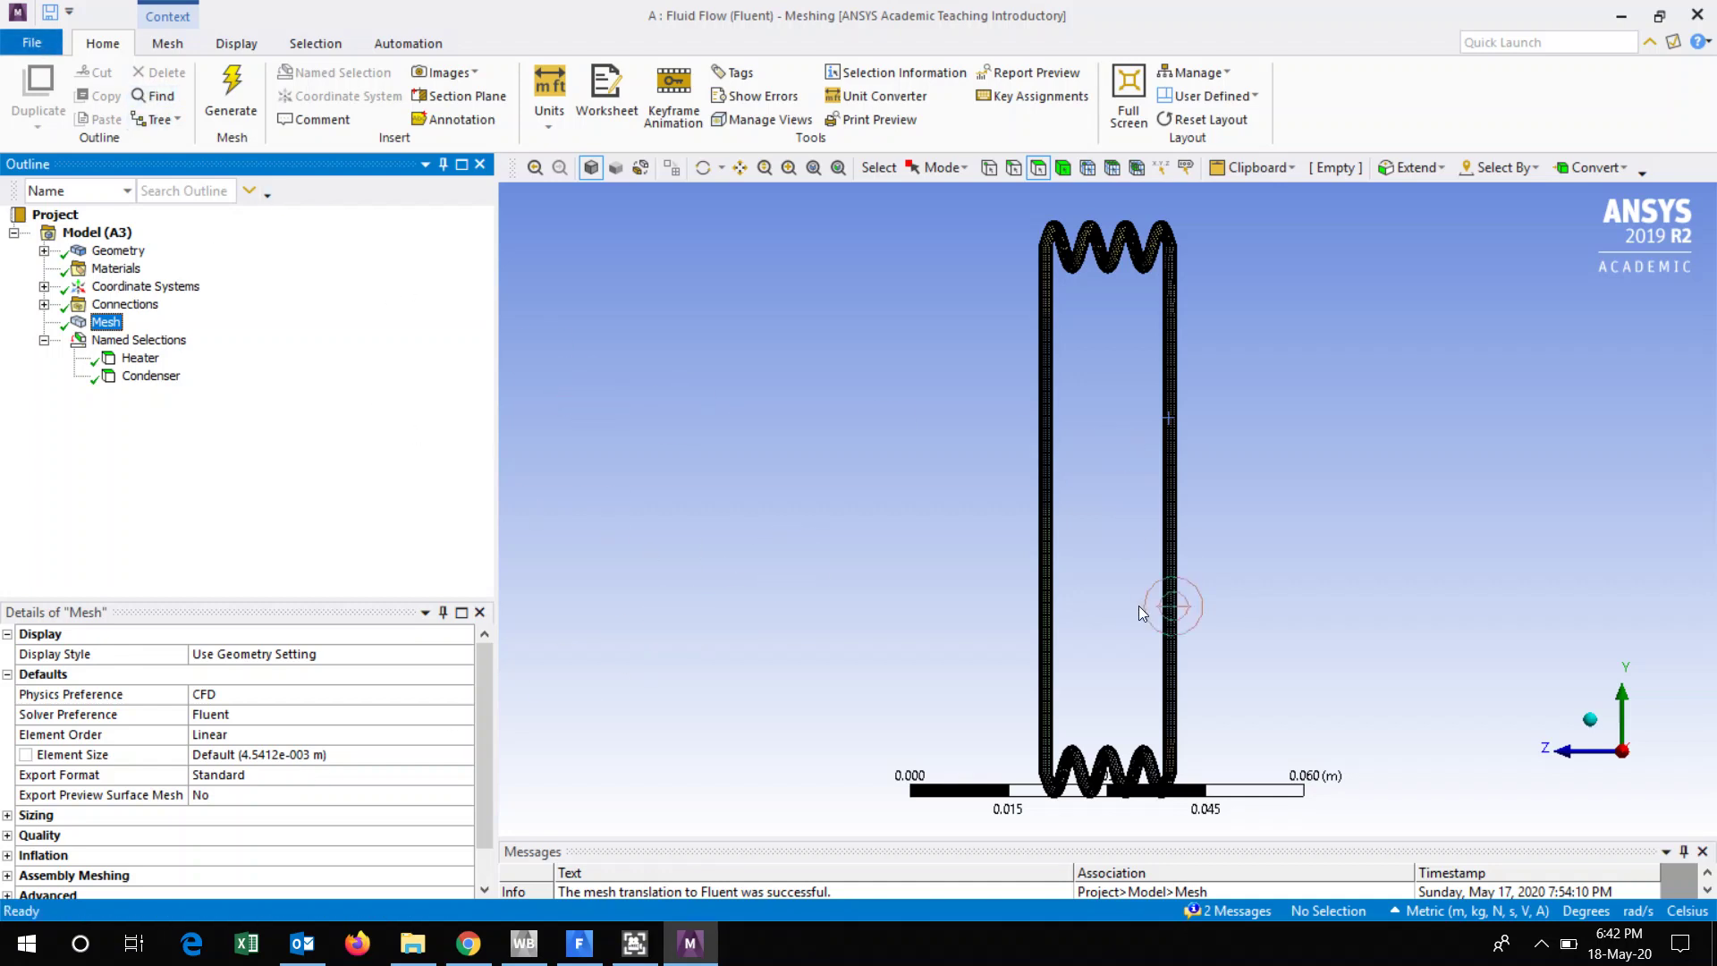
pyautogui.click(141, 359)
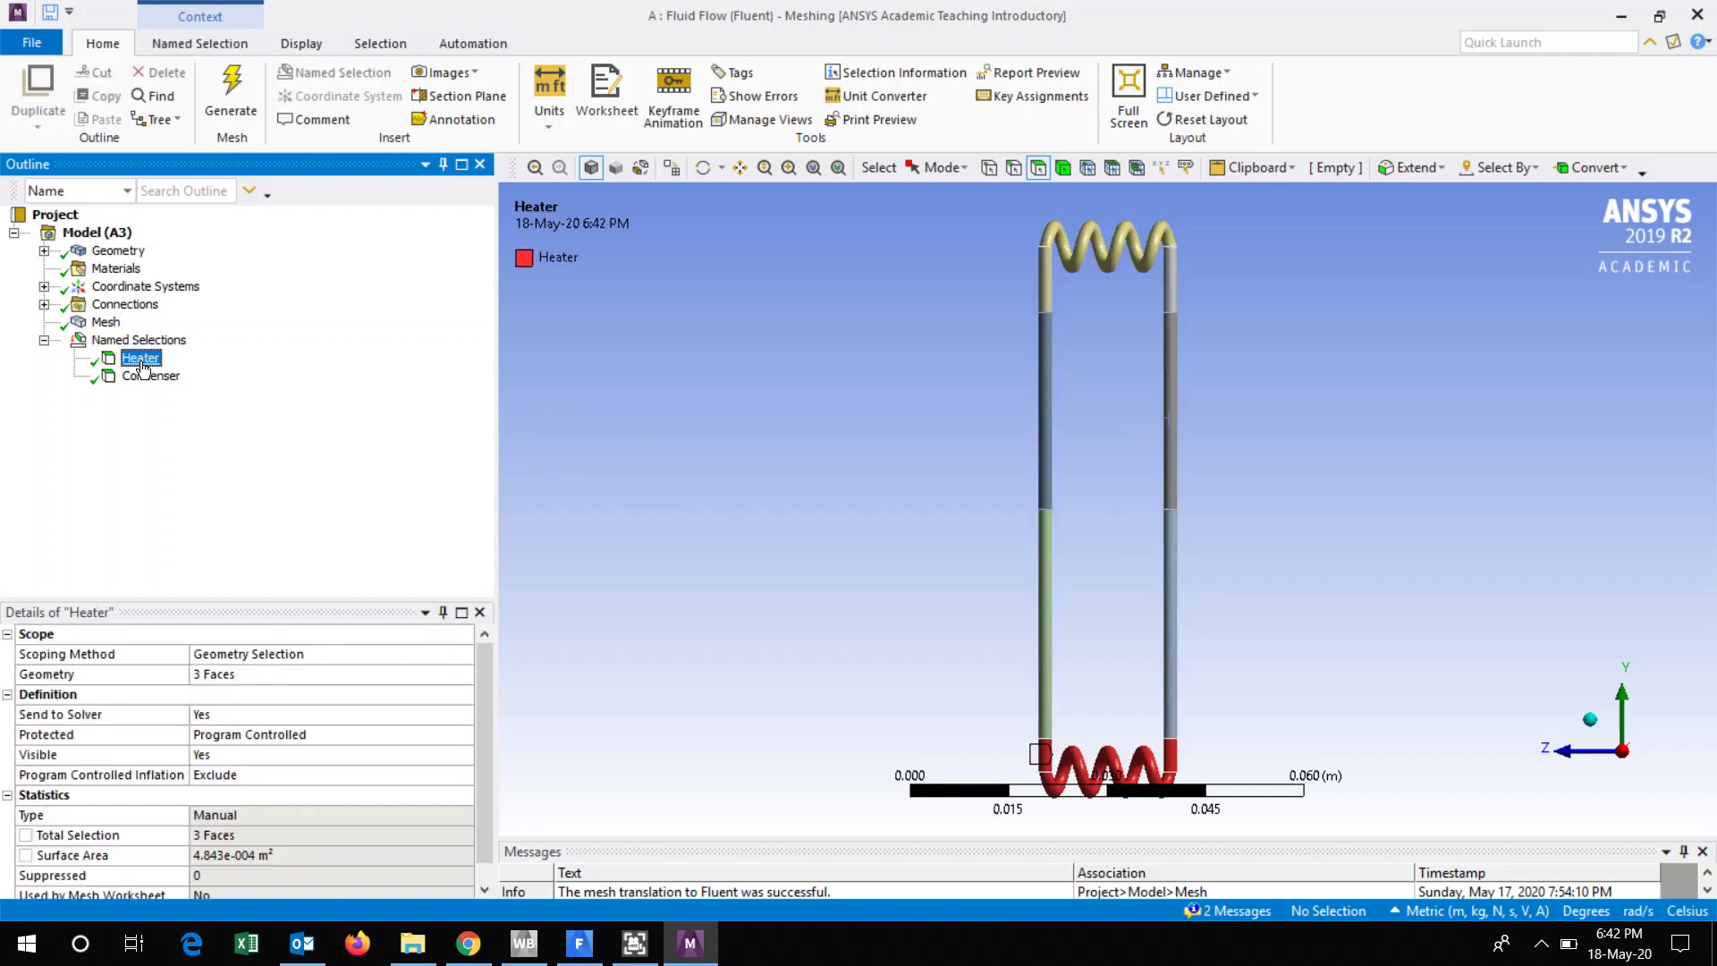
pyautogui.click(154, 376)
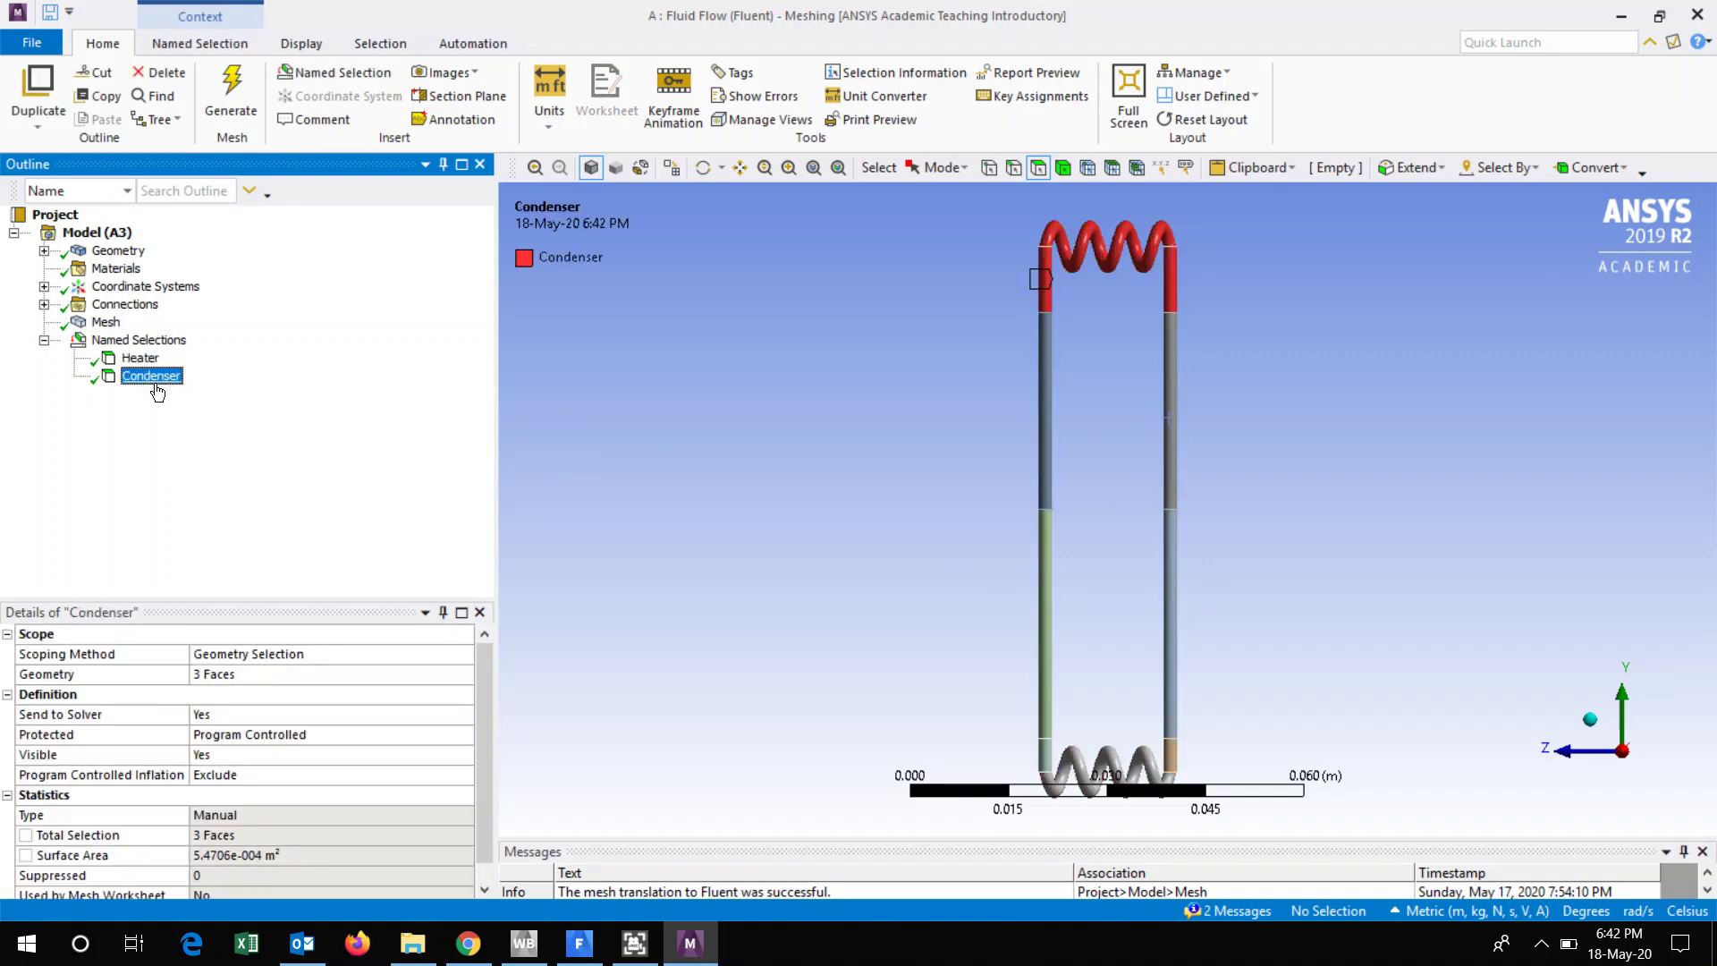
# Close Meshing and return to Fluent.
pyautogui.click(35, 46)
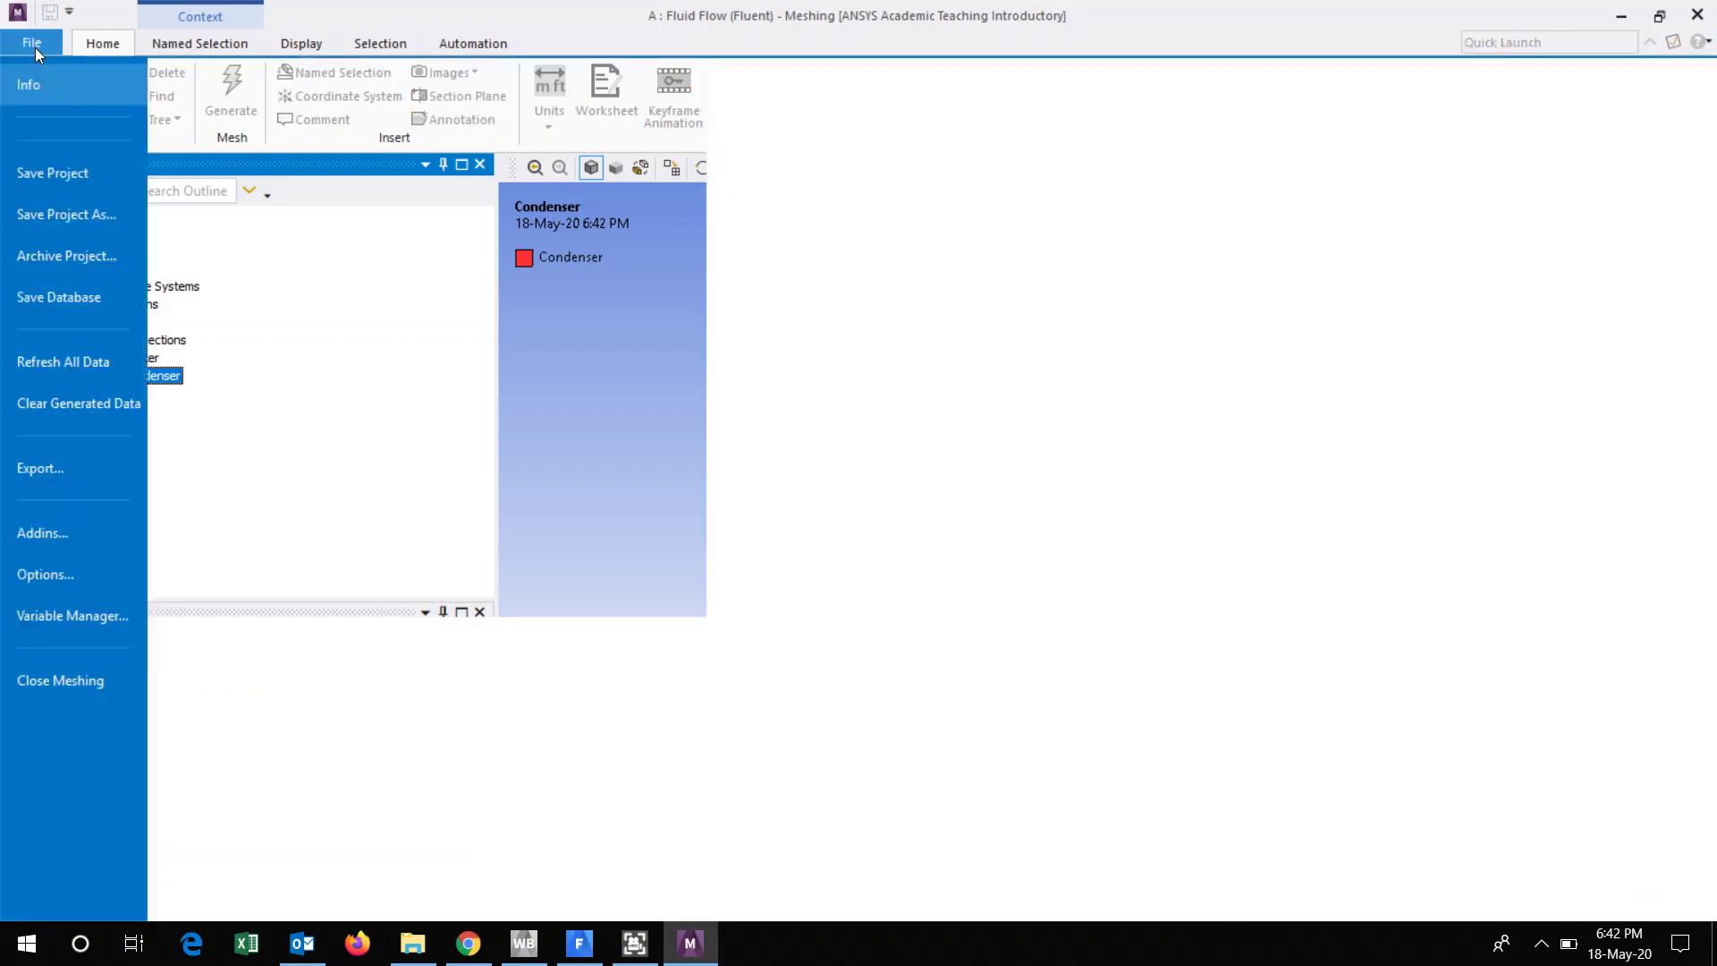
pyautogui.click(86, 679)
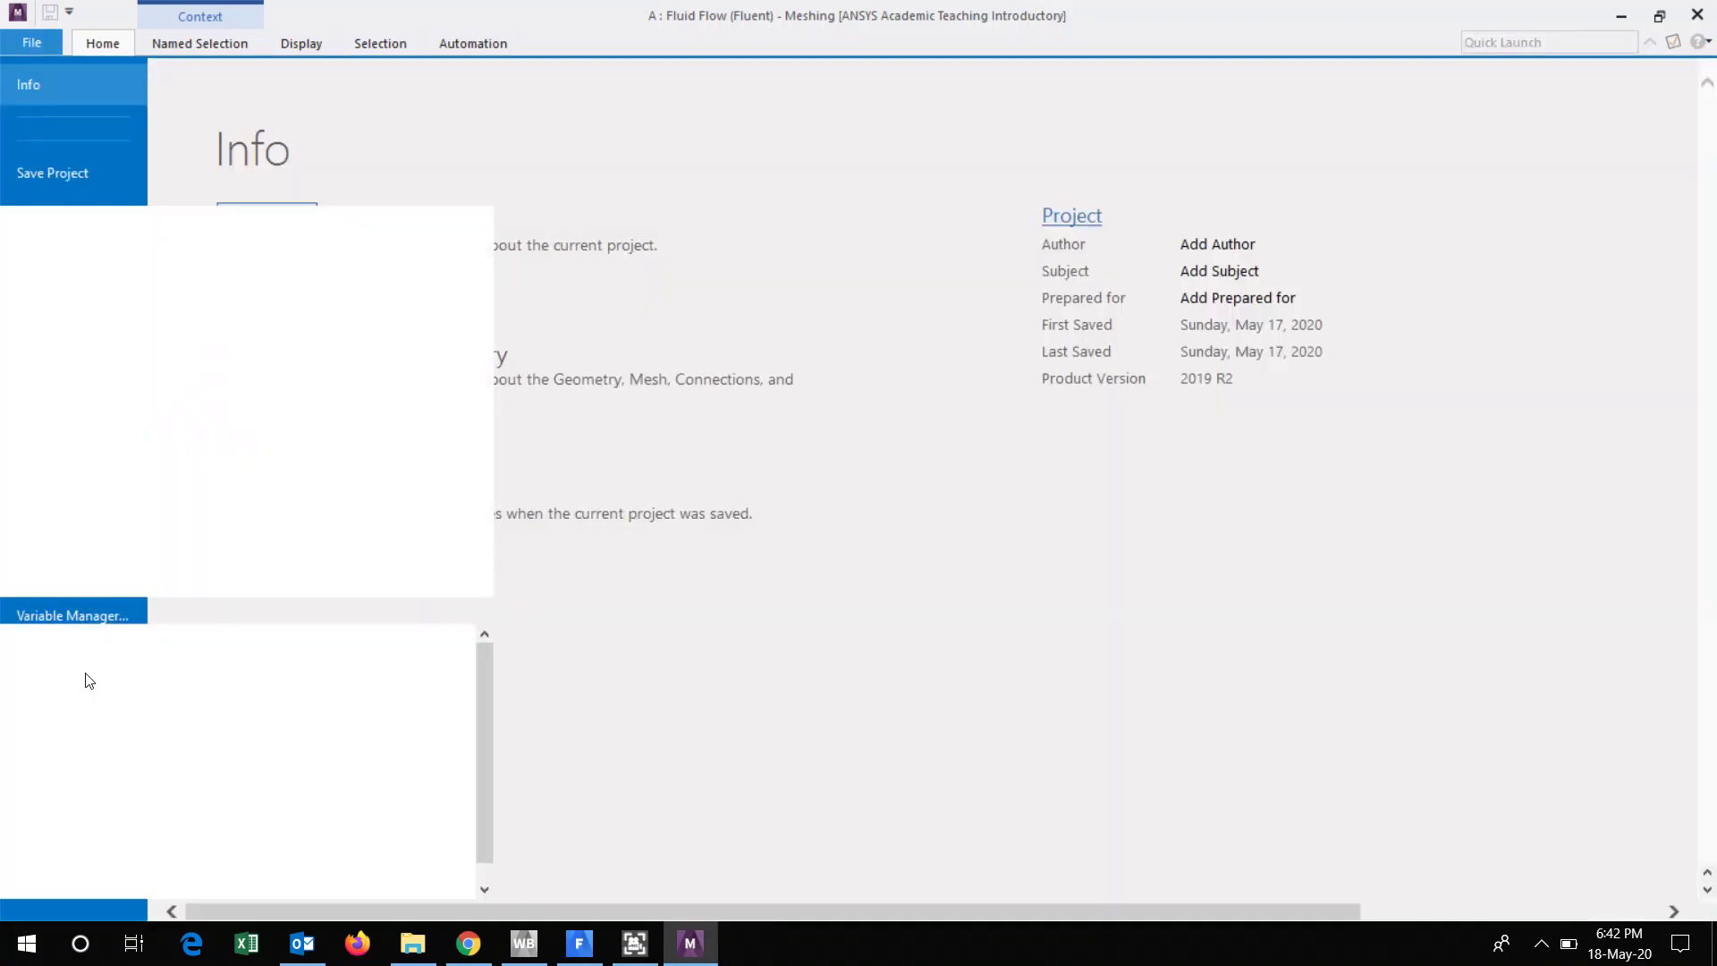
pyautogui.click(585, 948)
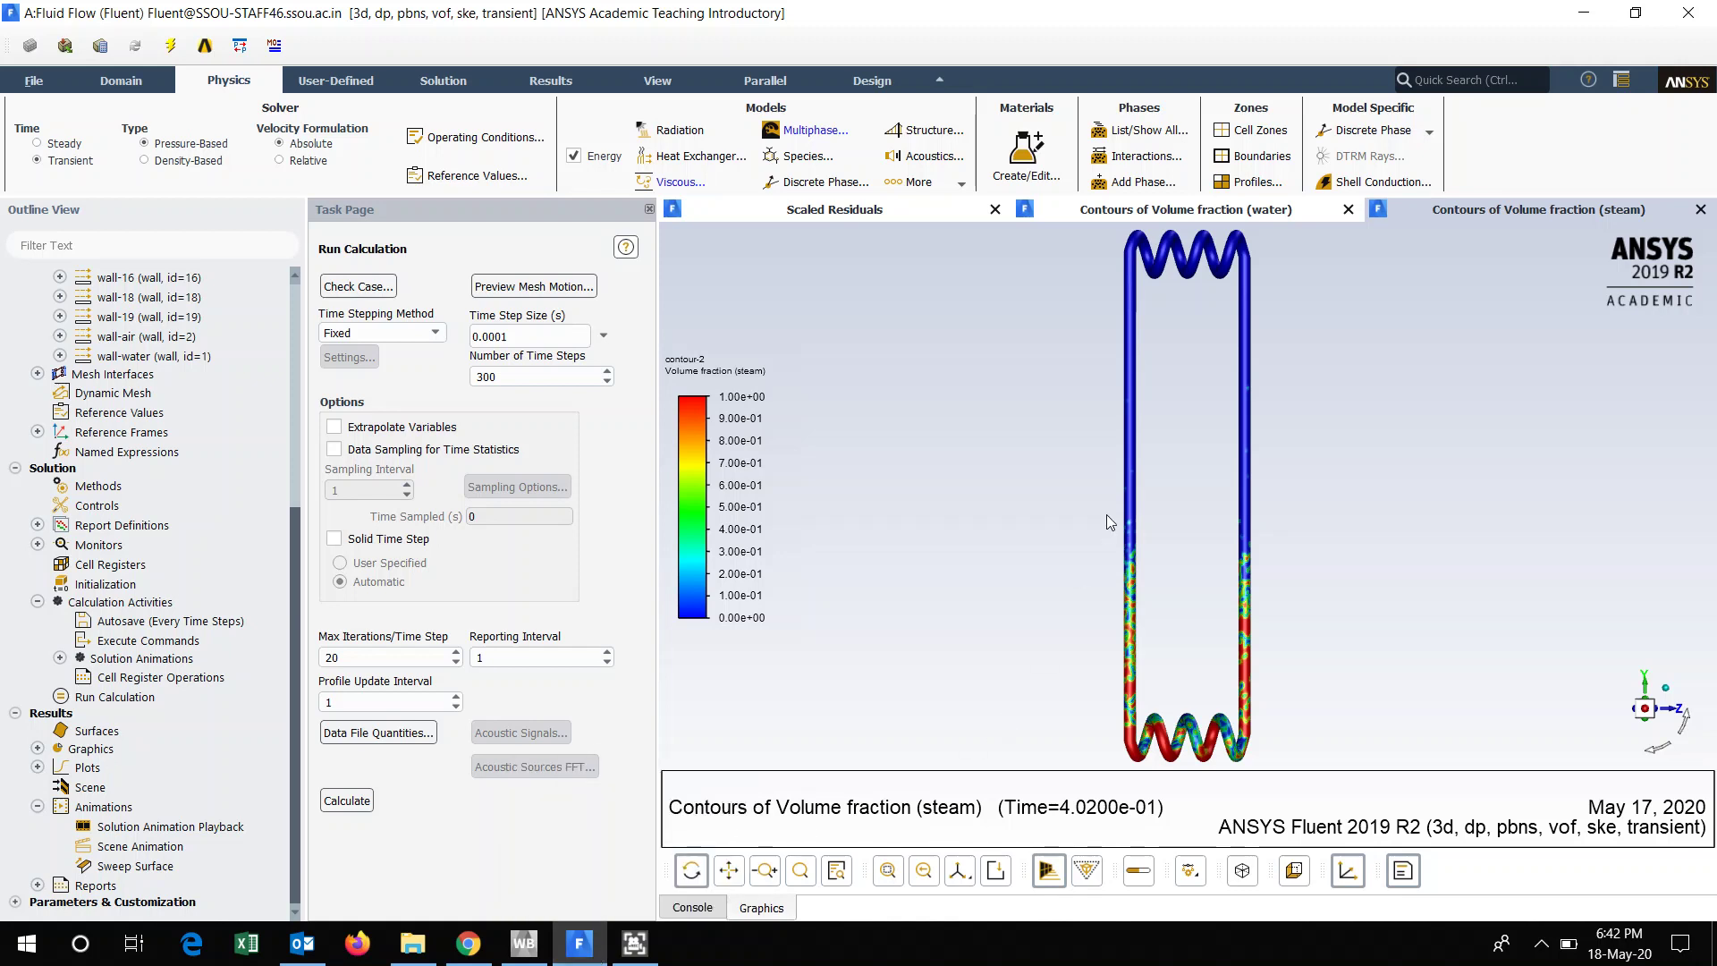
# Review the volume fraction contours and the solution animation playback settings for animation-5, closing the playback dialog when done.
pyautogui.click(1166, 213)
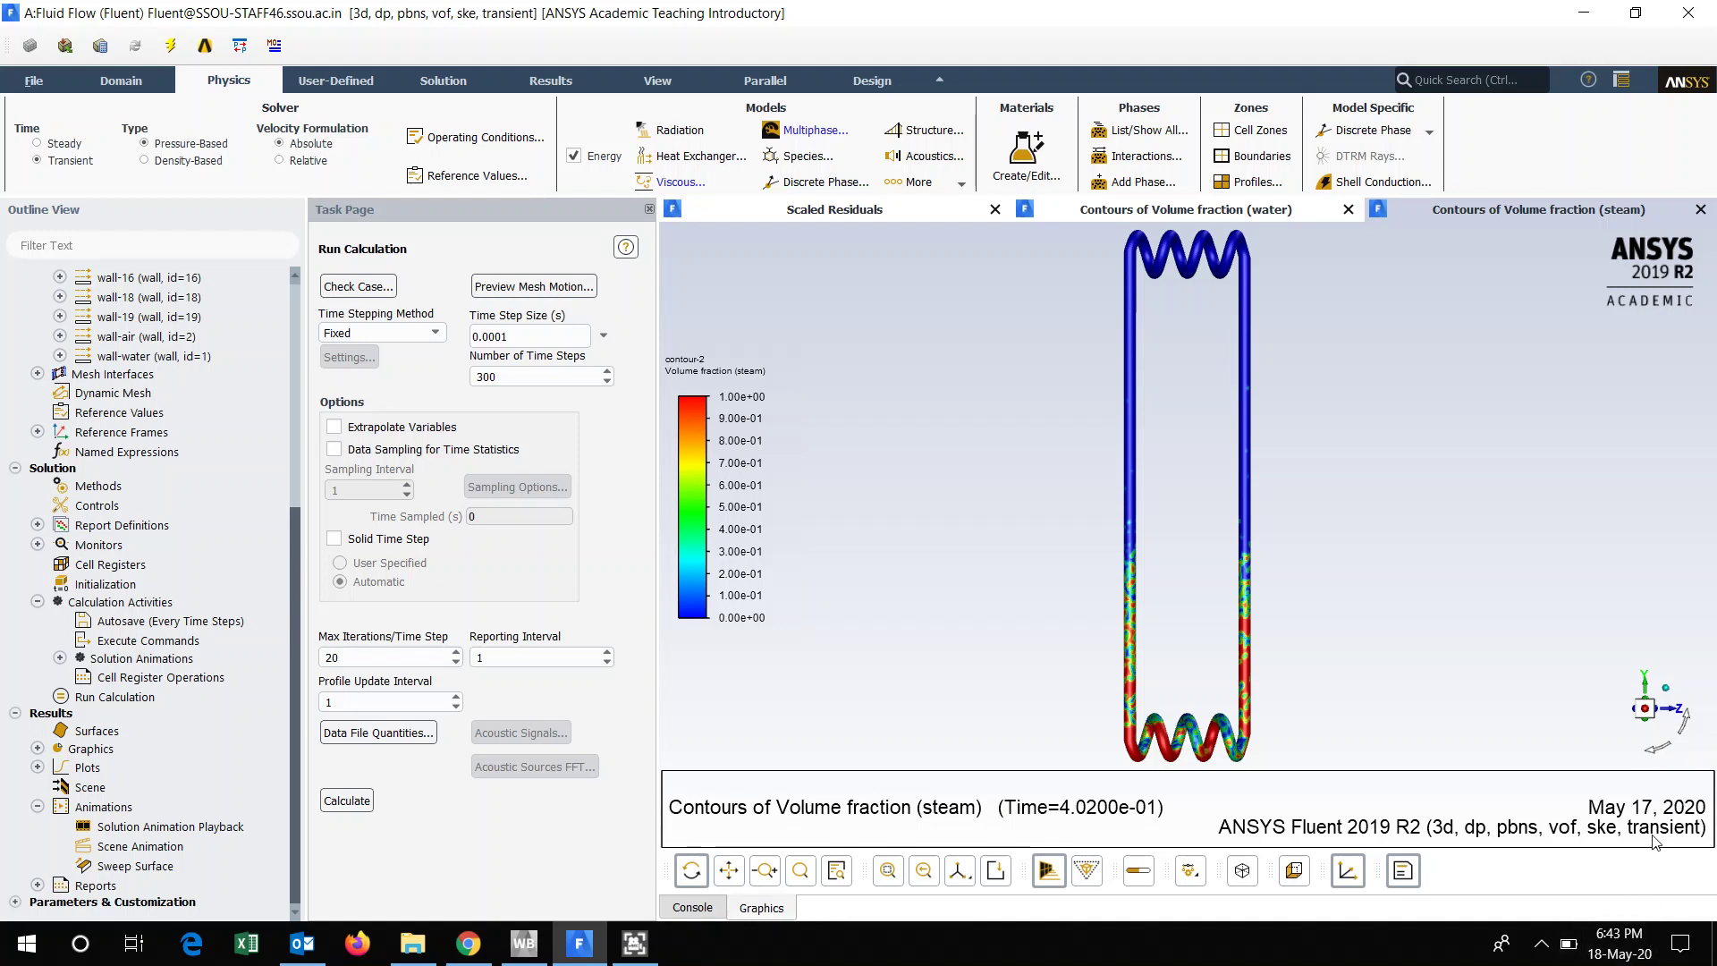
pyautogui.doubleClick(213, 830)
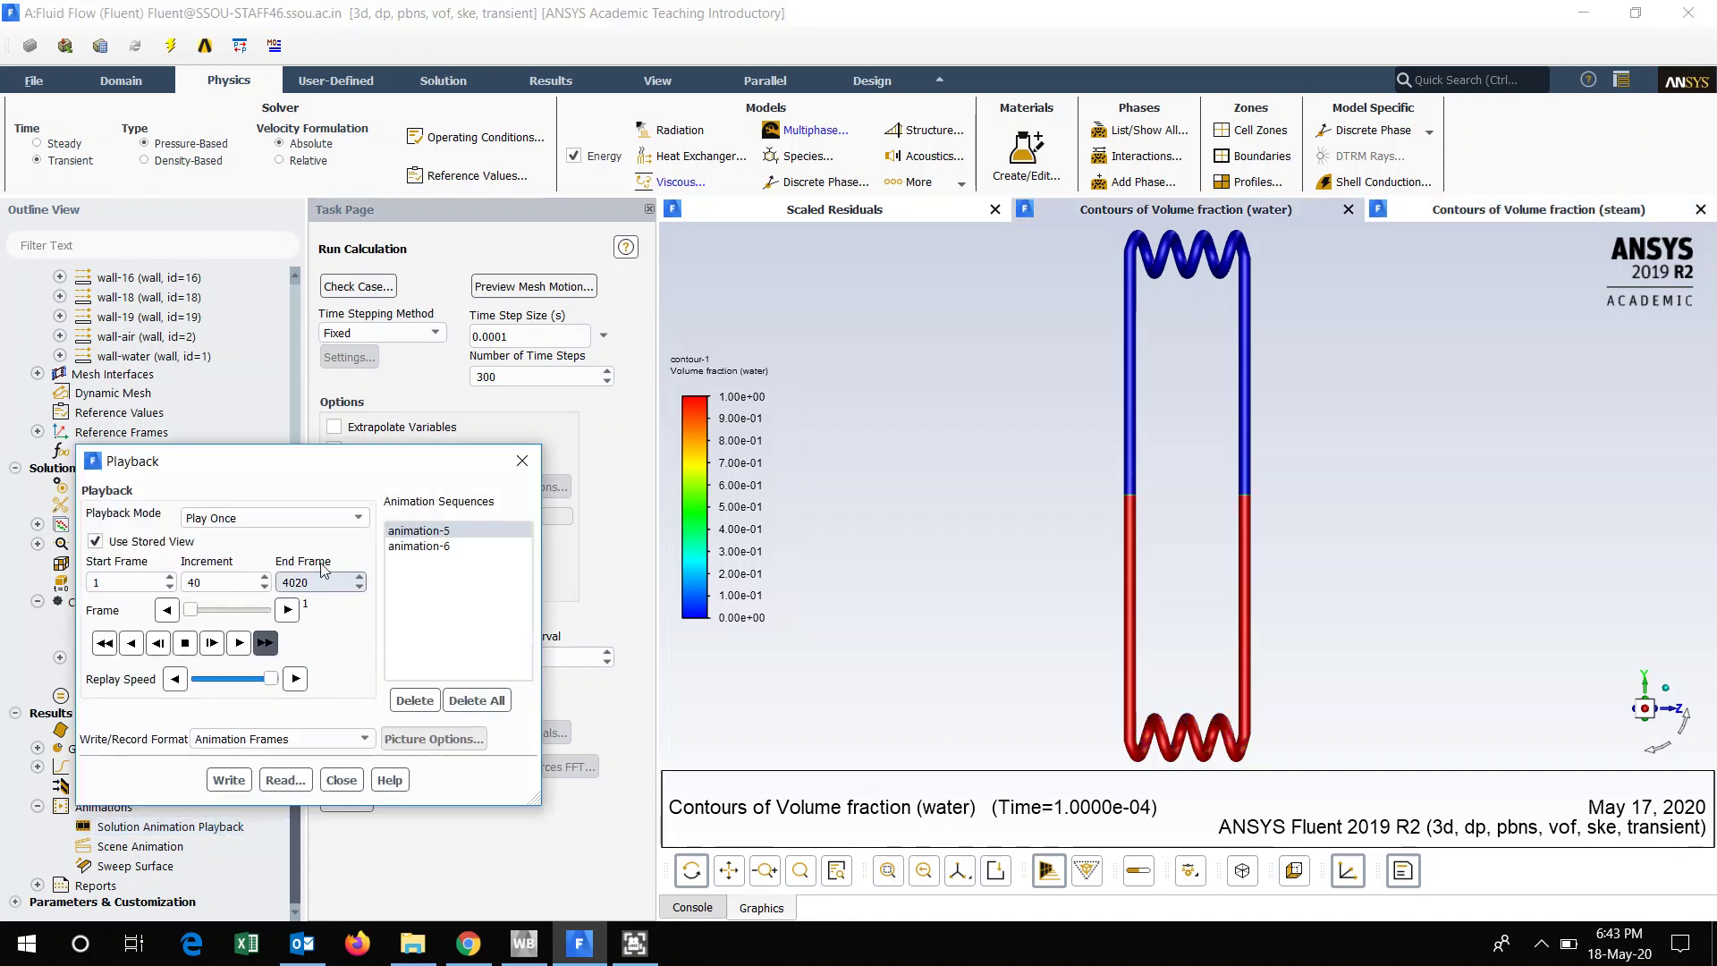
pyautogui.moveTo(334, 461); pyautogui.dragTo(381, 382)
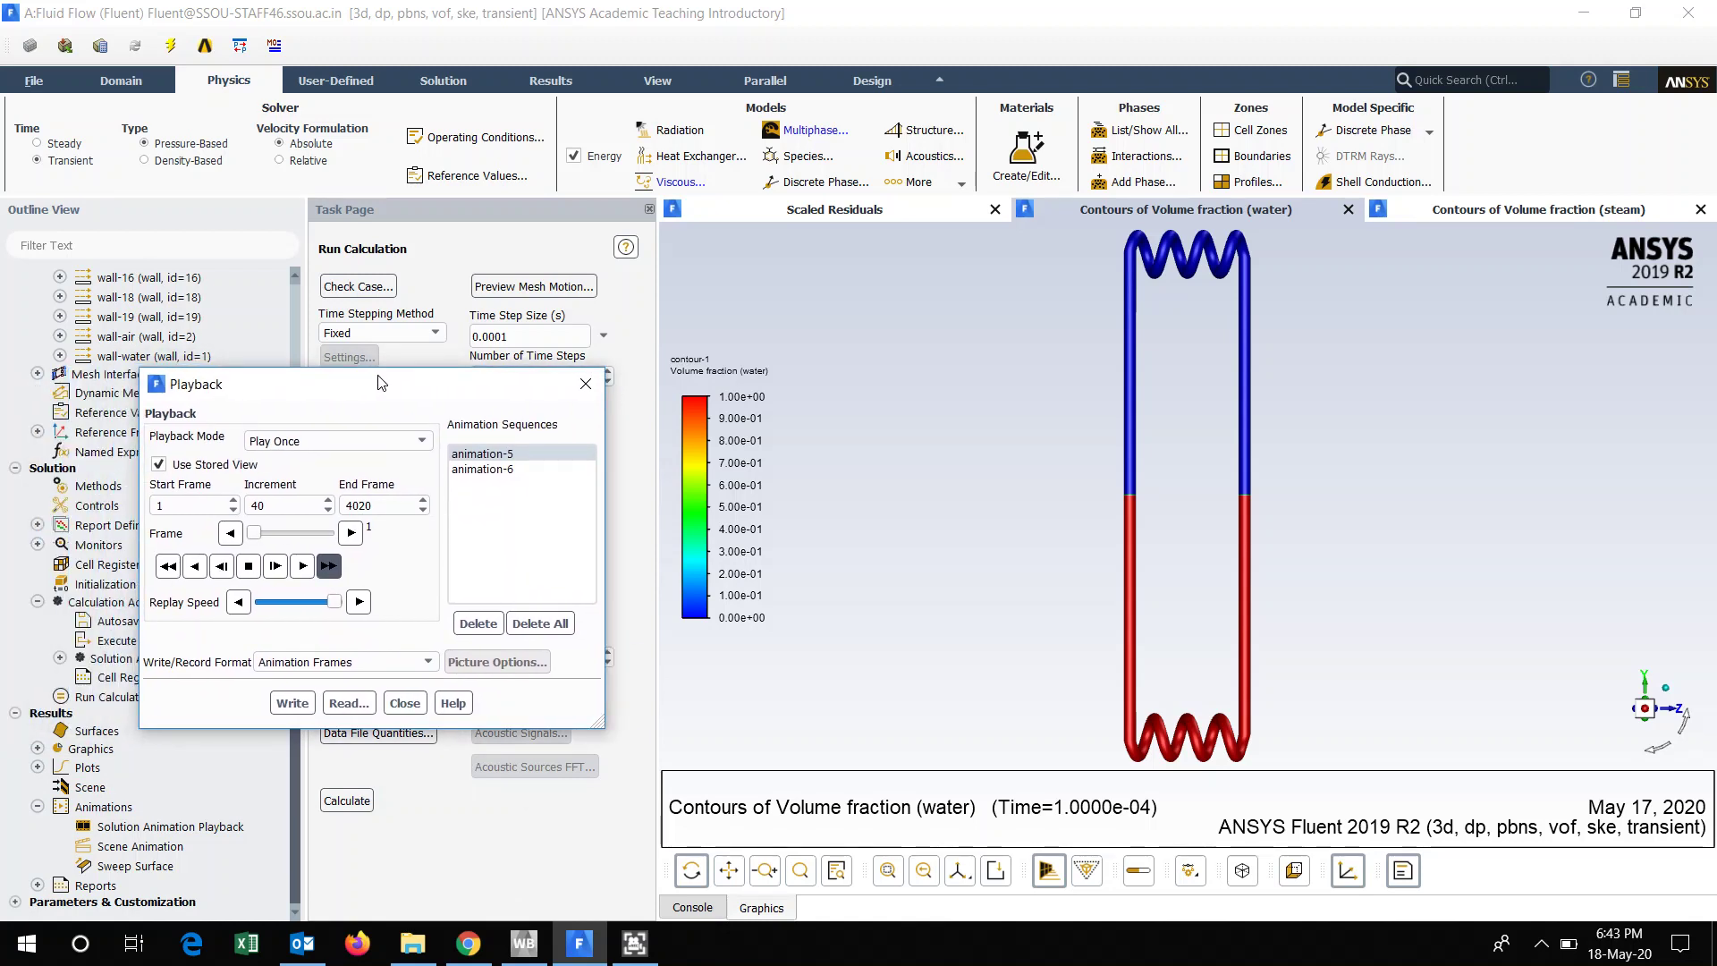
pyautogui.click(583, 386)
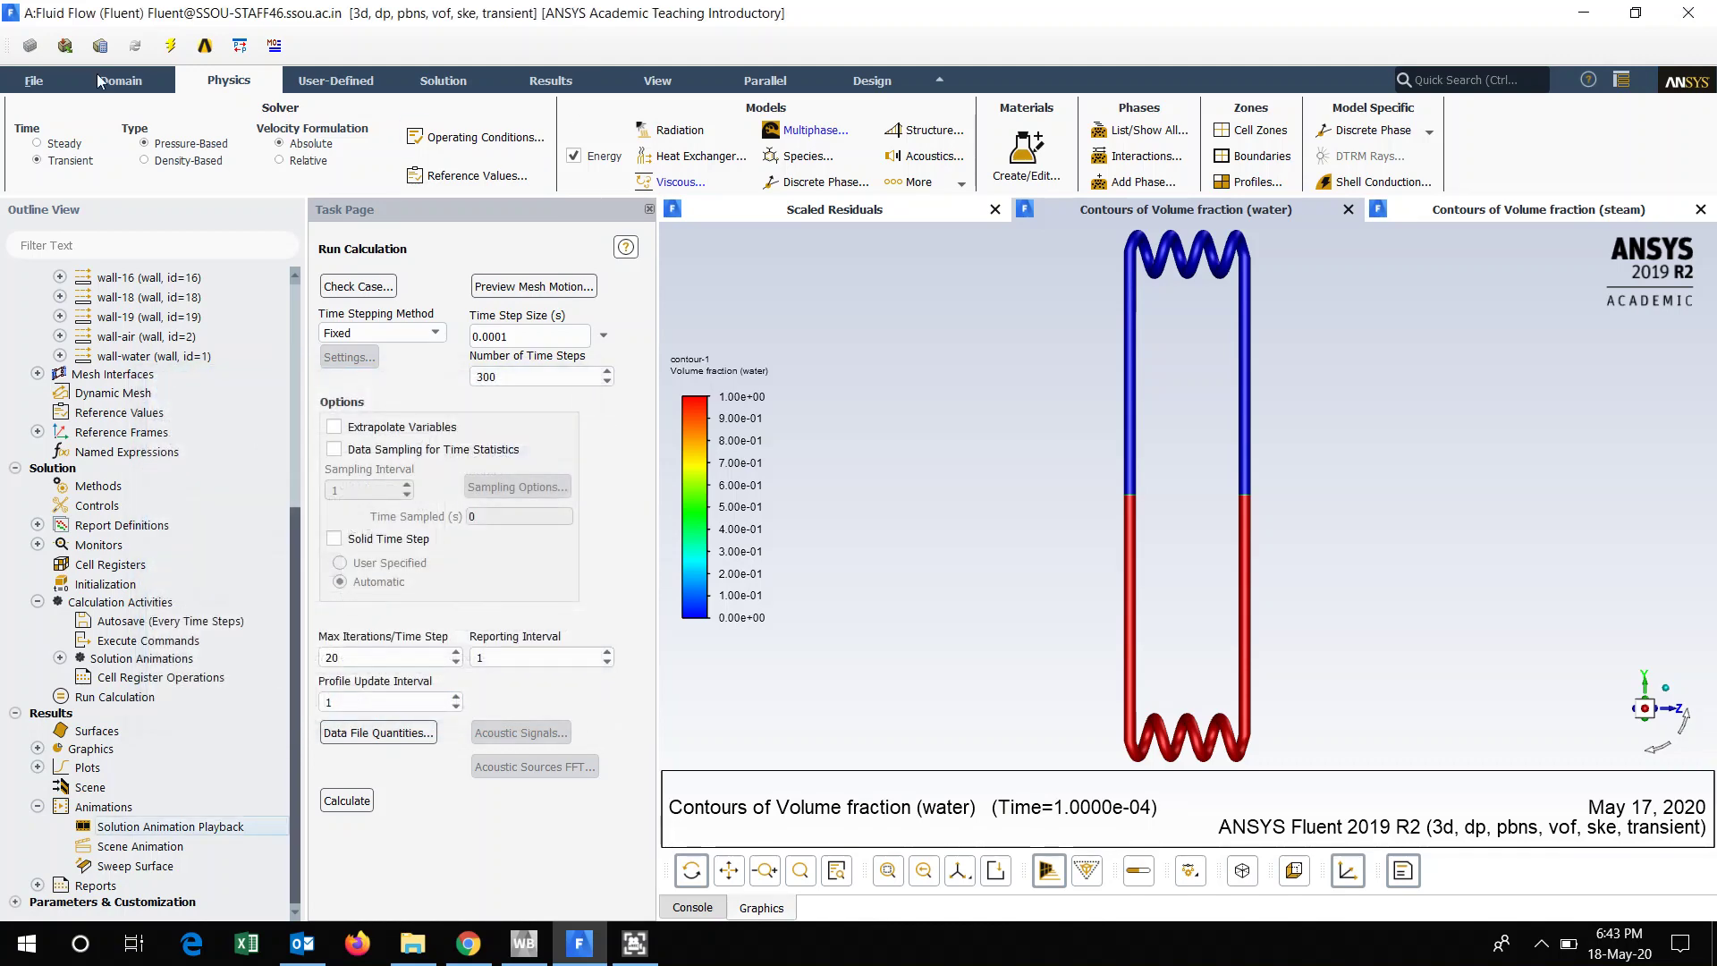
# Review the phase list and the evaporation-condensation mass transfer settings in the phase interactions, closing the interaction dialogs when done.
pyautogui.click(1137, 132)
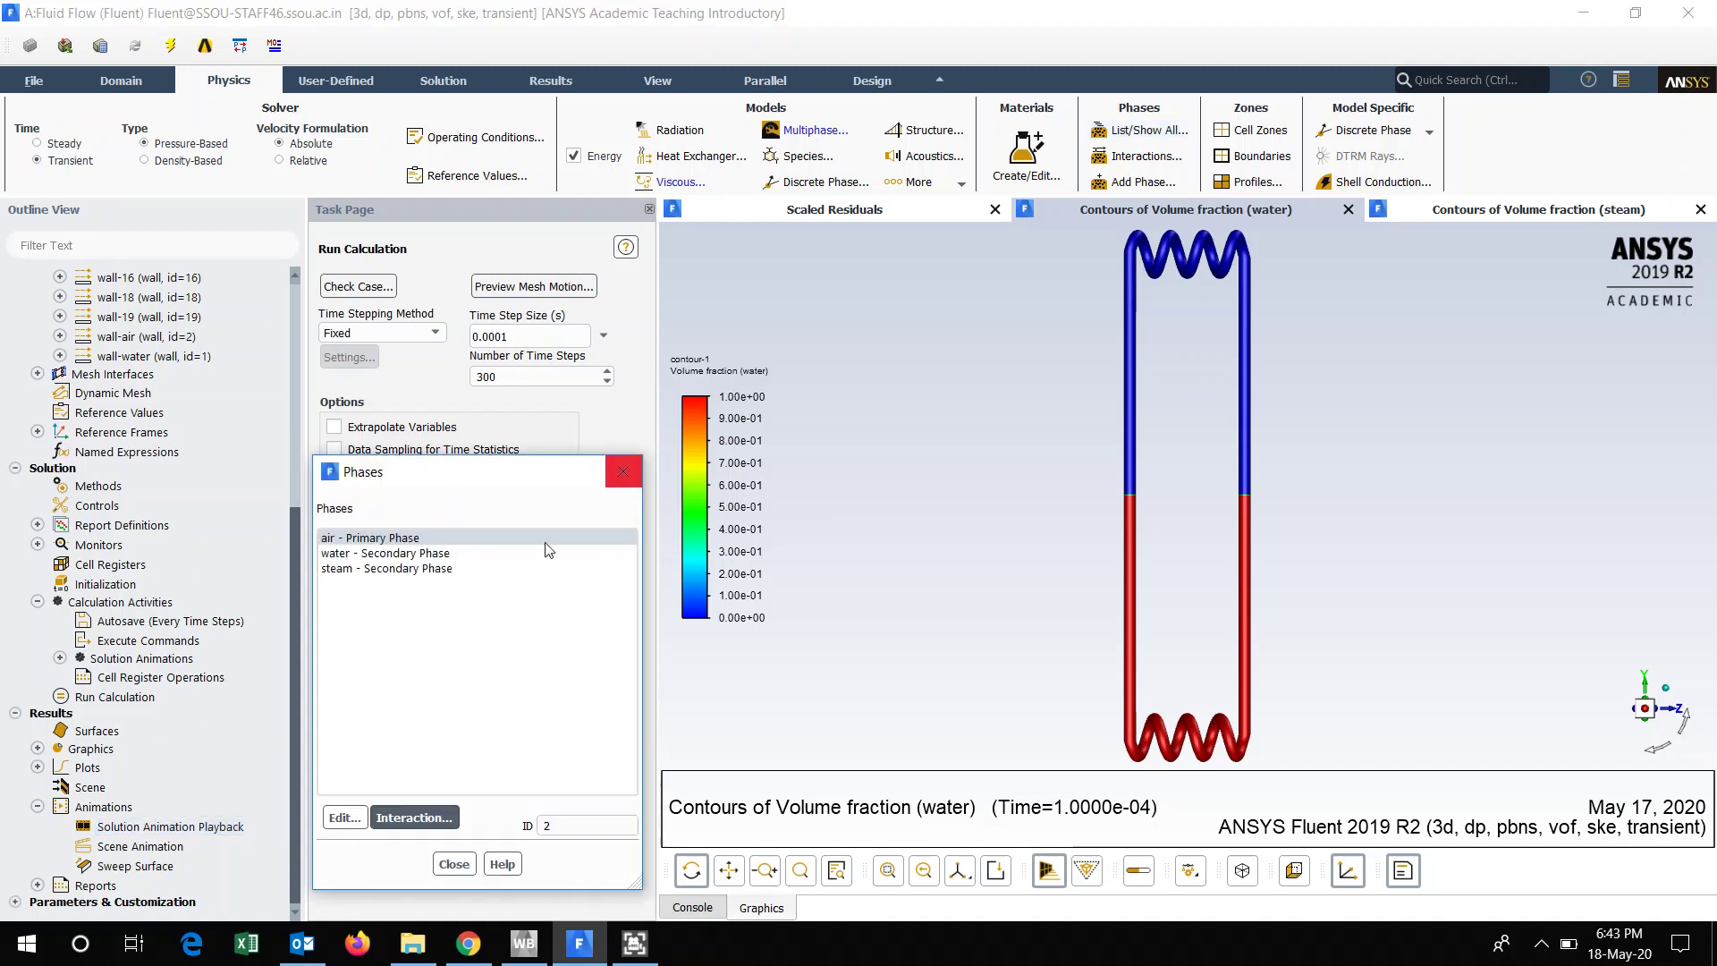
pyautogui.click(426, 827)
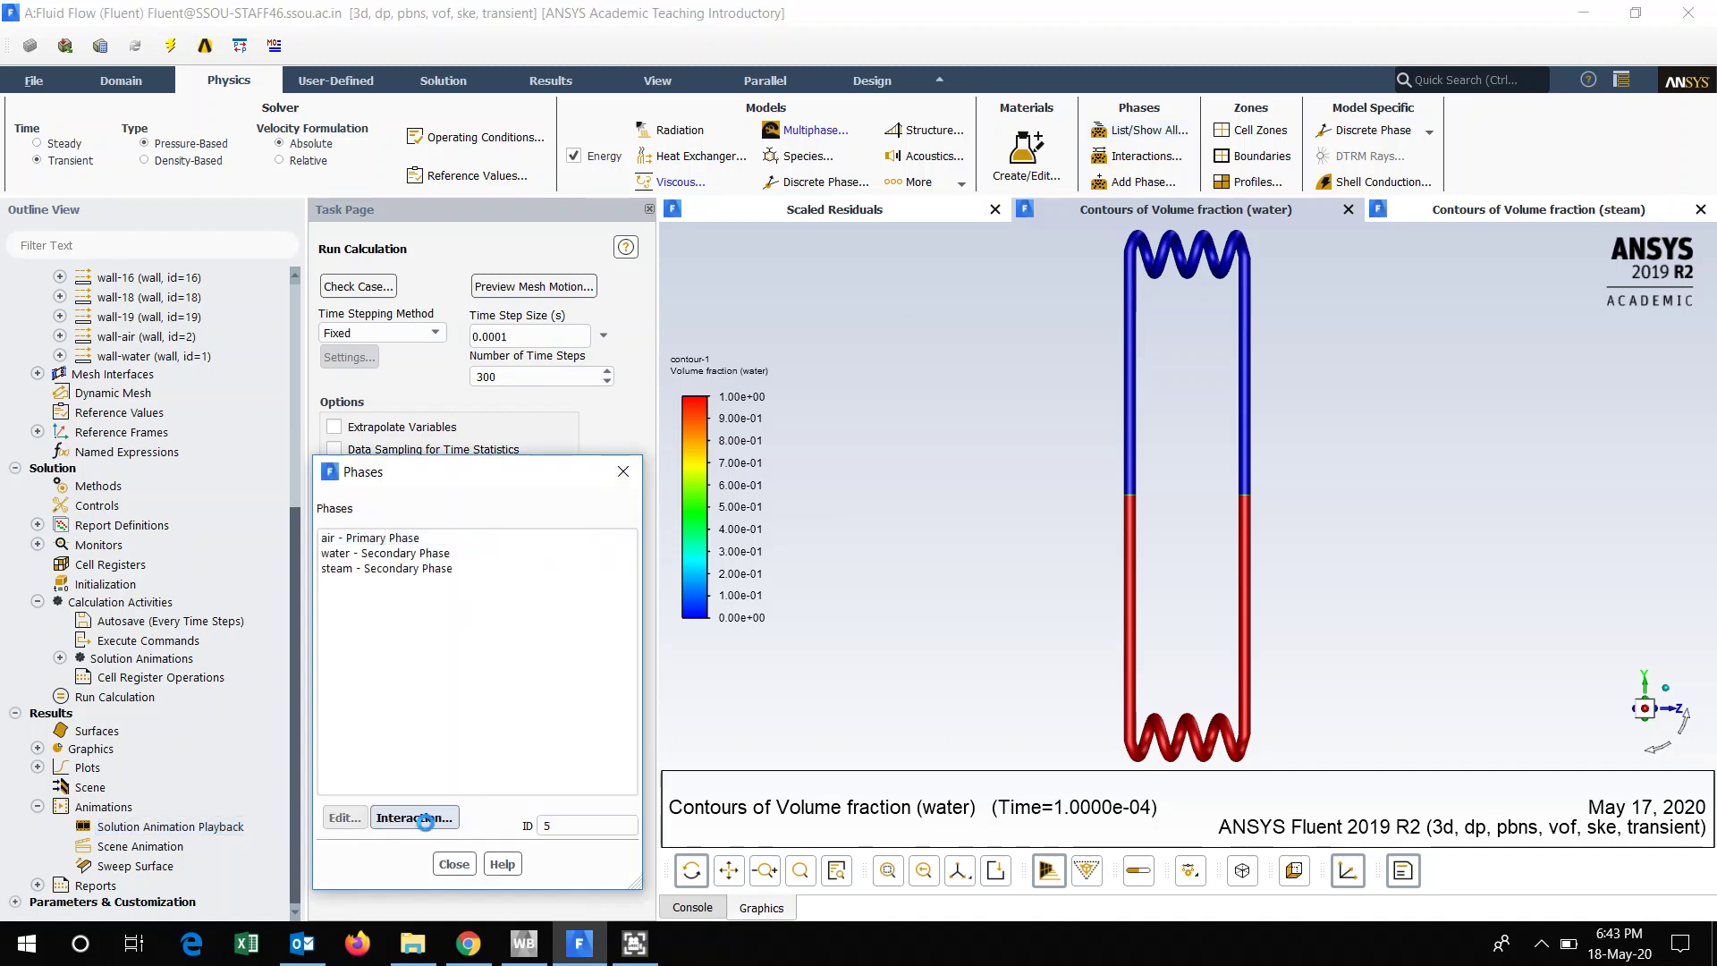
pyautogui.click(871, 630)
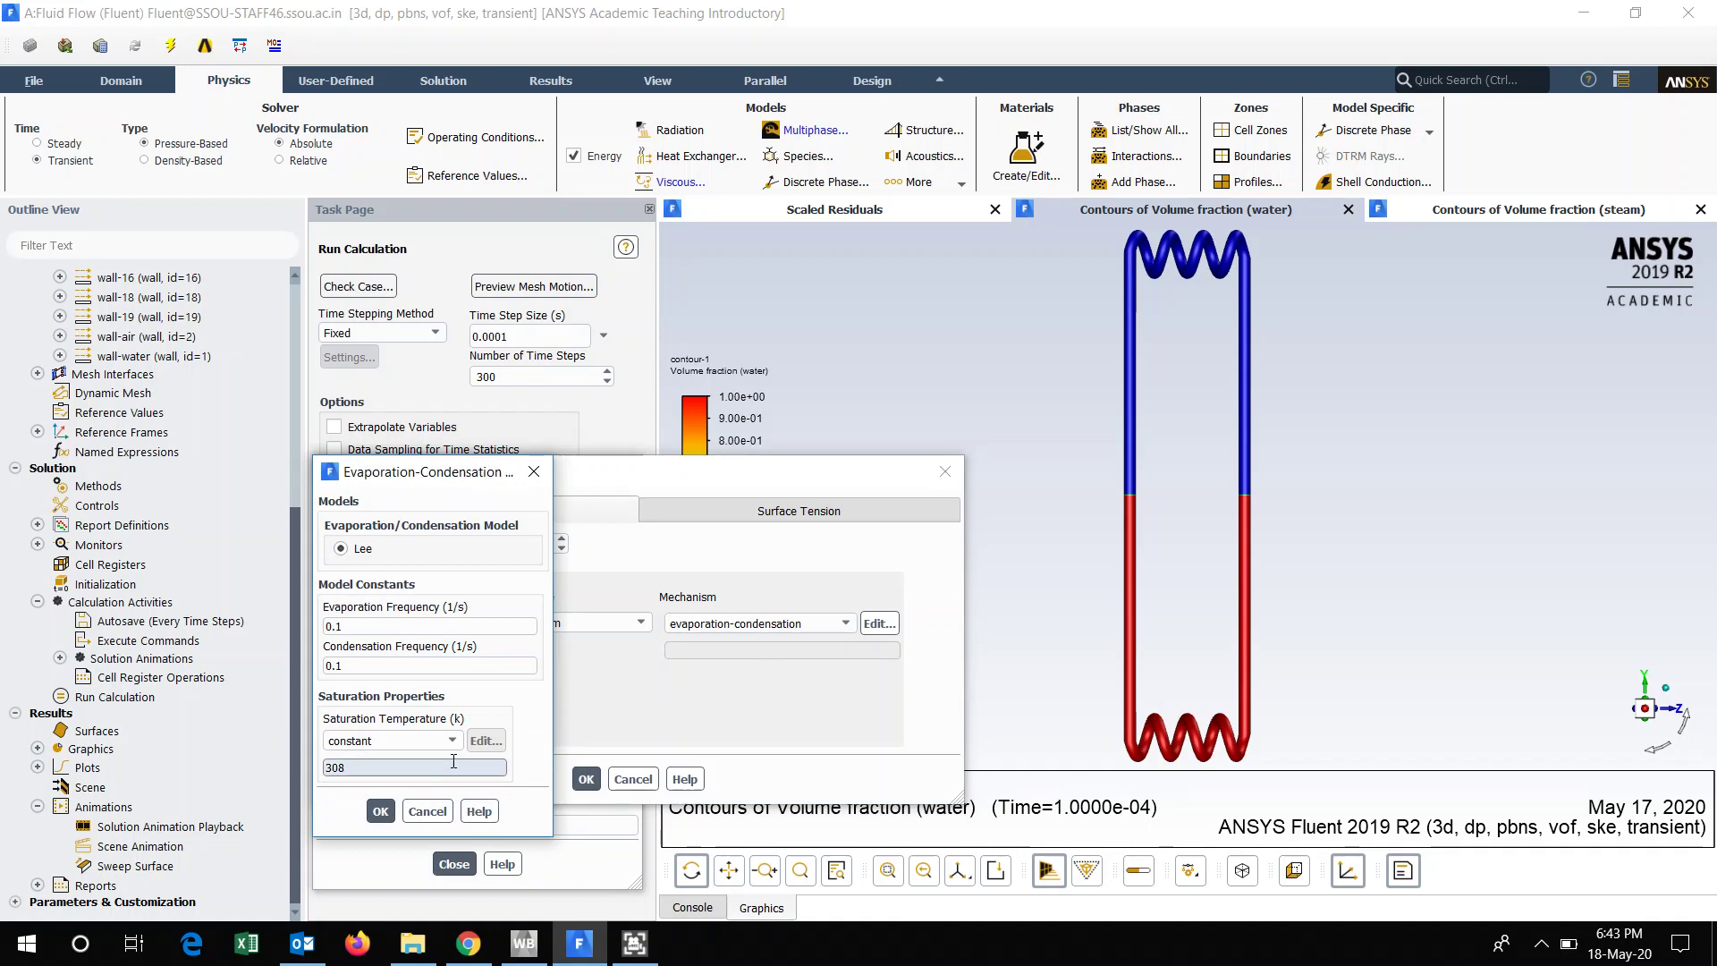
pyautogui.click(381, 812)
pyautogui.click(945, 472)
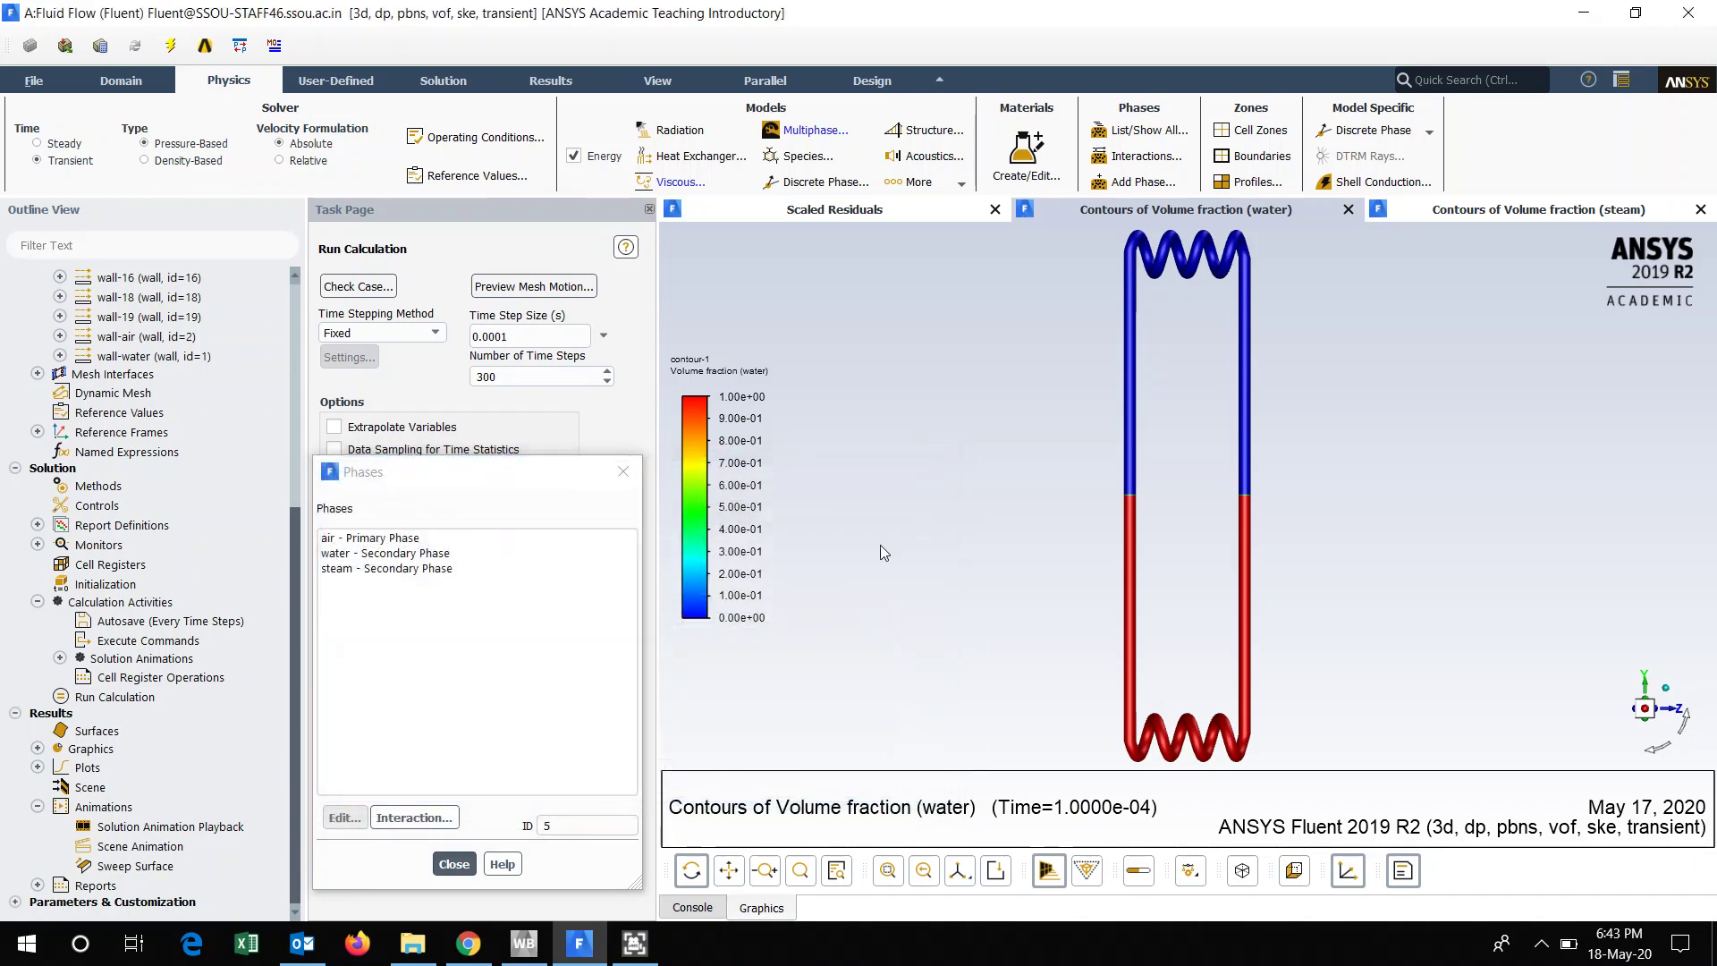
# Close the phase list and play the solution animation animation-5 of the water volume fraction.
pyautogui.click(624, 474)
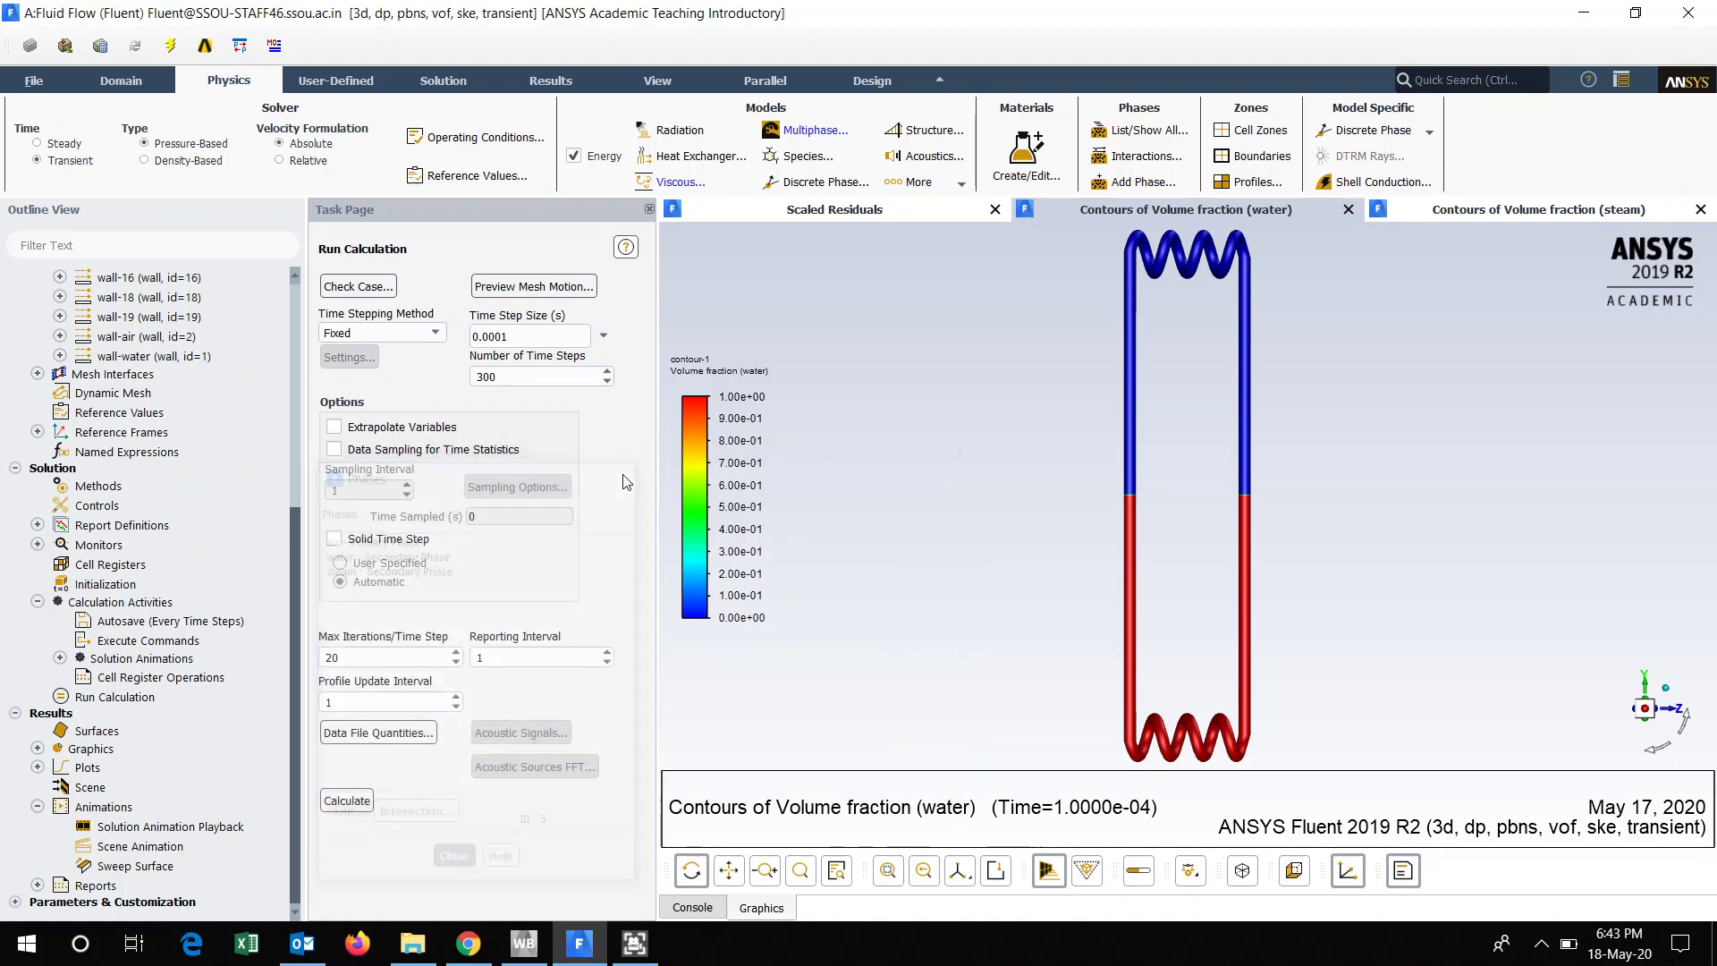
pyautogui.doubleClick(218, 824)
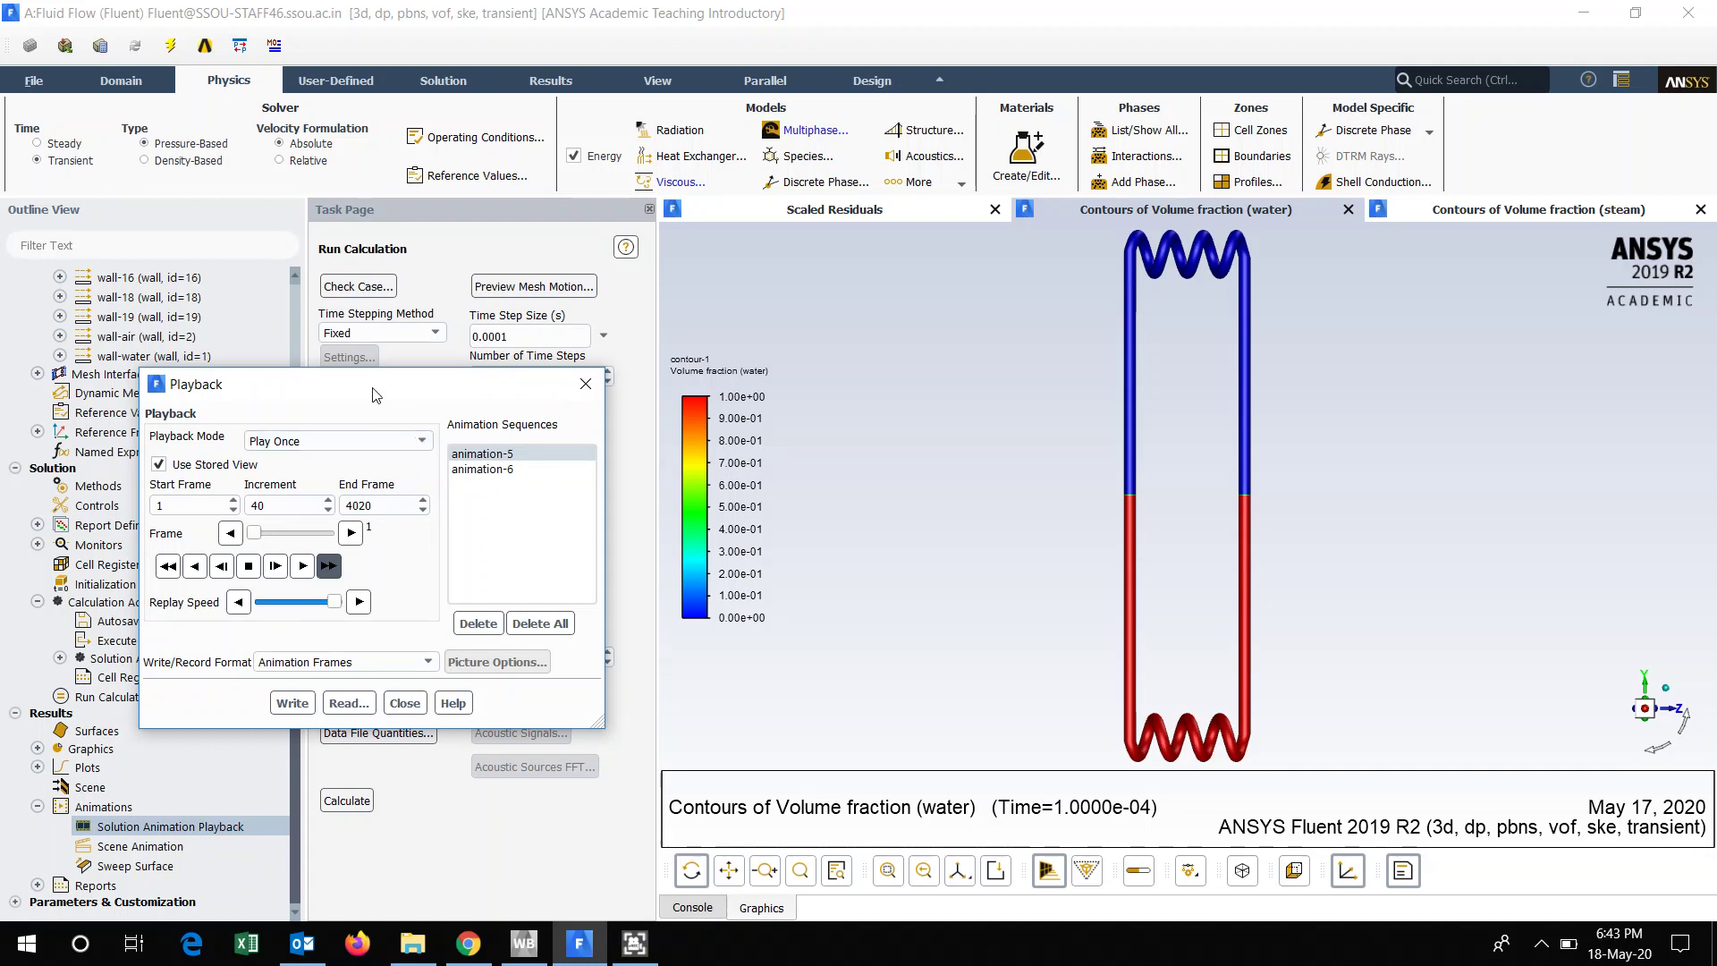
pyautogui.moveTo(376, 394); pyautogui.dragTo(241, 396)
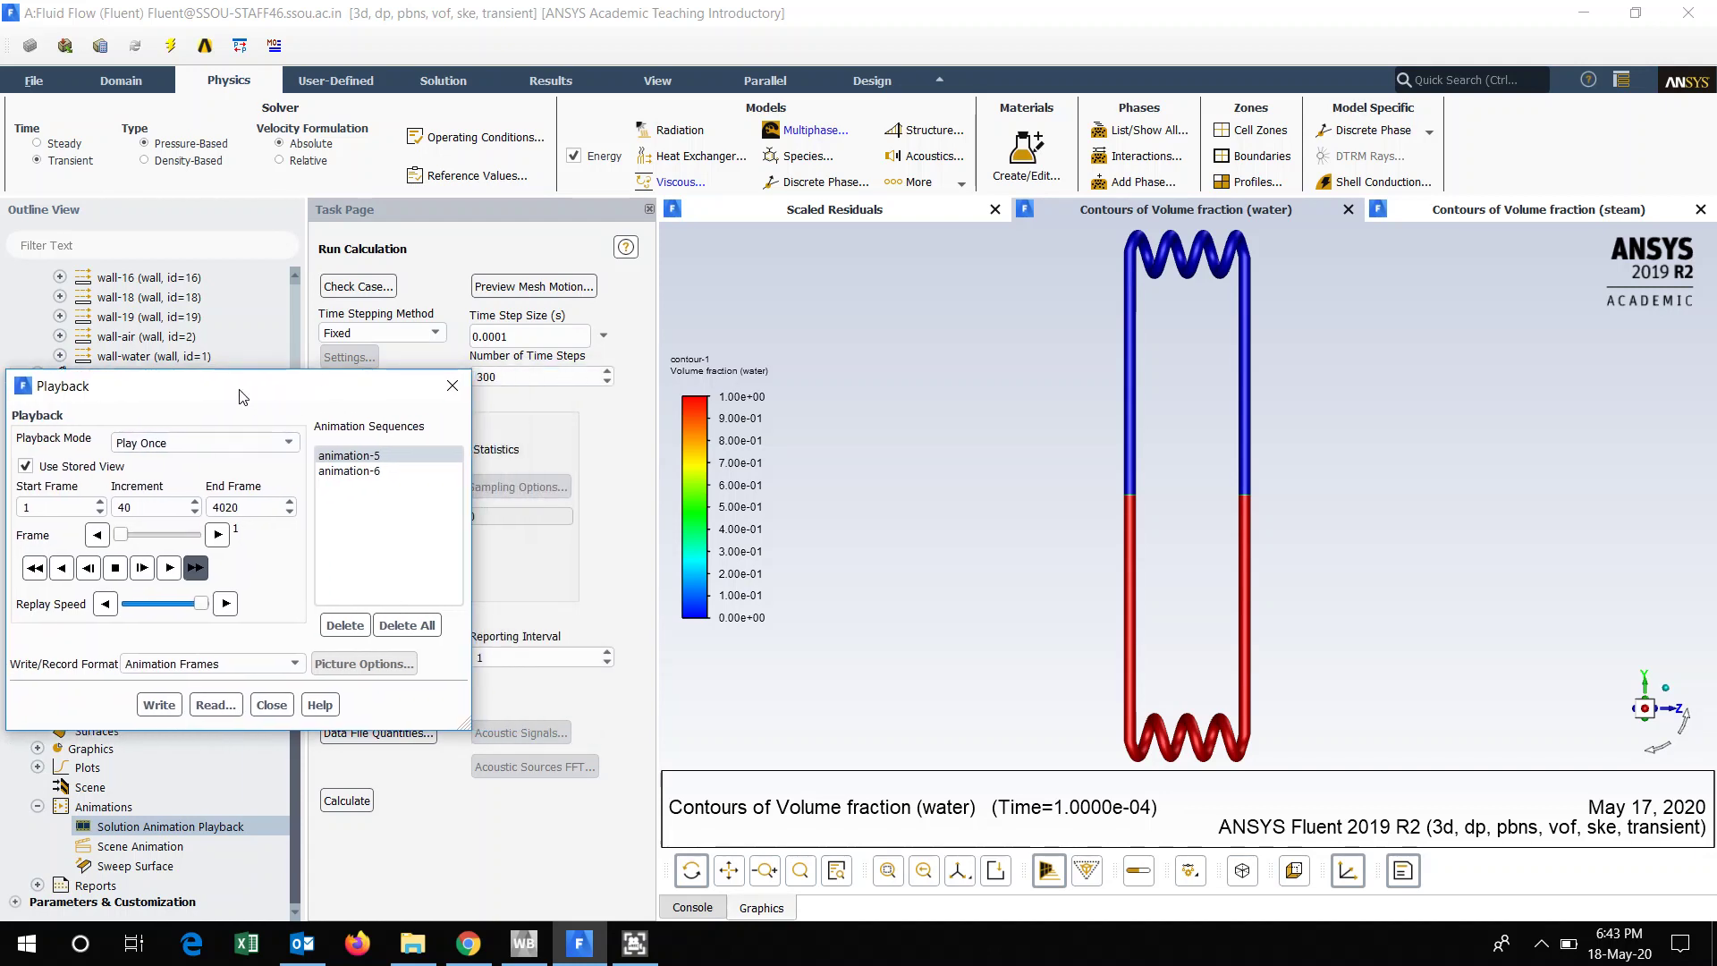
pyautogui.click(196, 568)
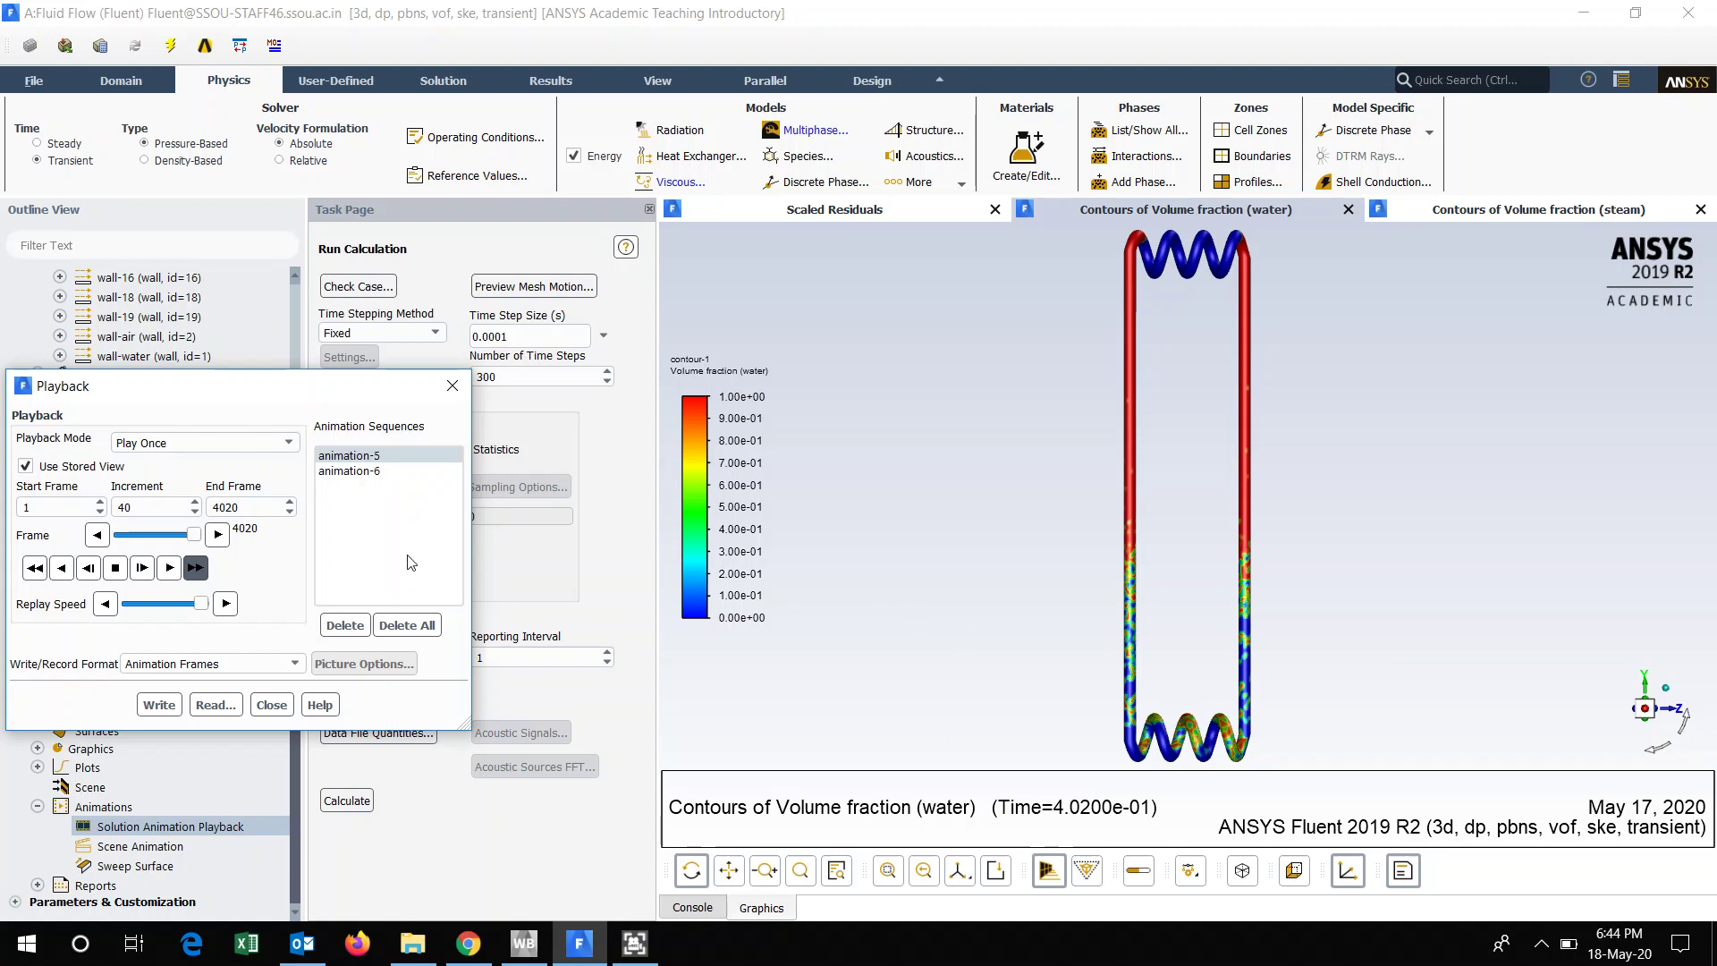
# Play the solution animation animation-6 of the steam volume fraction and close the playback dialog.
pyautogui.click(349, 471)
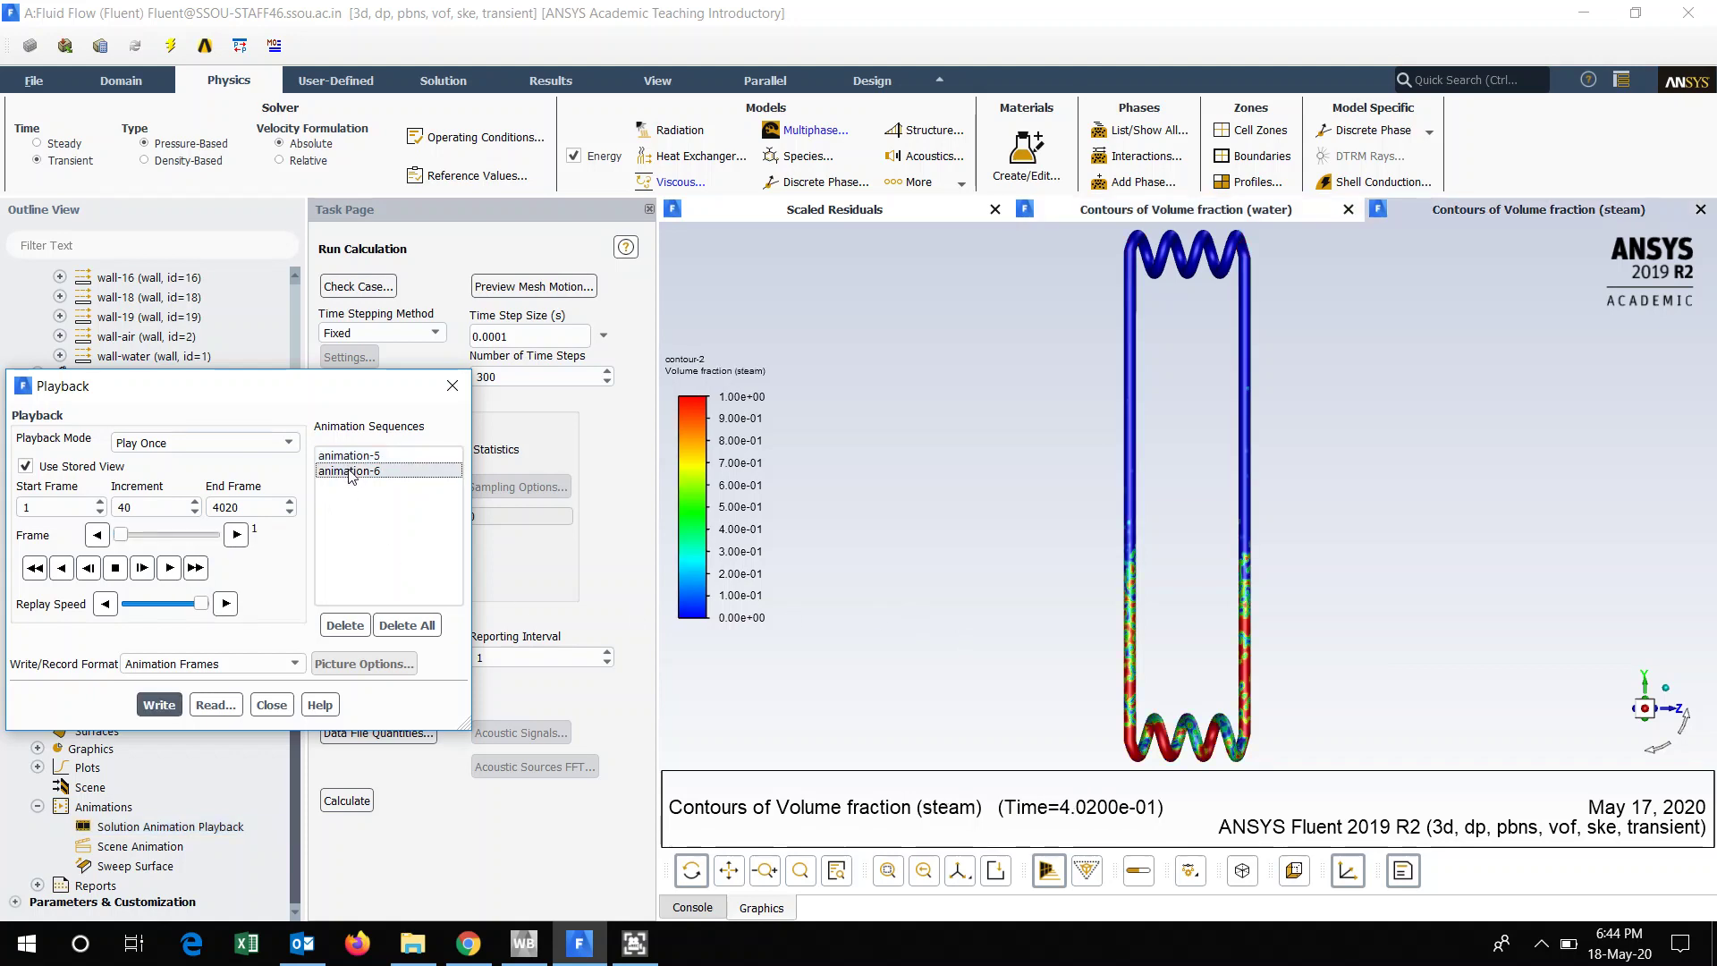
pyautogui.click(196, 567)
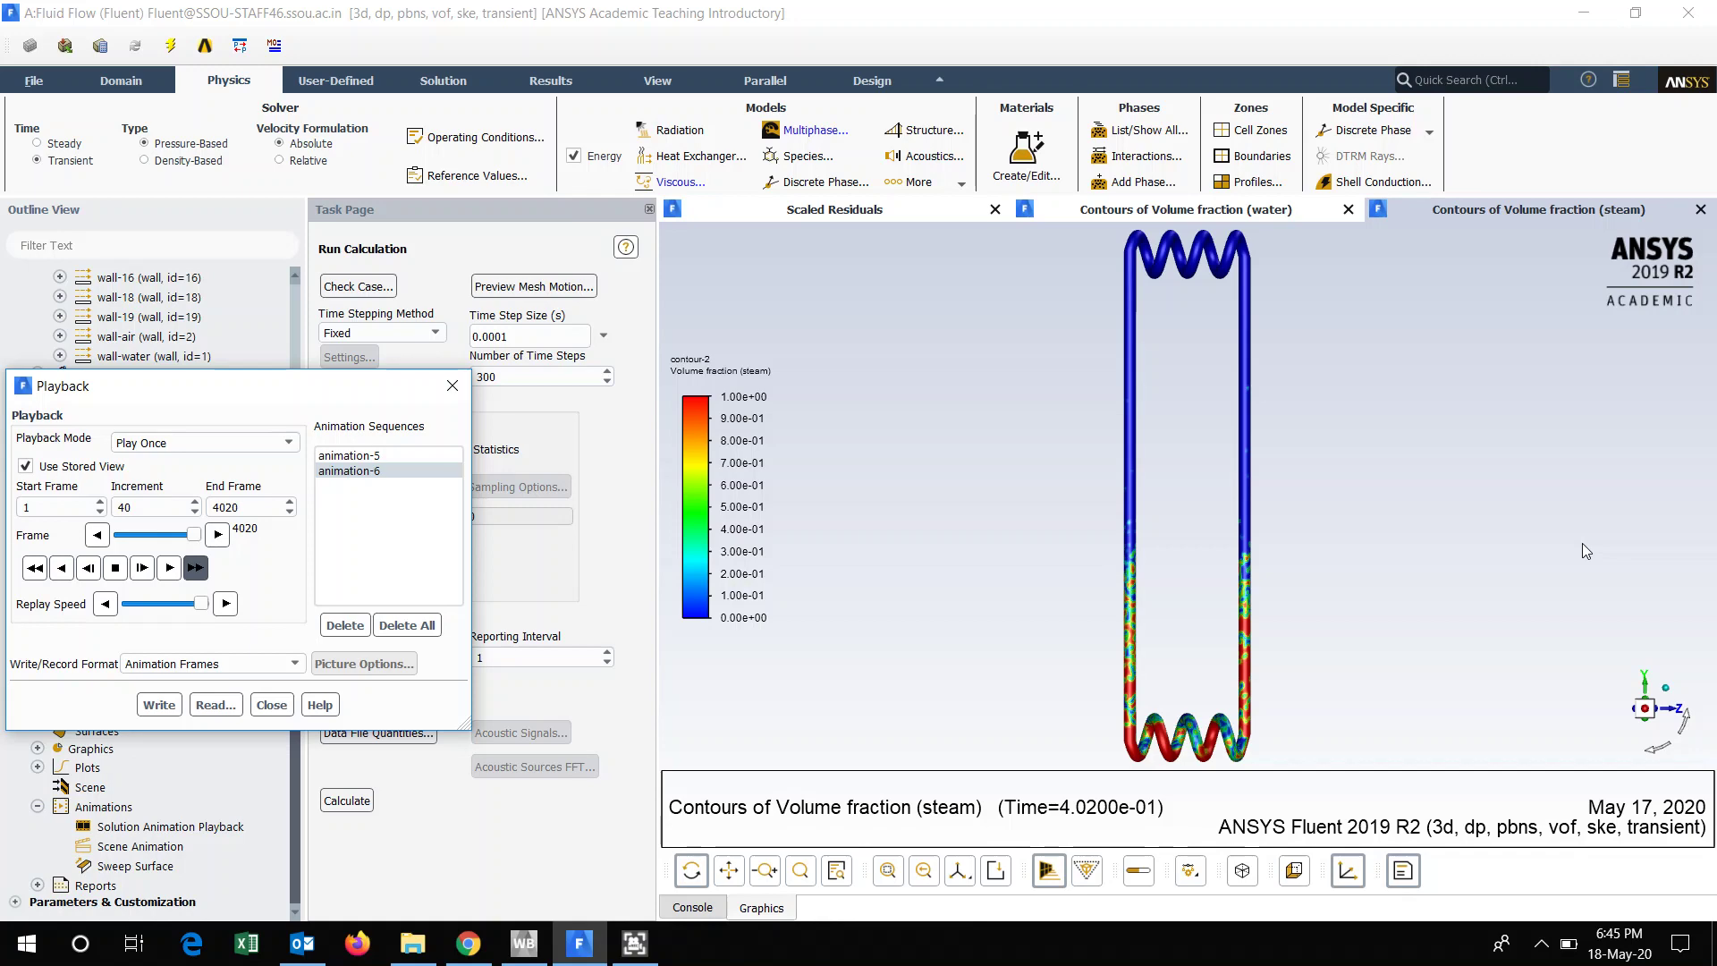
pyautogui.click(451, 387)
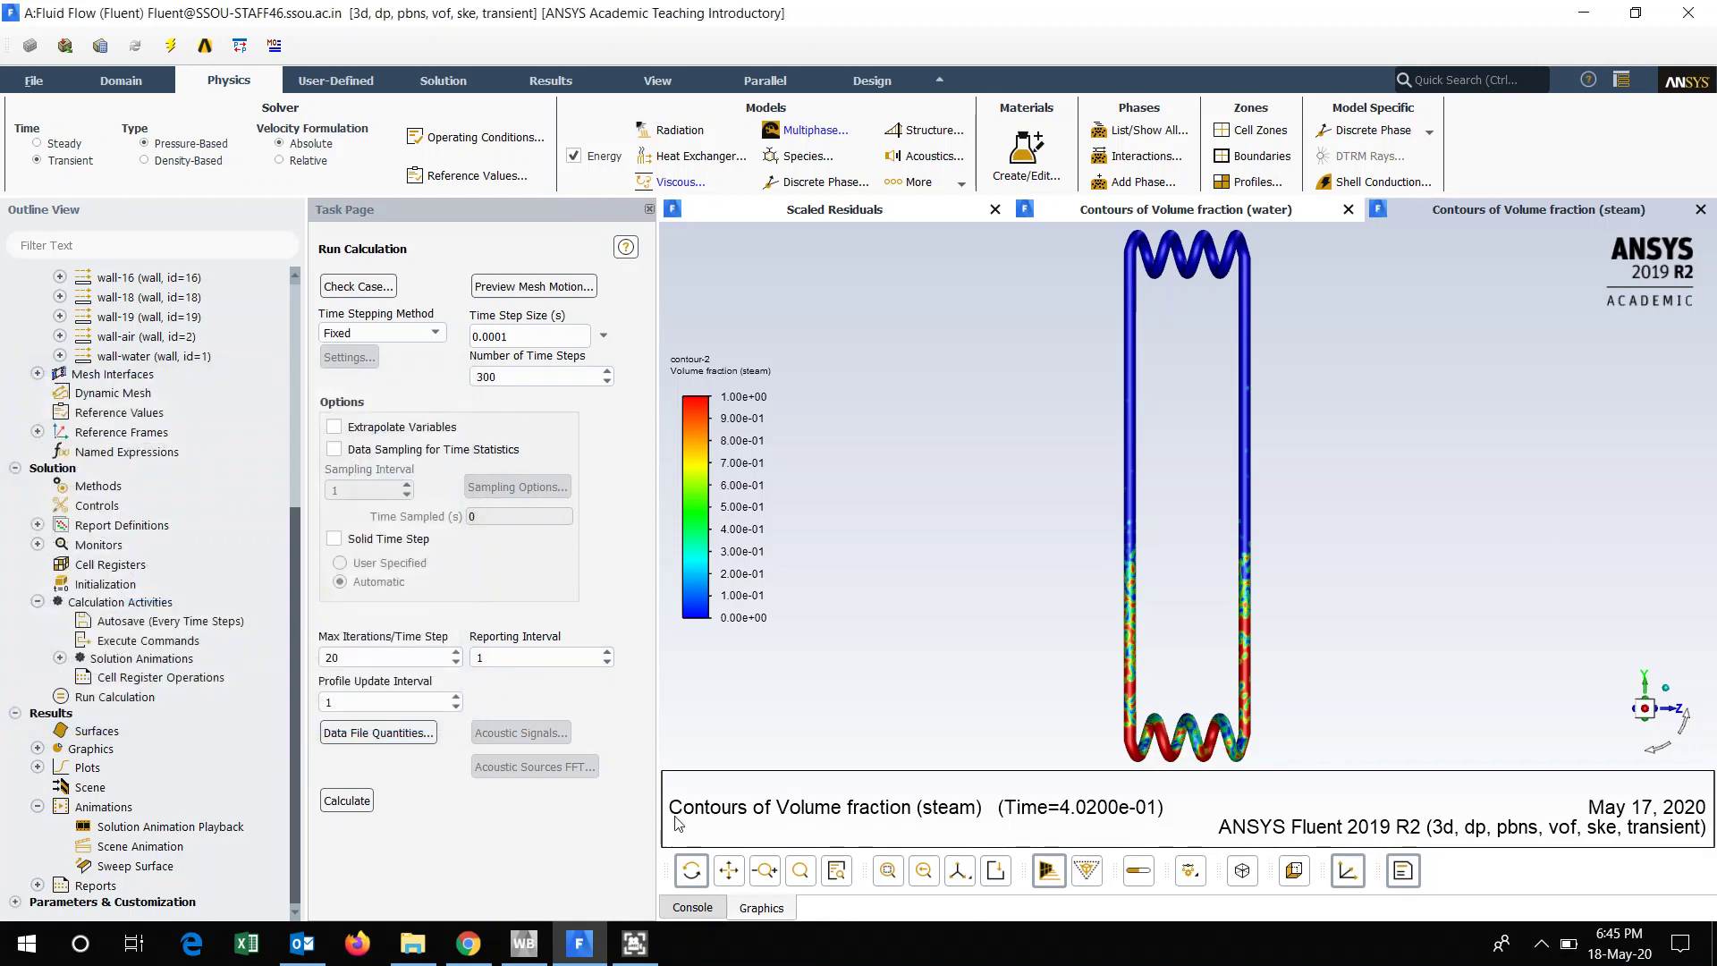
# Check the Global Courant Number in the console's calculation log and return to the contour graphics.
pyautogui.click(712, 905)
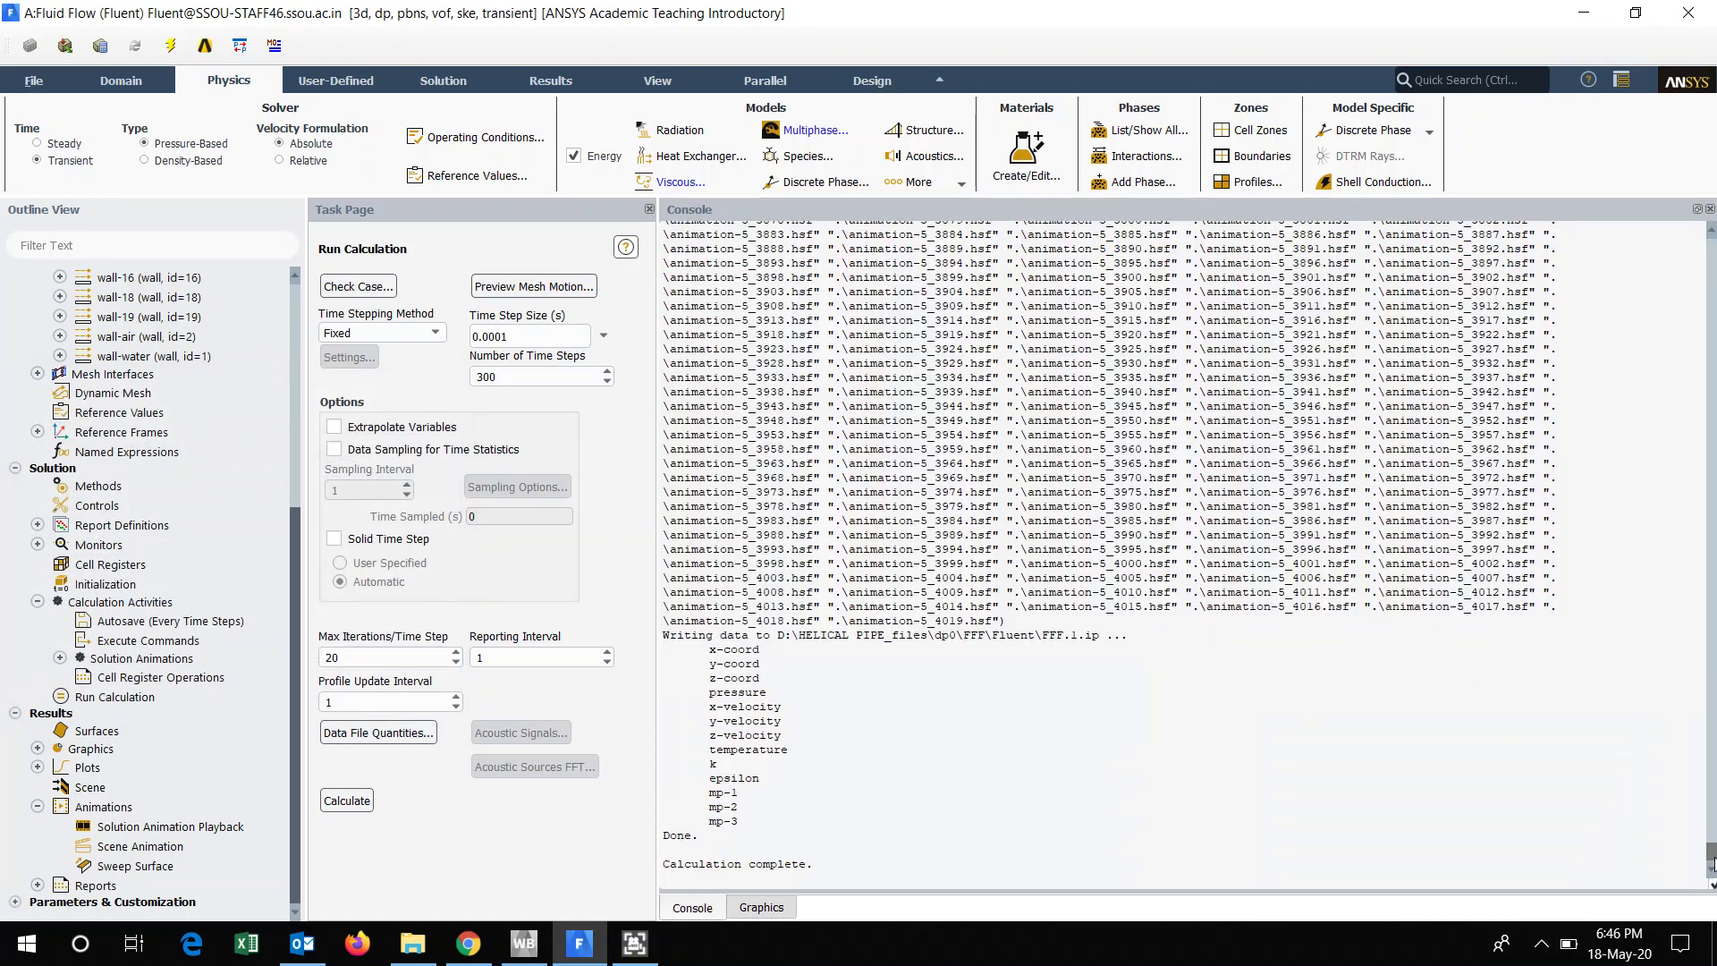
pyautogui.moveTo(1712, 858); pyautogui.dragTo(1712, 827)
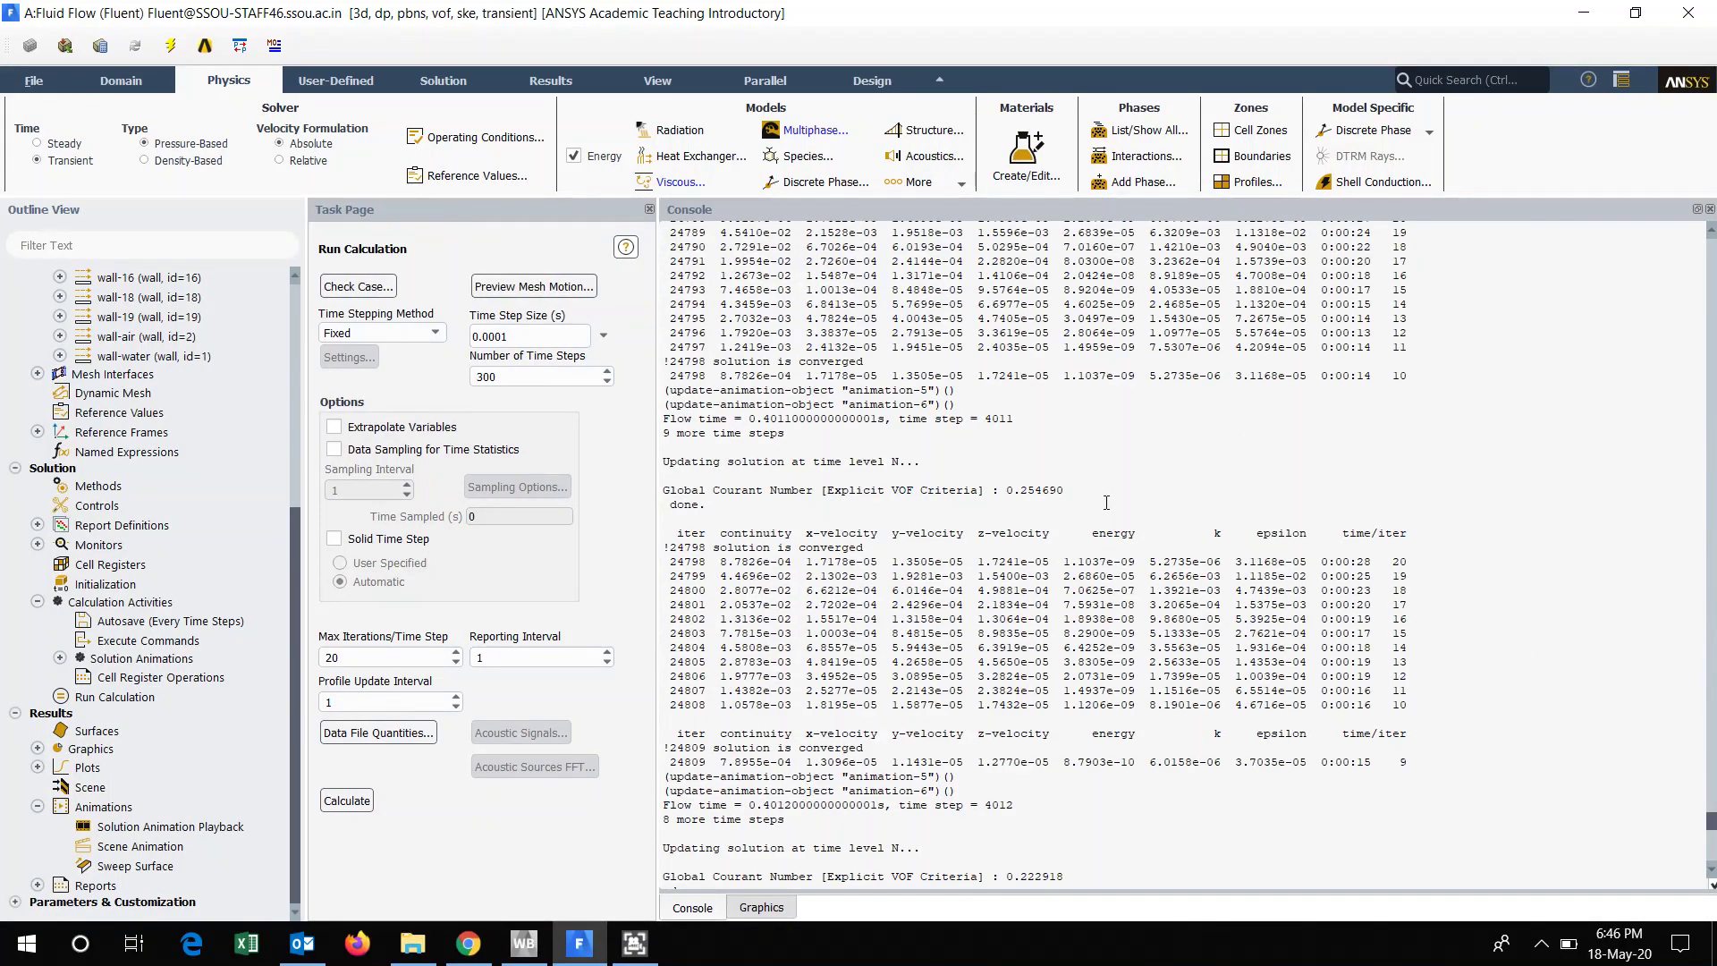
pyautogui.moveTo(945, 506); pyautogui.dragTo(978, 490)
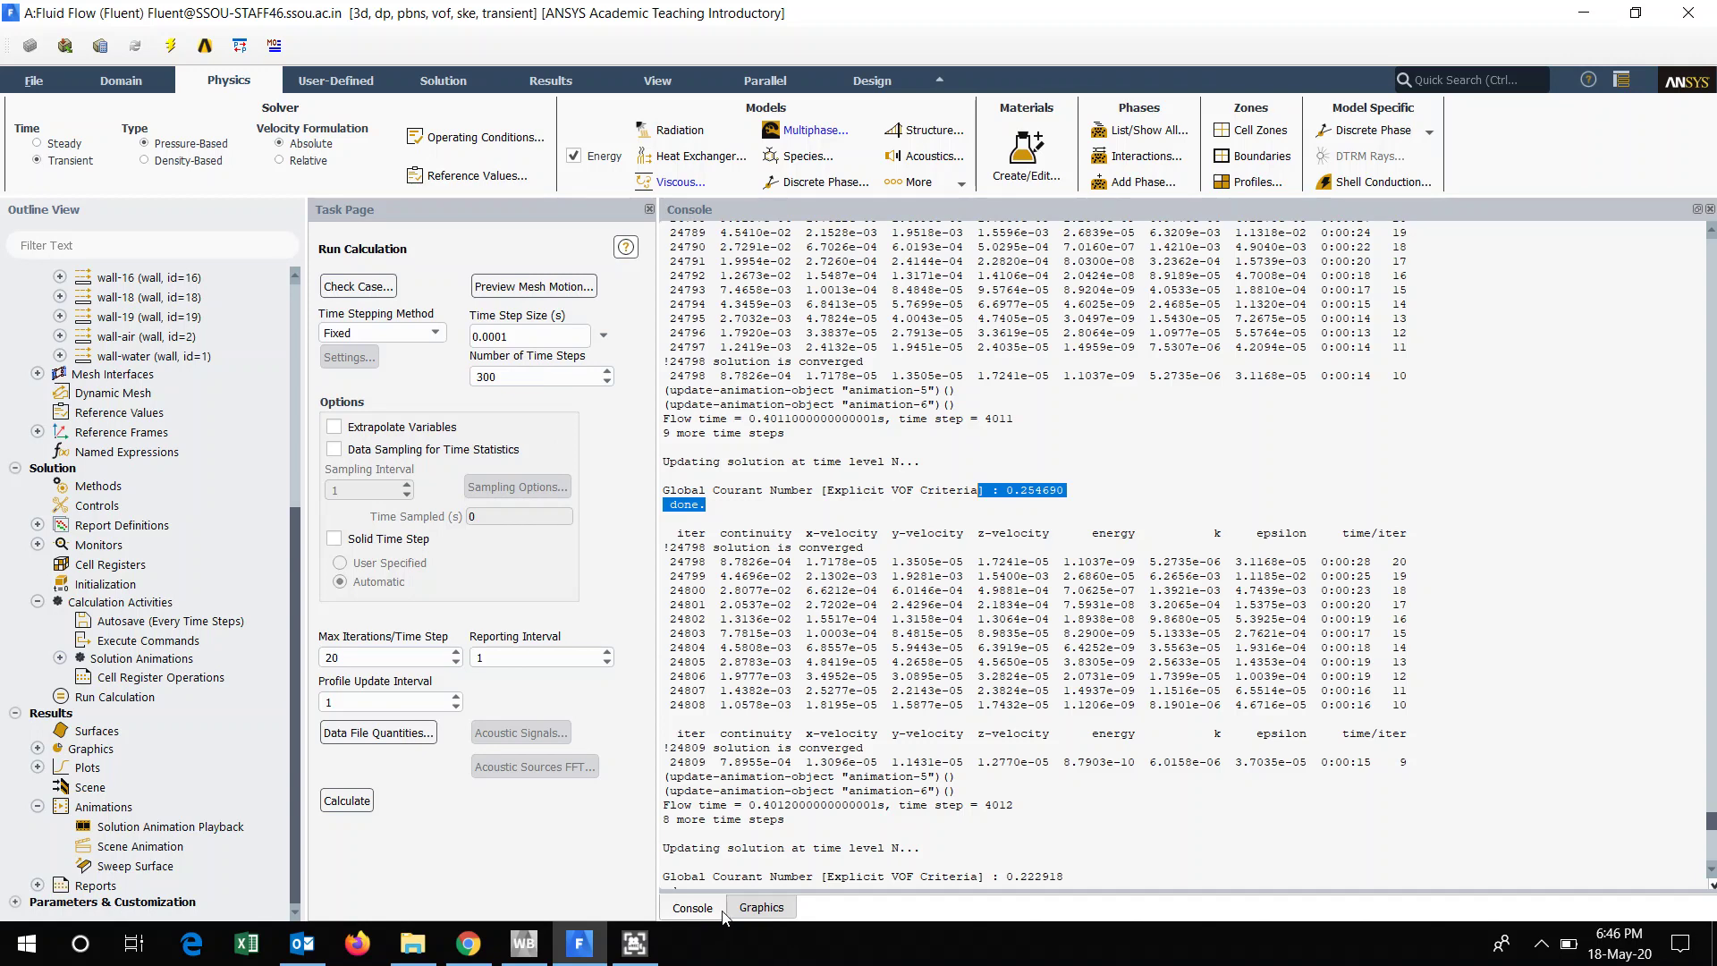
pyautogui.click(710, 912)
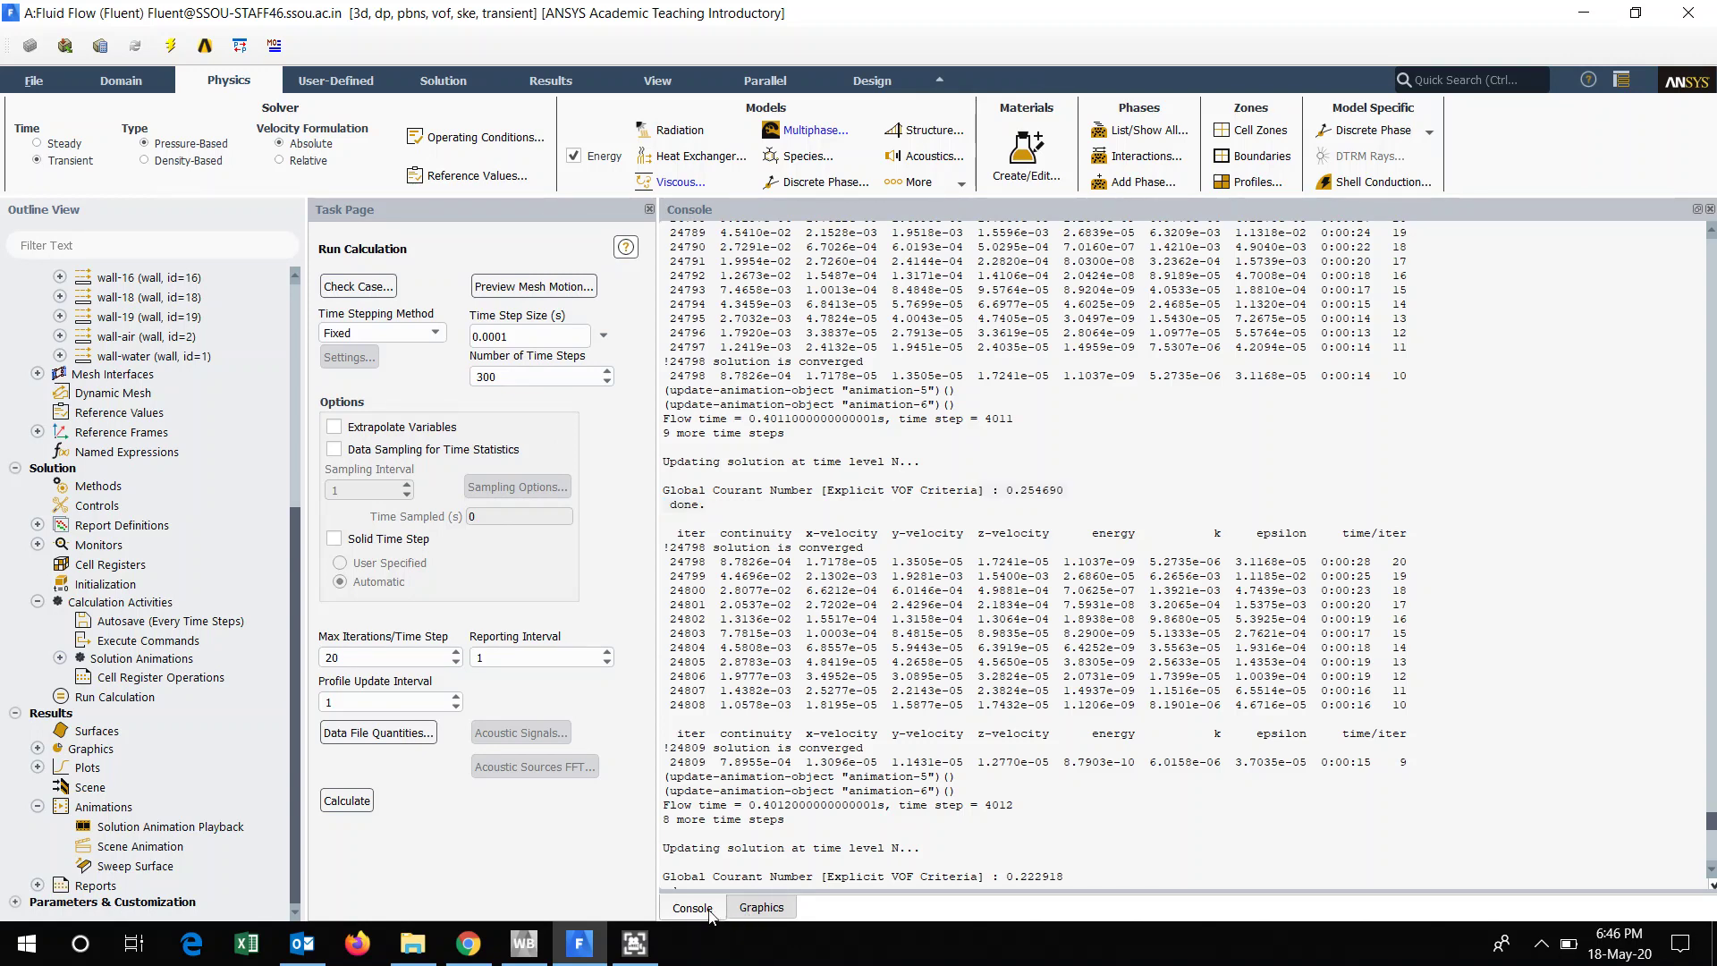
pyautogui.click(751, 914)
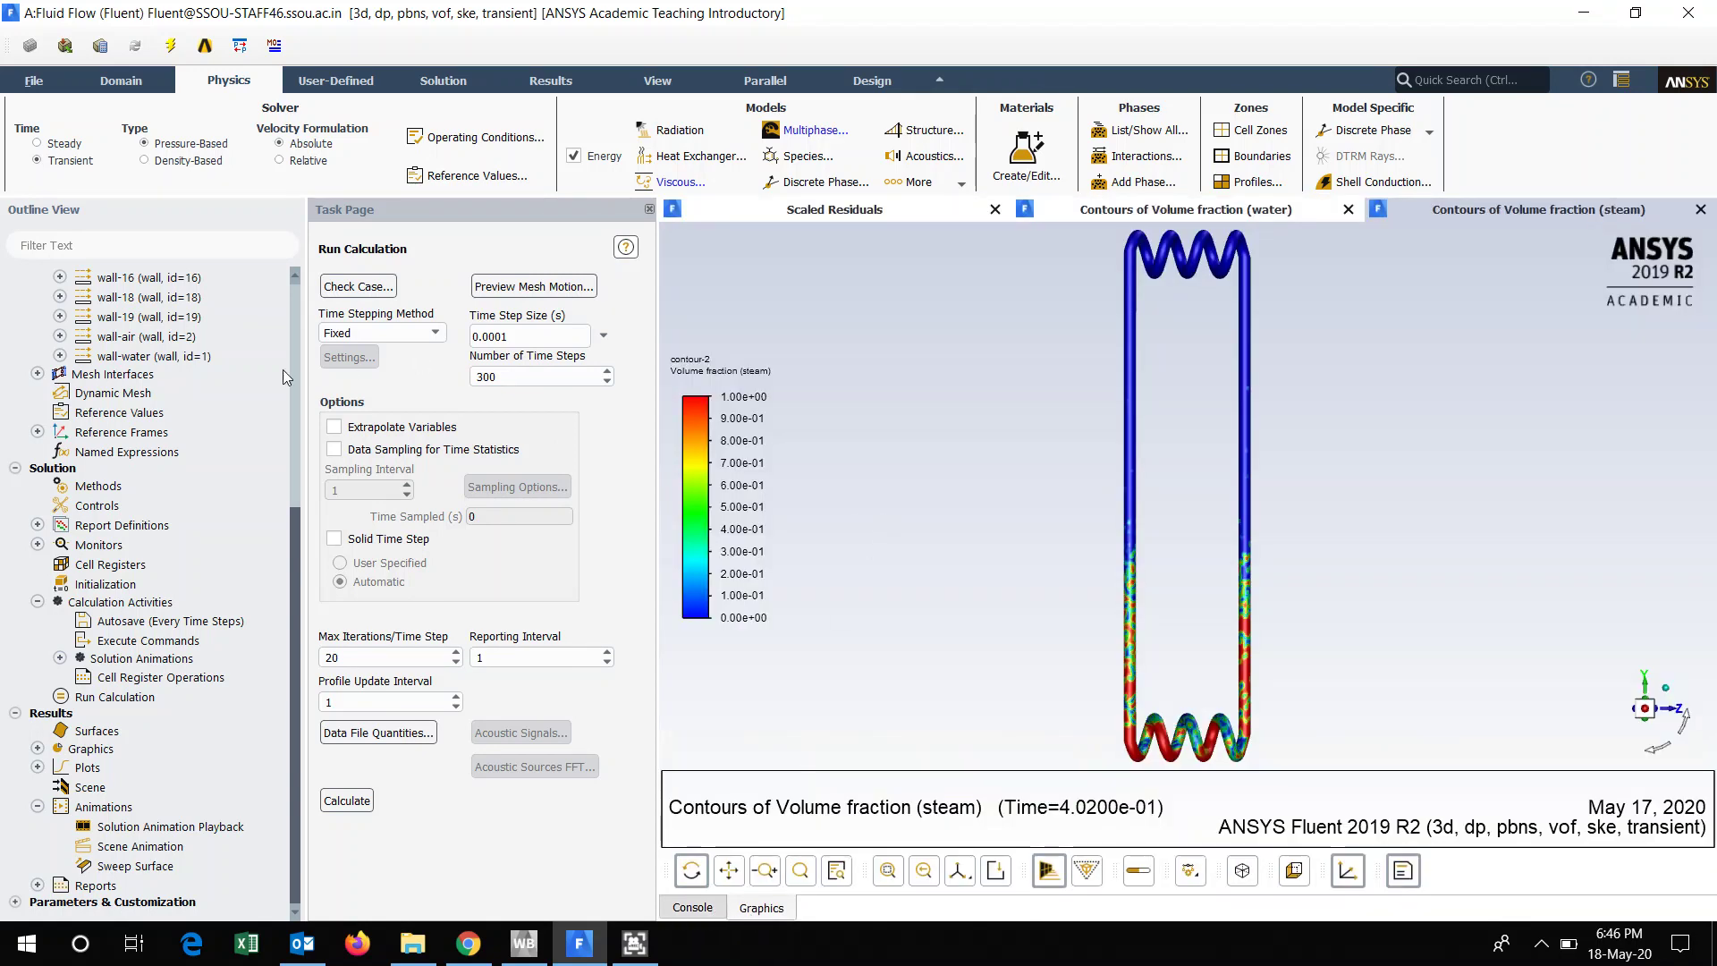
# Set the operating pressure to 40 Pa in the operating conditions of the cell zones.
pyautogui.moveTo(294, 530); pyautogui.dragTo(259, 284)
pyautogui.doubleClick(154, 351)
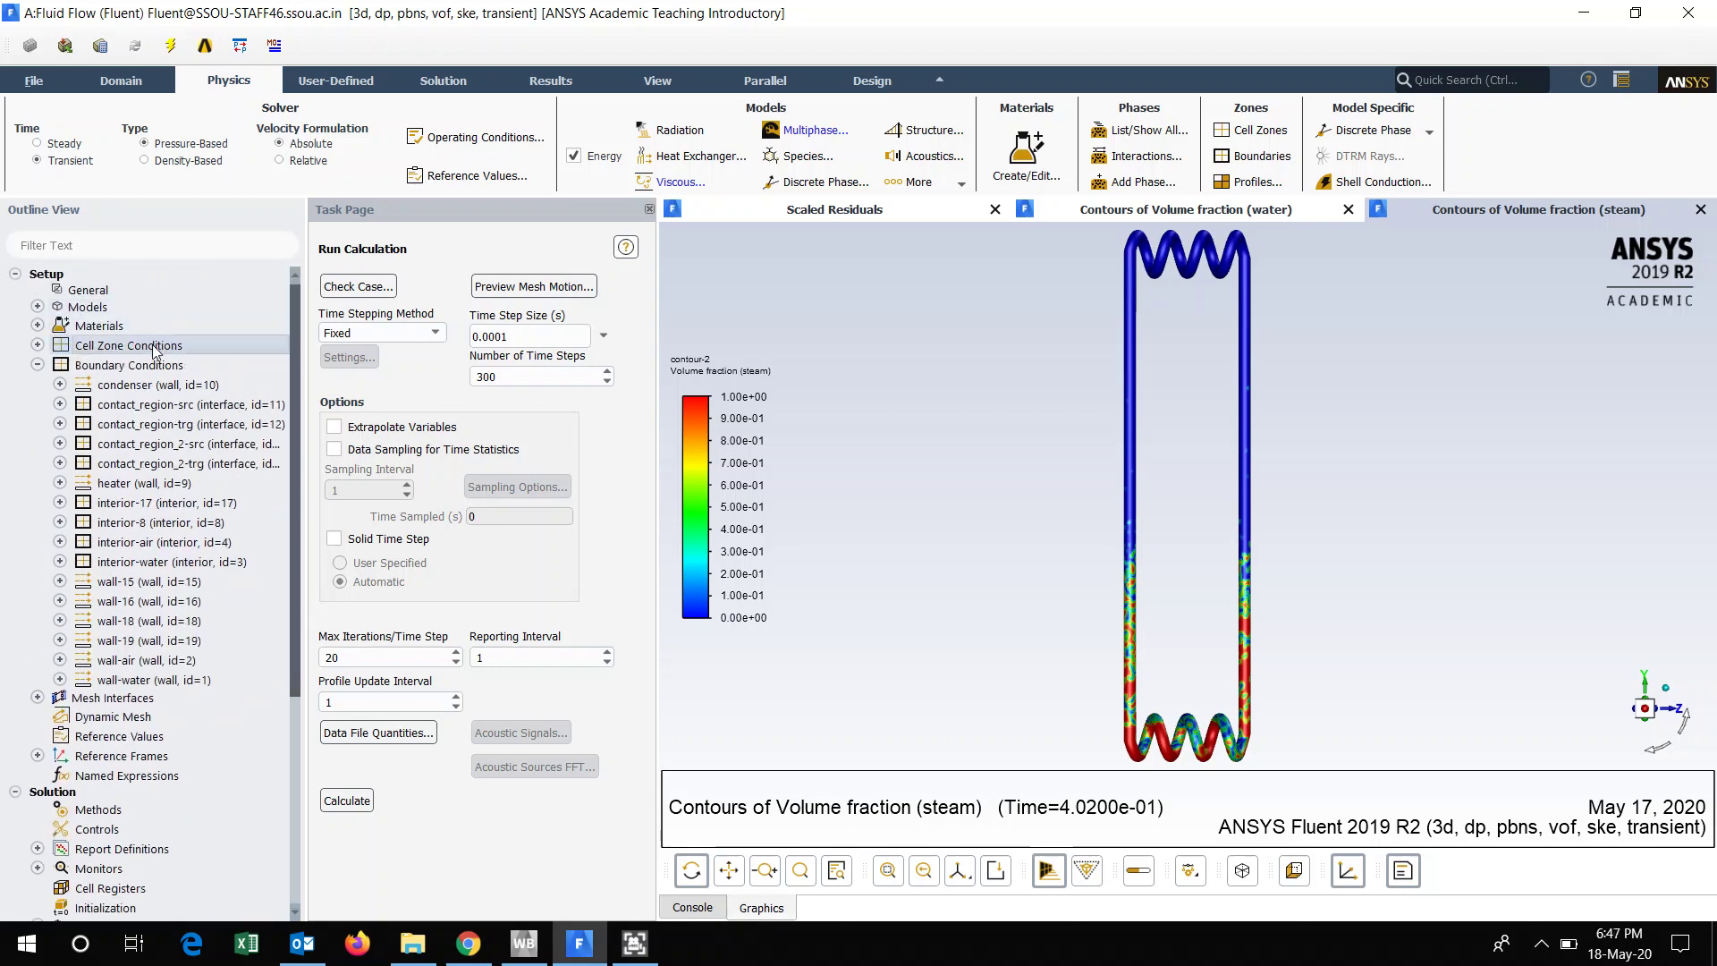
pyautogui.click(153, 348)
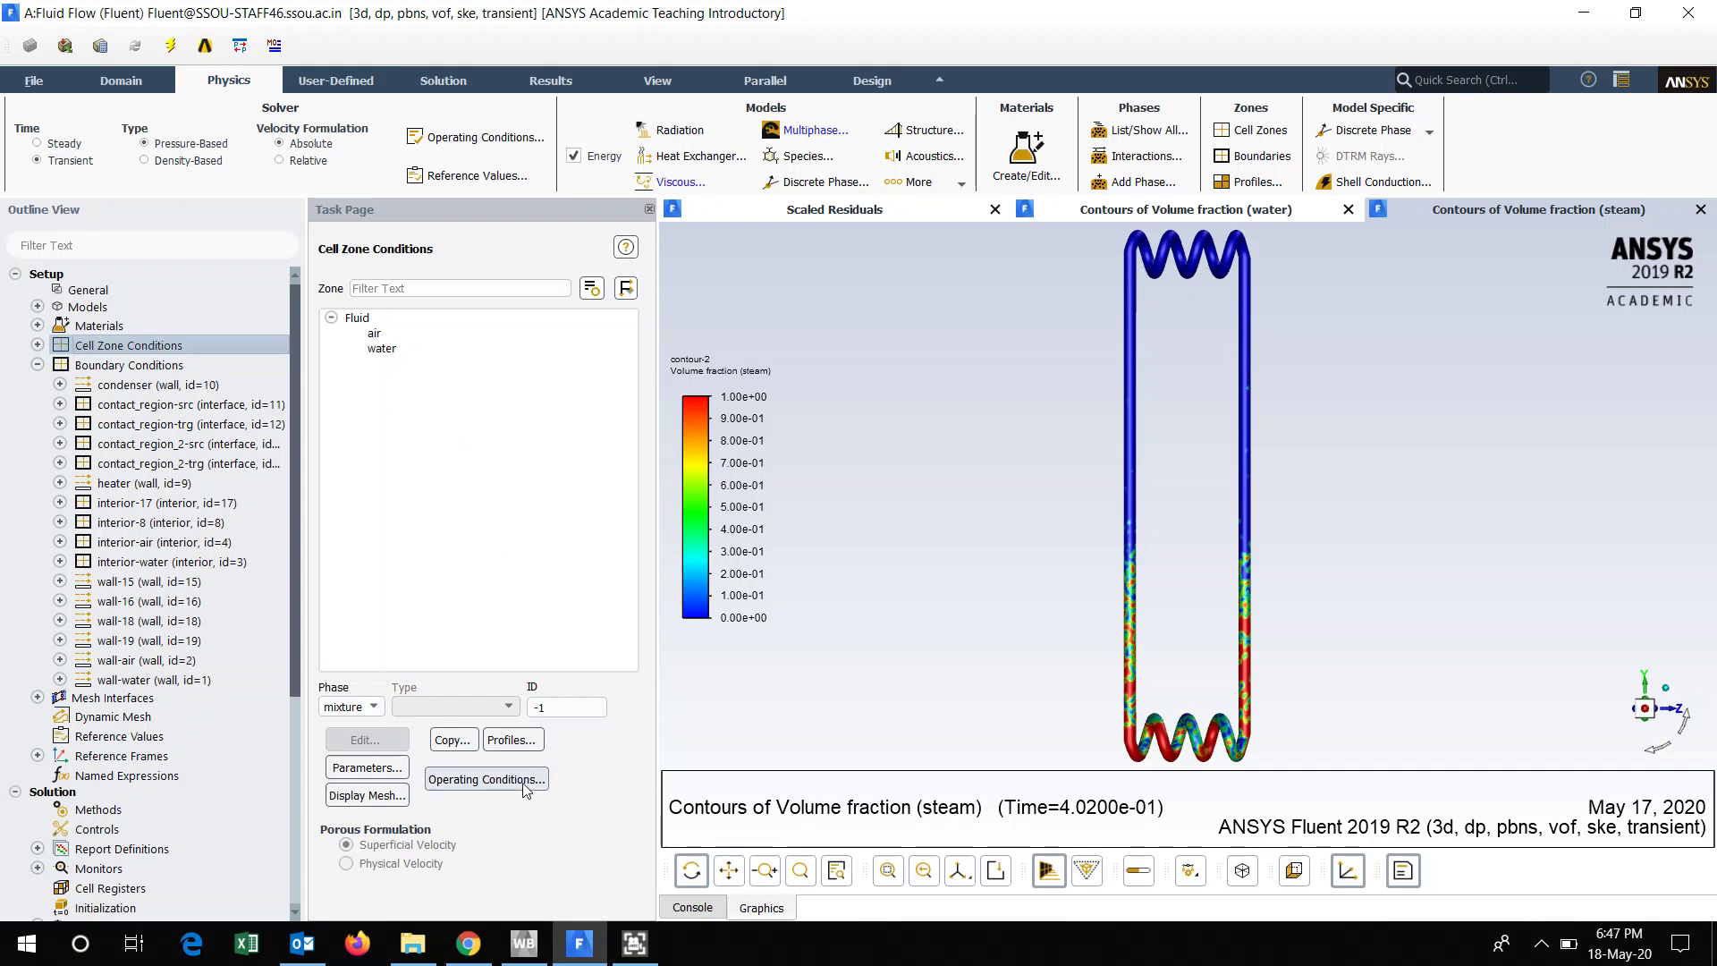
pyautogui.click(485, 778)
pyautogui.write('40')
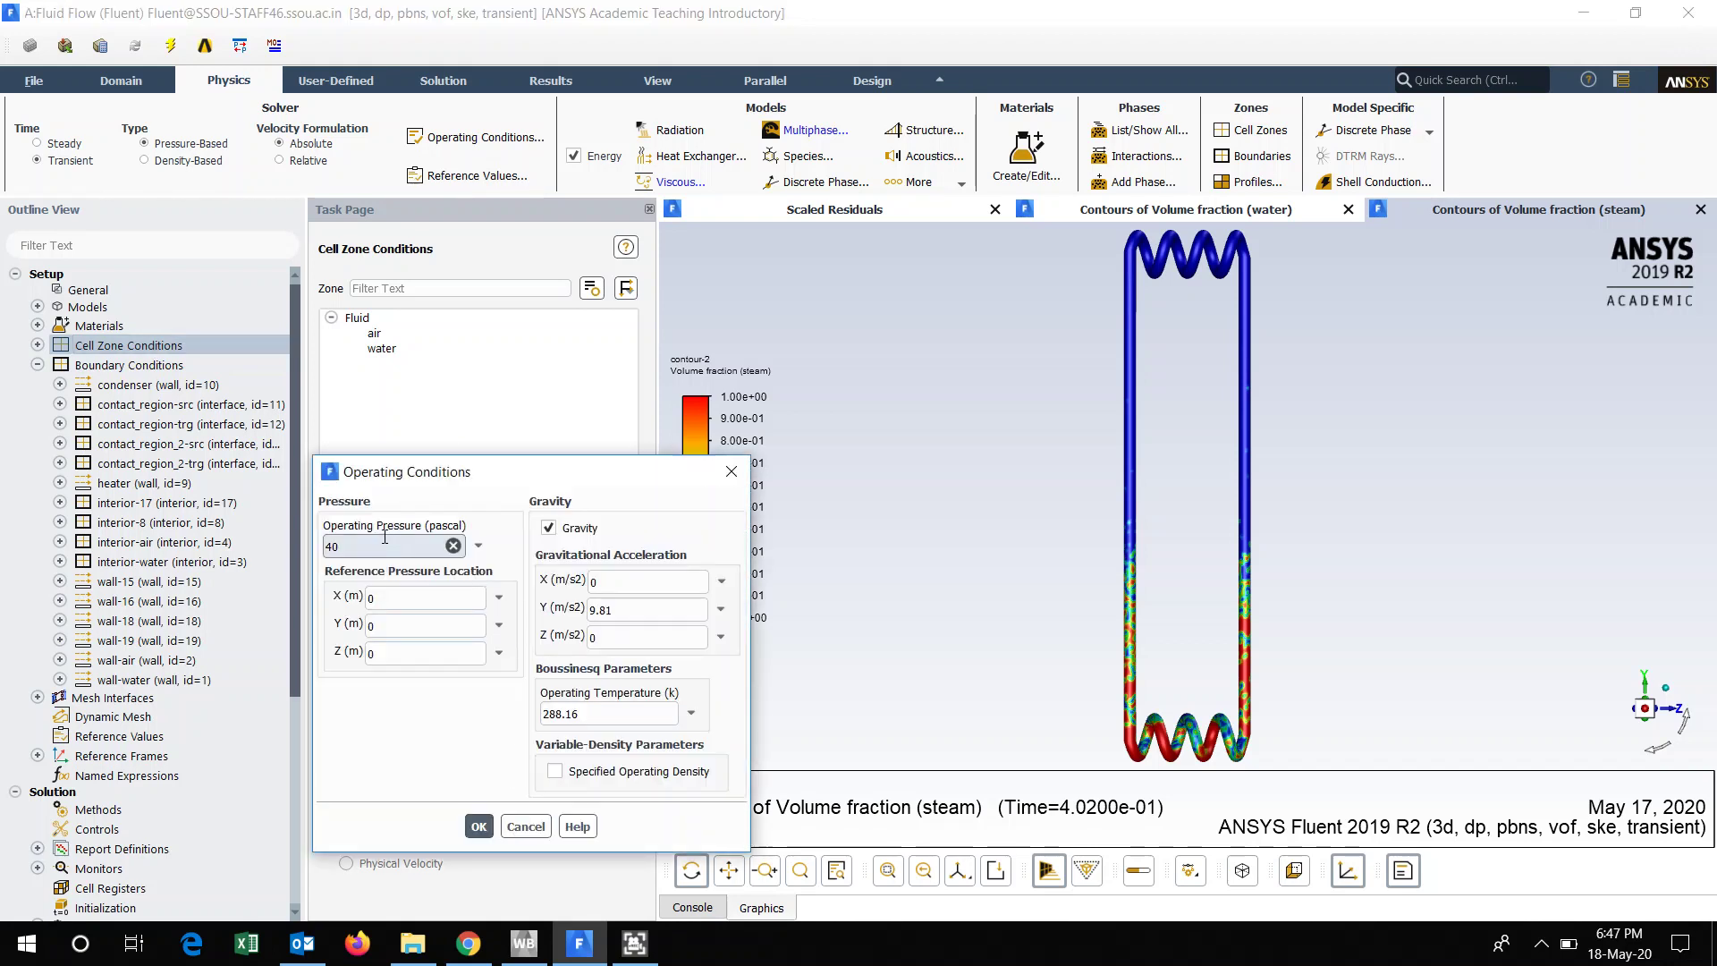
pyautogui.click(479, 826)
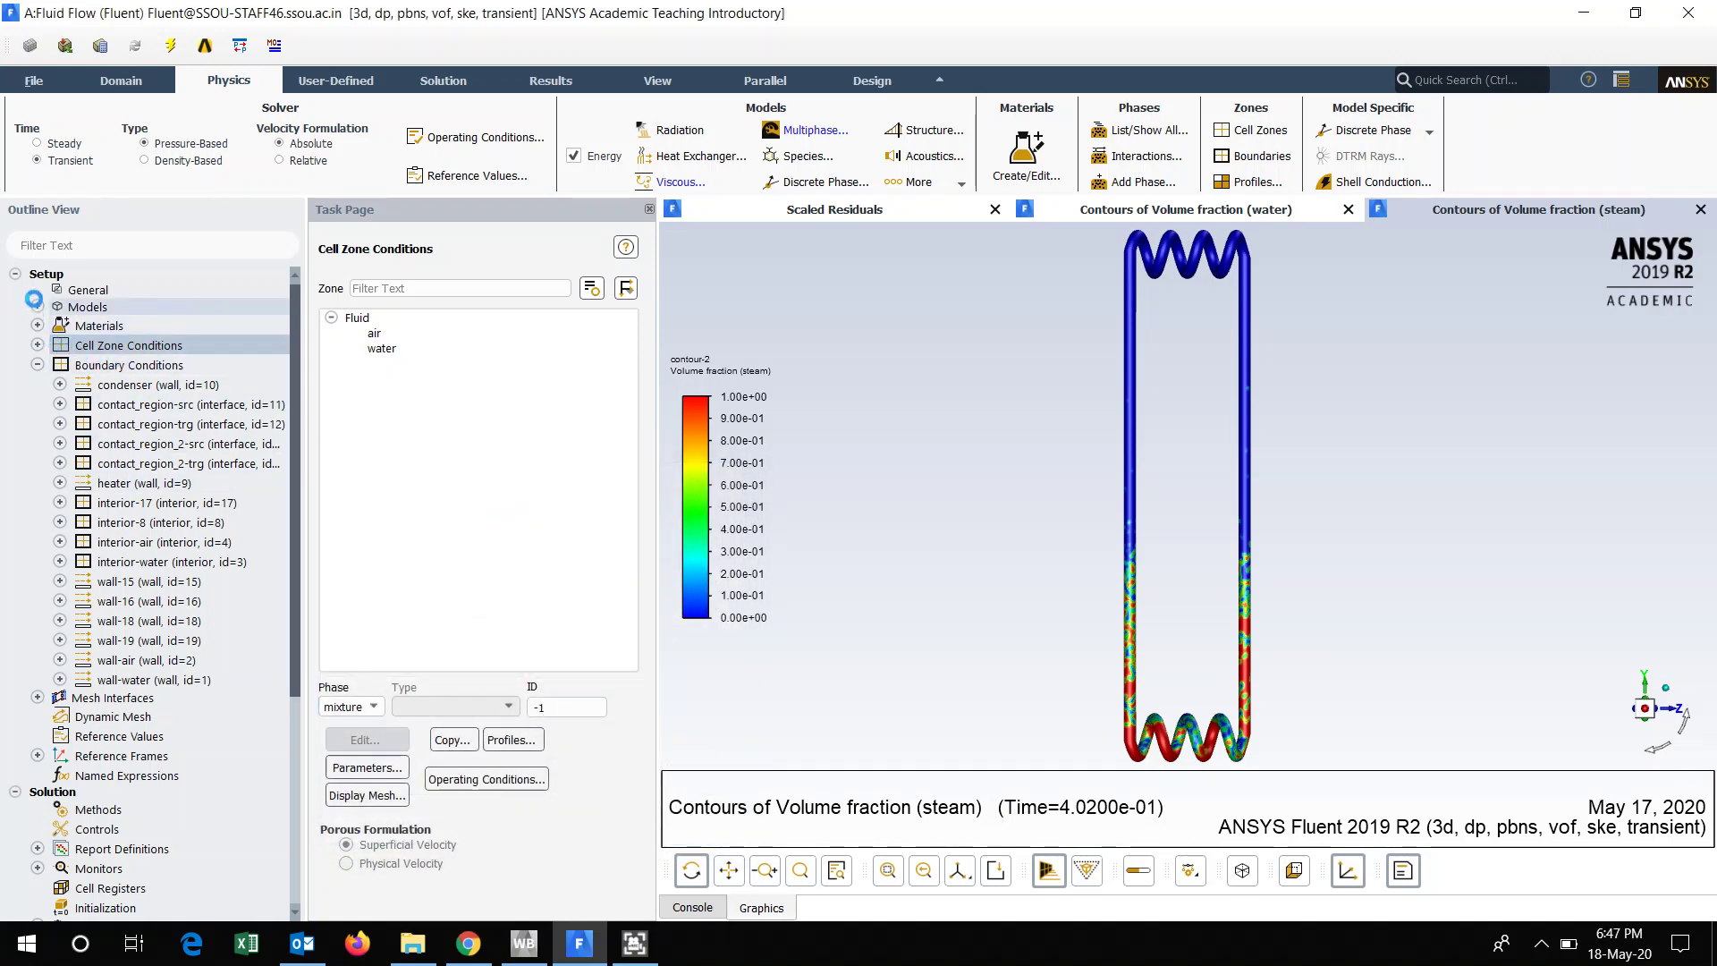
# Review the enabled physics models and the list of fluid and solid materials in the setup.
pyautogui.click(36, 305)
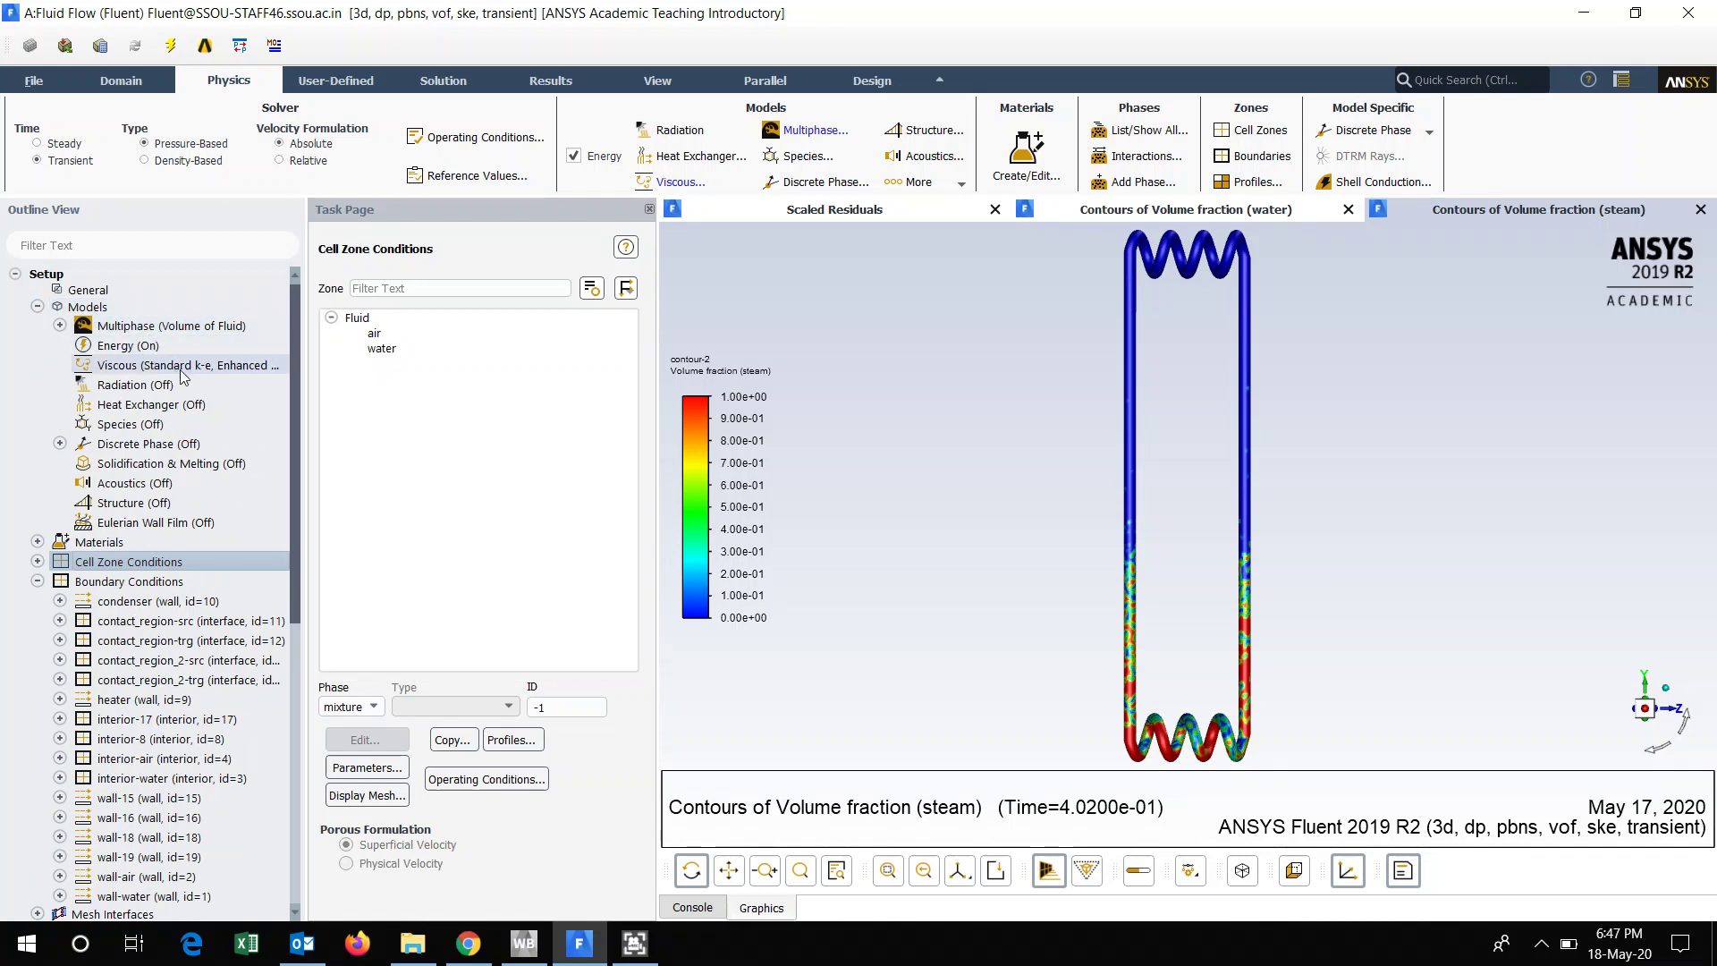
pyautogui.click(37, 305)
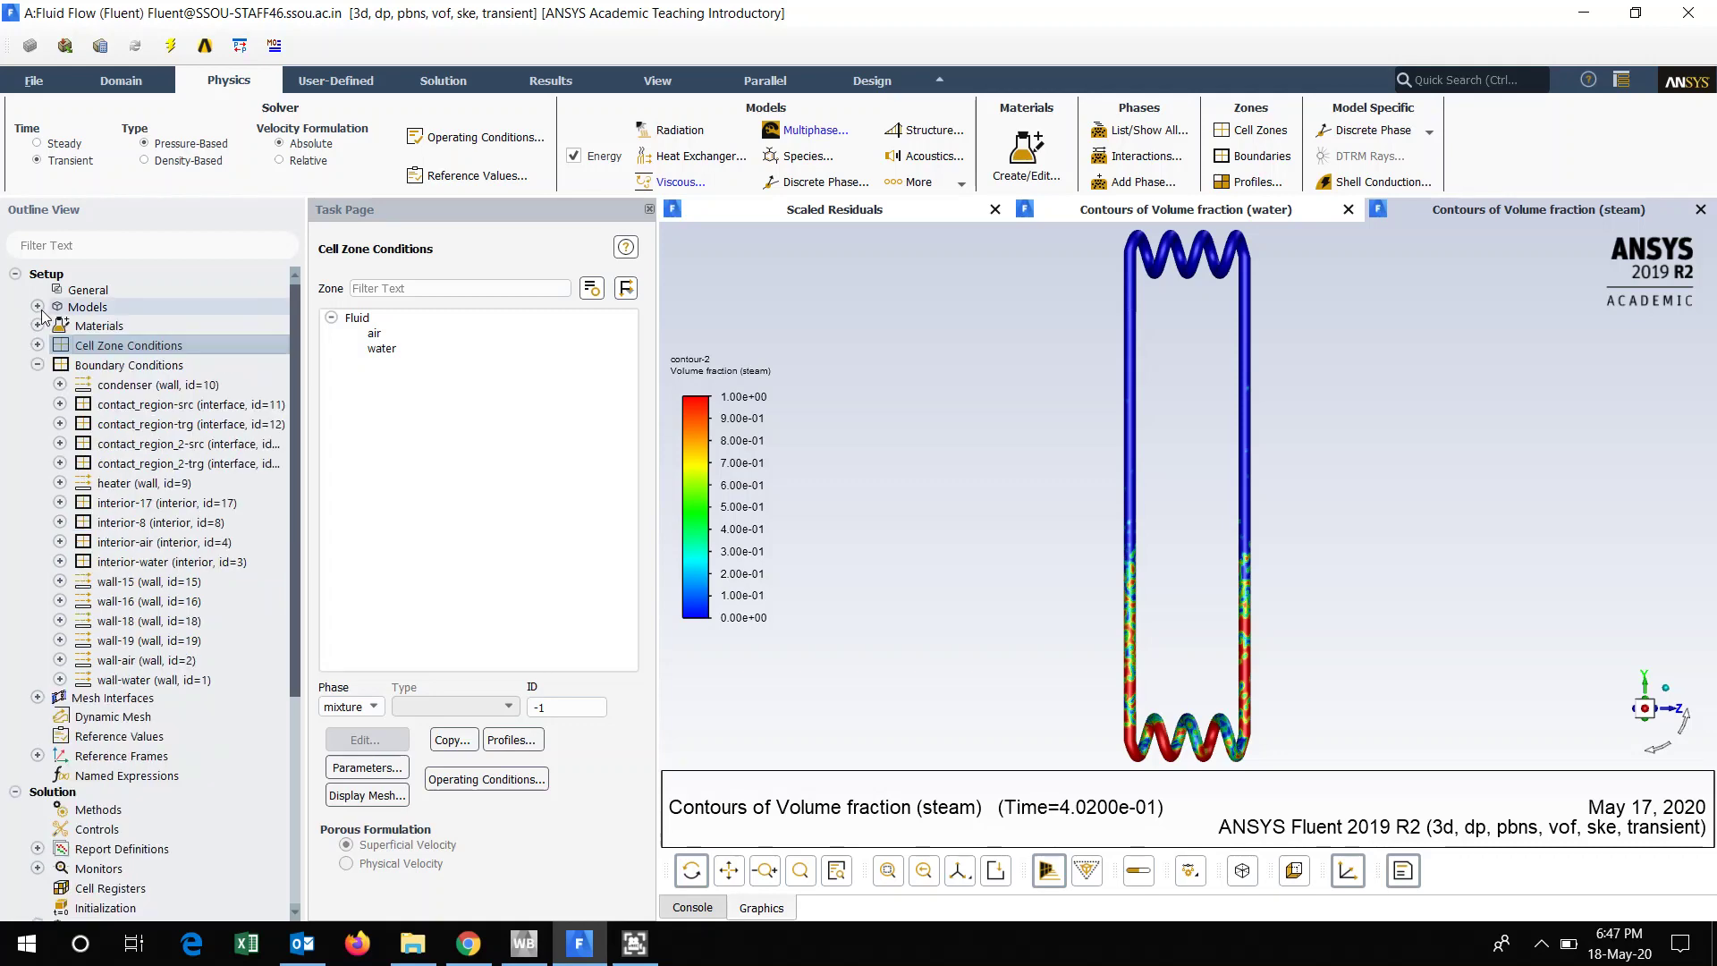
pyautogui.doubleClick(92, 327)
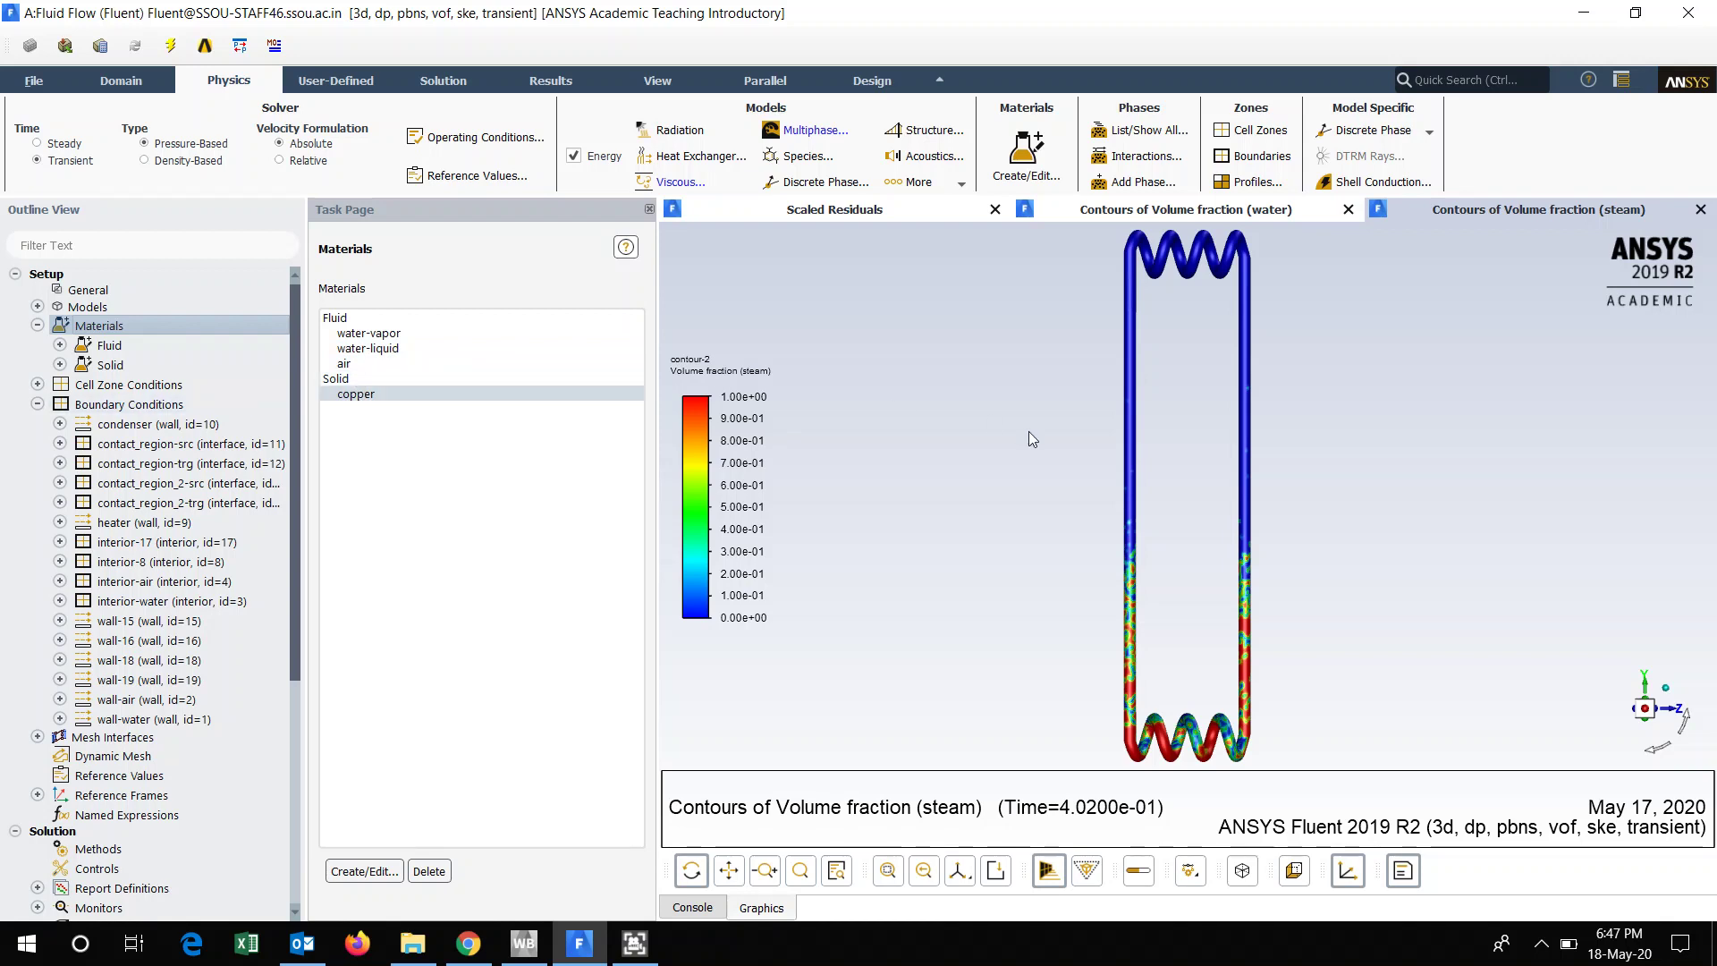
pyautogui.click(38, 326)
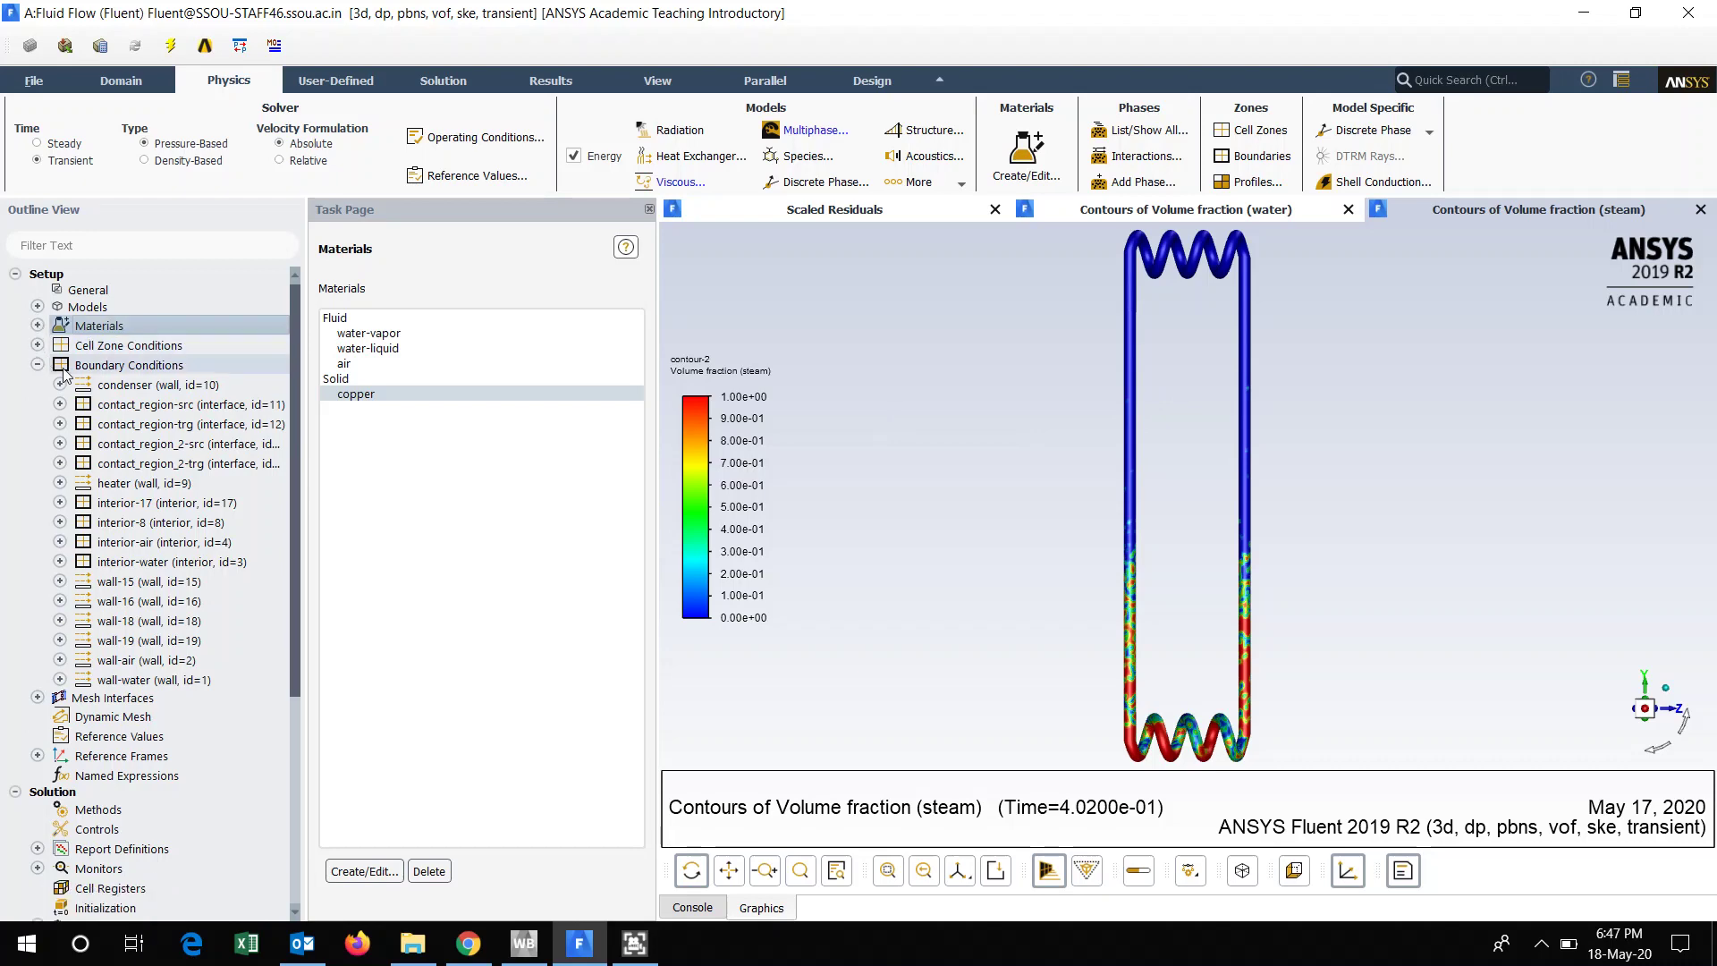
# Review the heater wall's momentum and thermal boundary settings and compare the water and steam volume fraction contours.
pyautogui.doubleClick(103, 371)
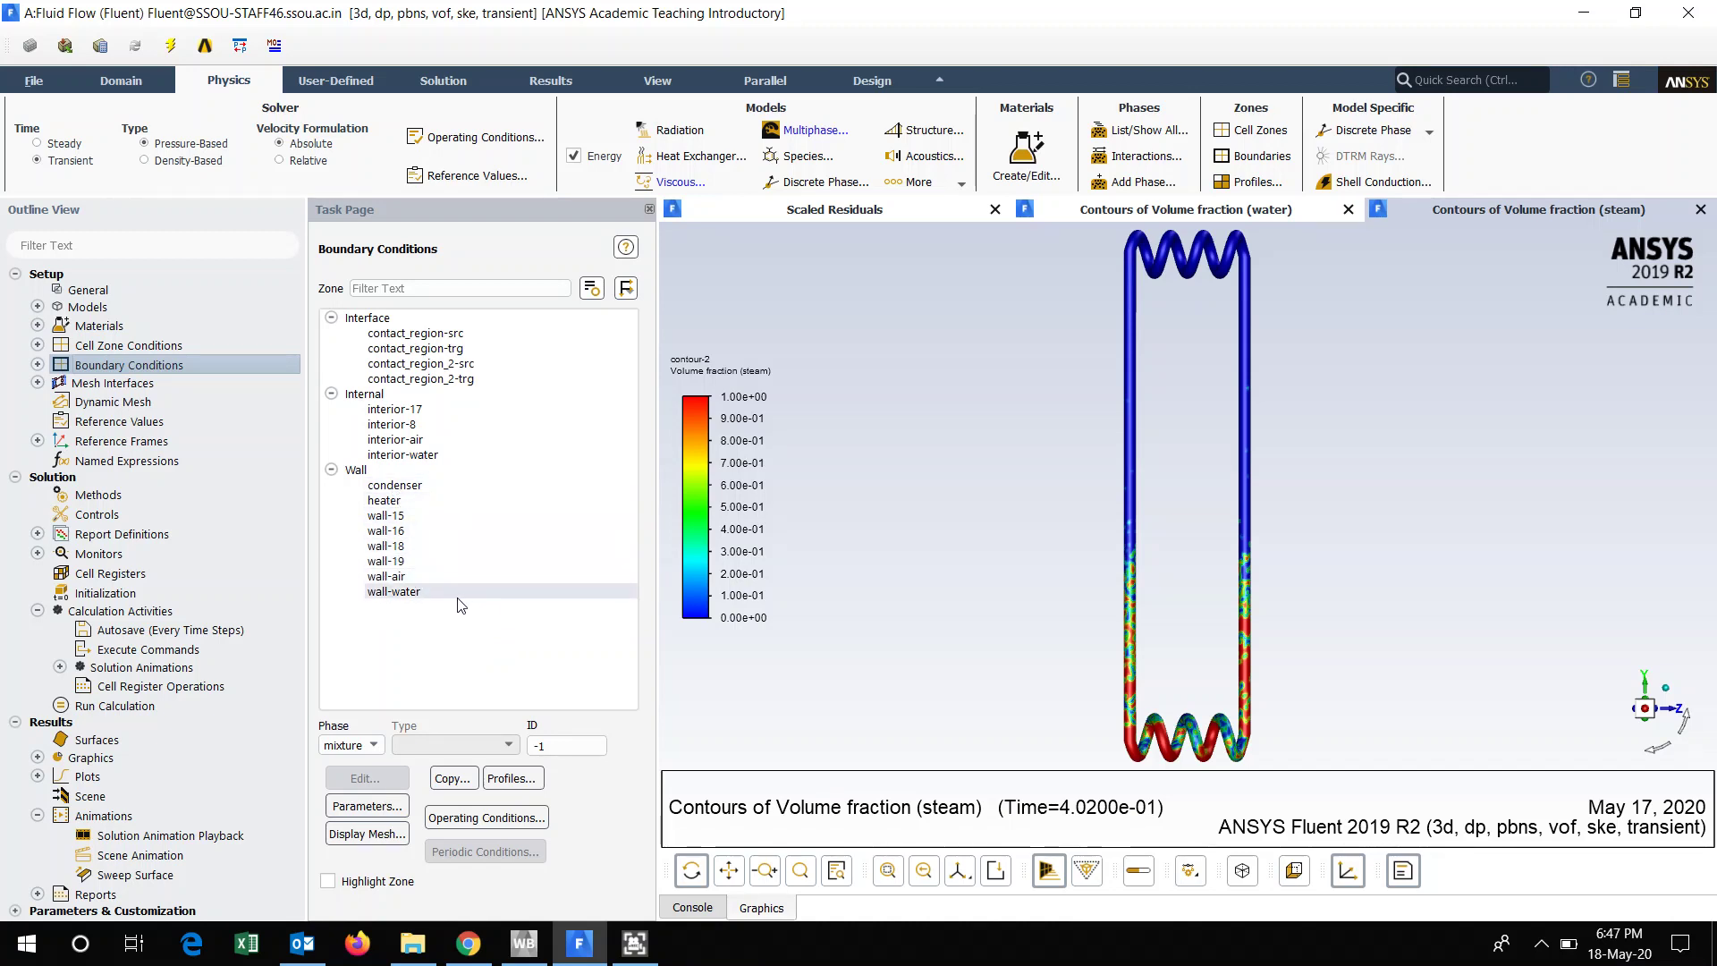
pyautogui.click(402, 503)
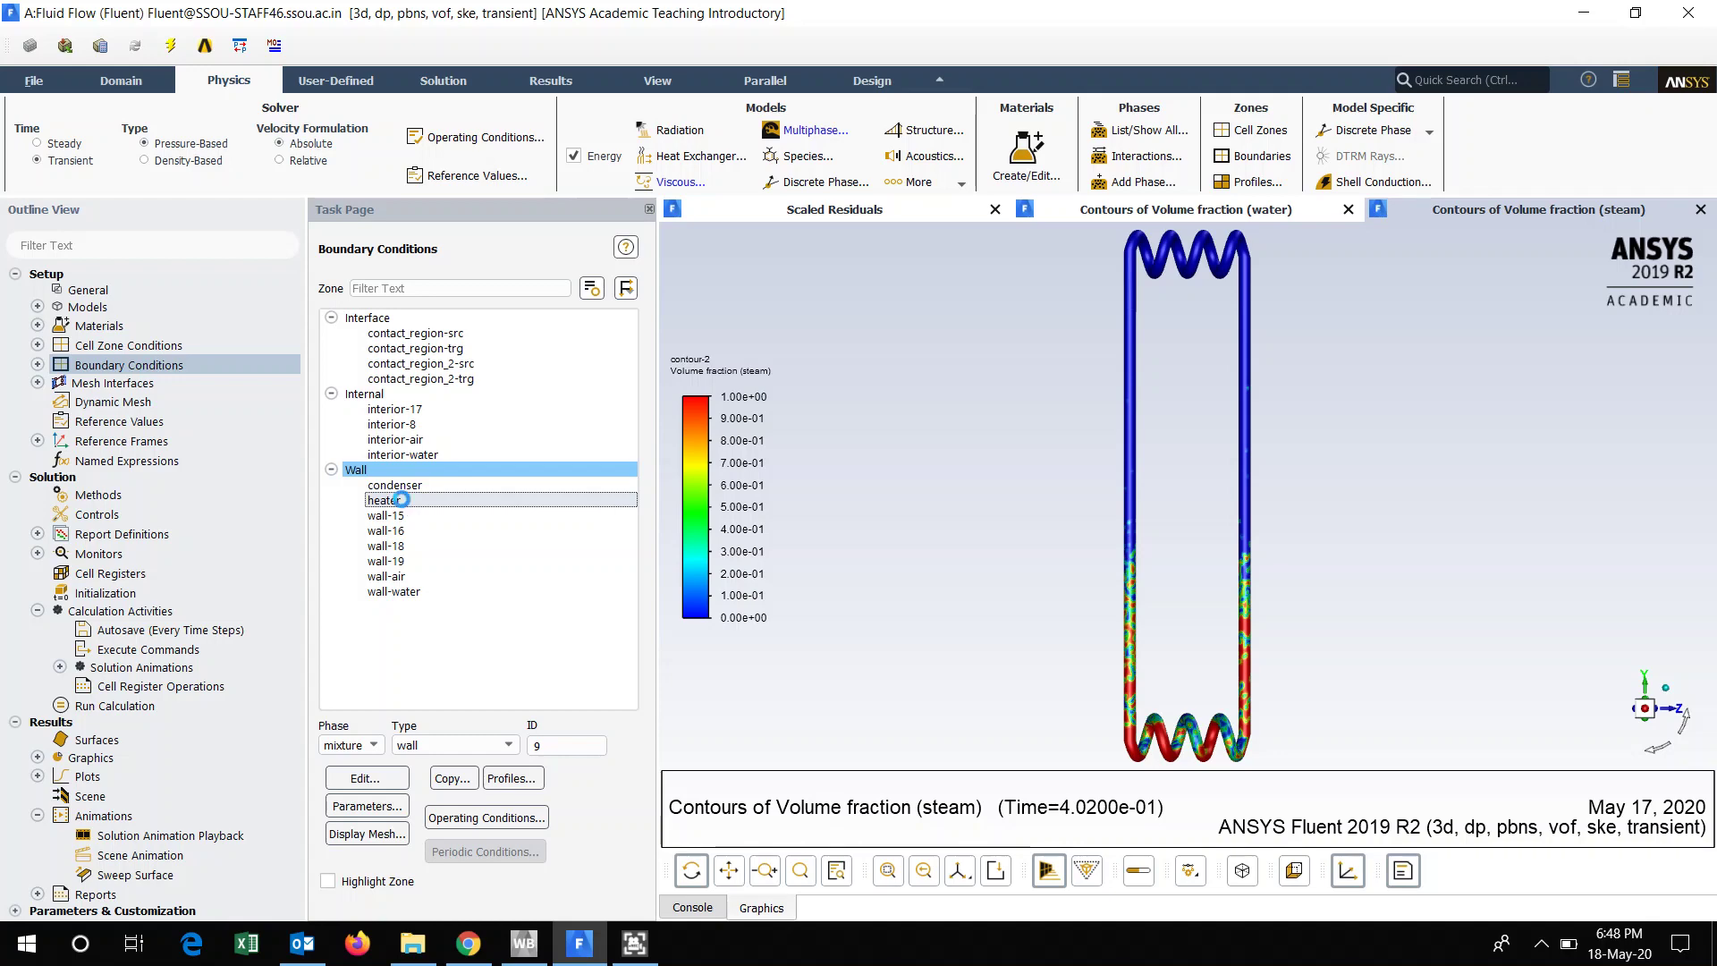
pyautogui.doubleClick(402, 503)
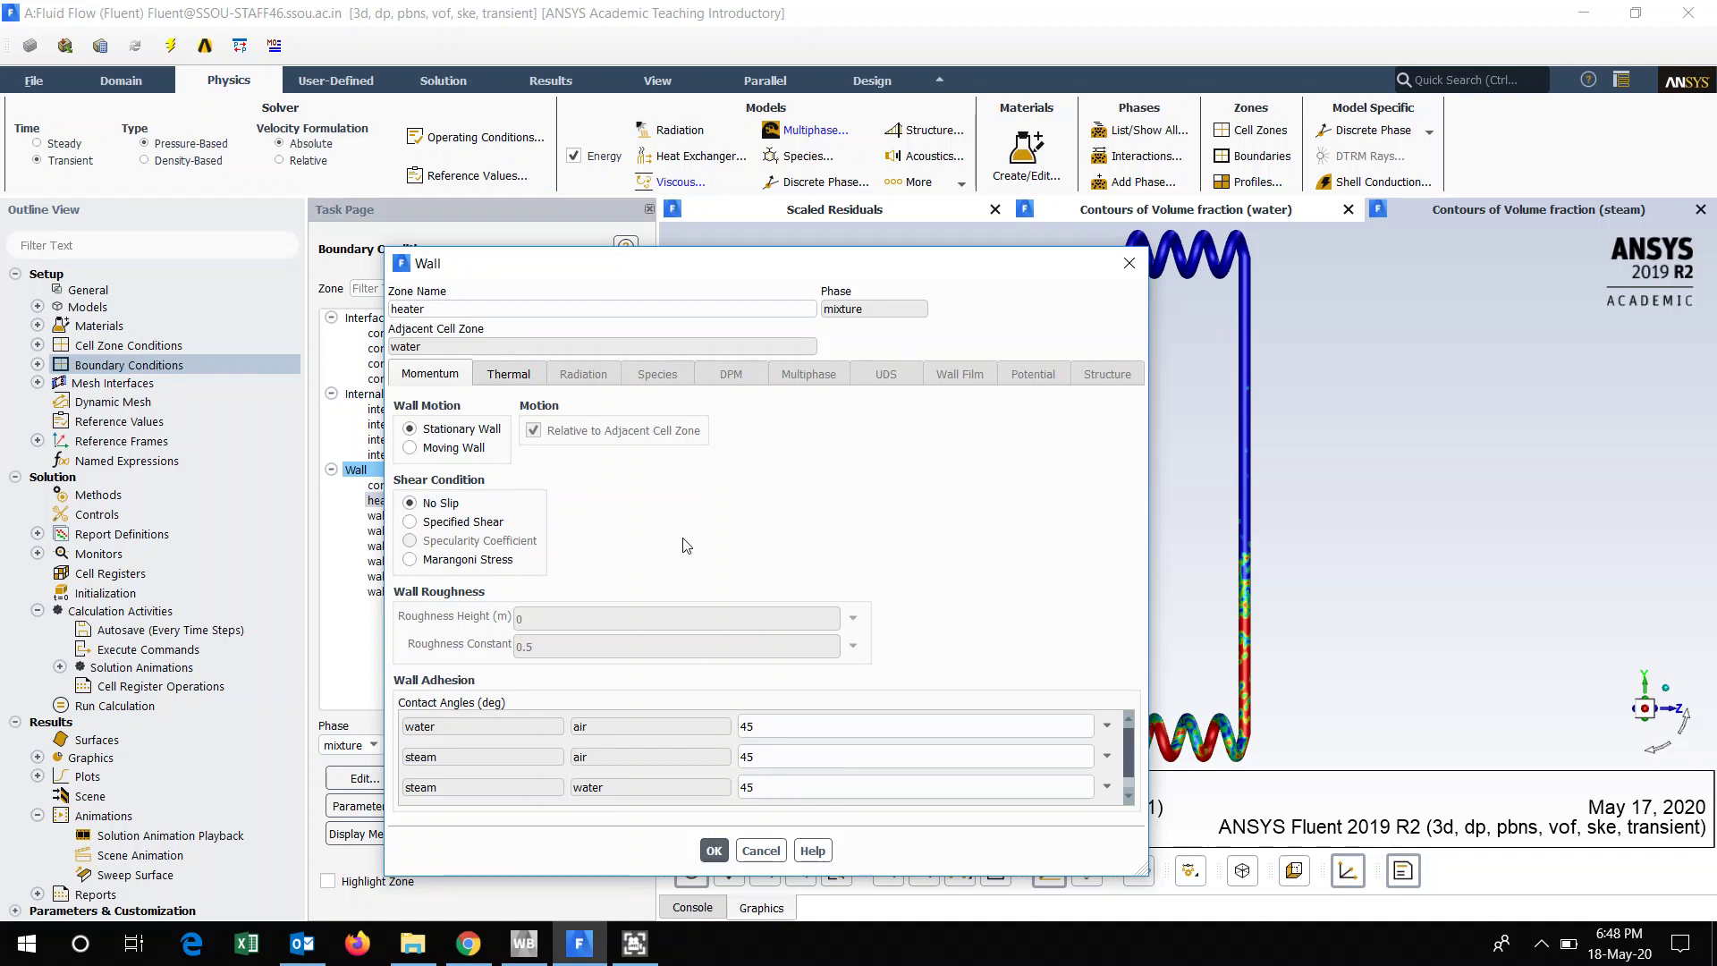
pyautogui.click(525, 375)
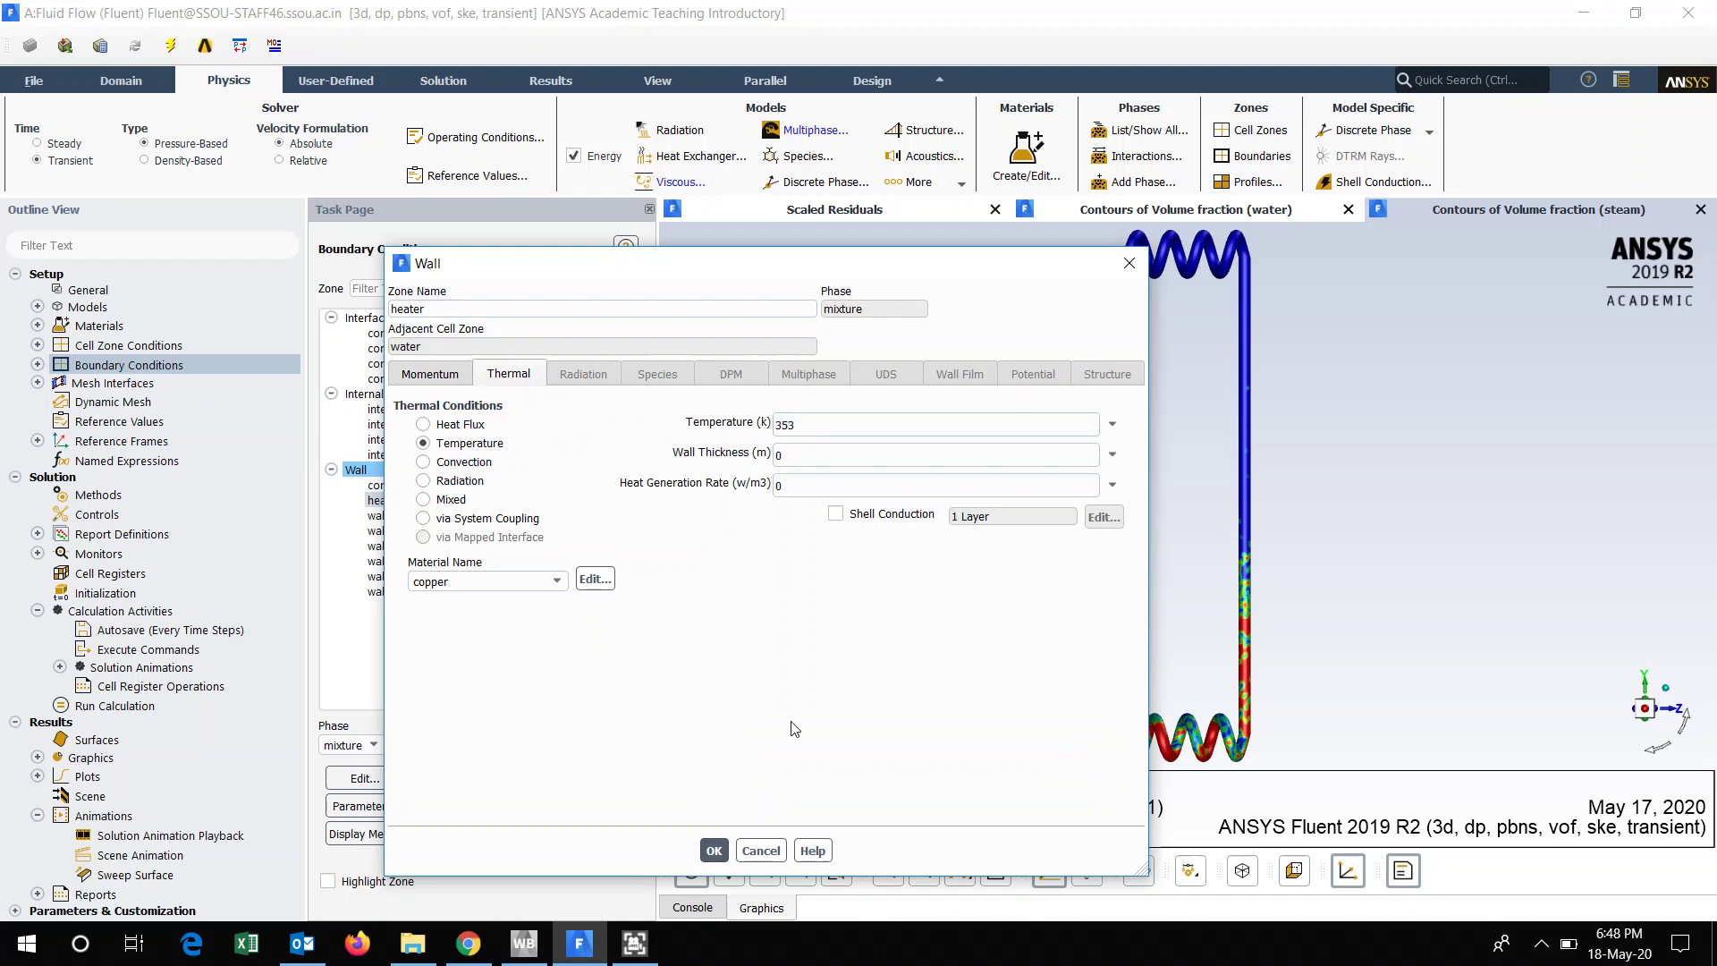
pyautogui.click(1128, 263)
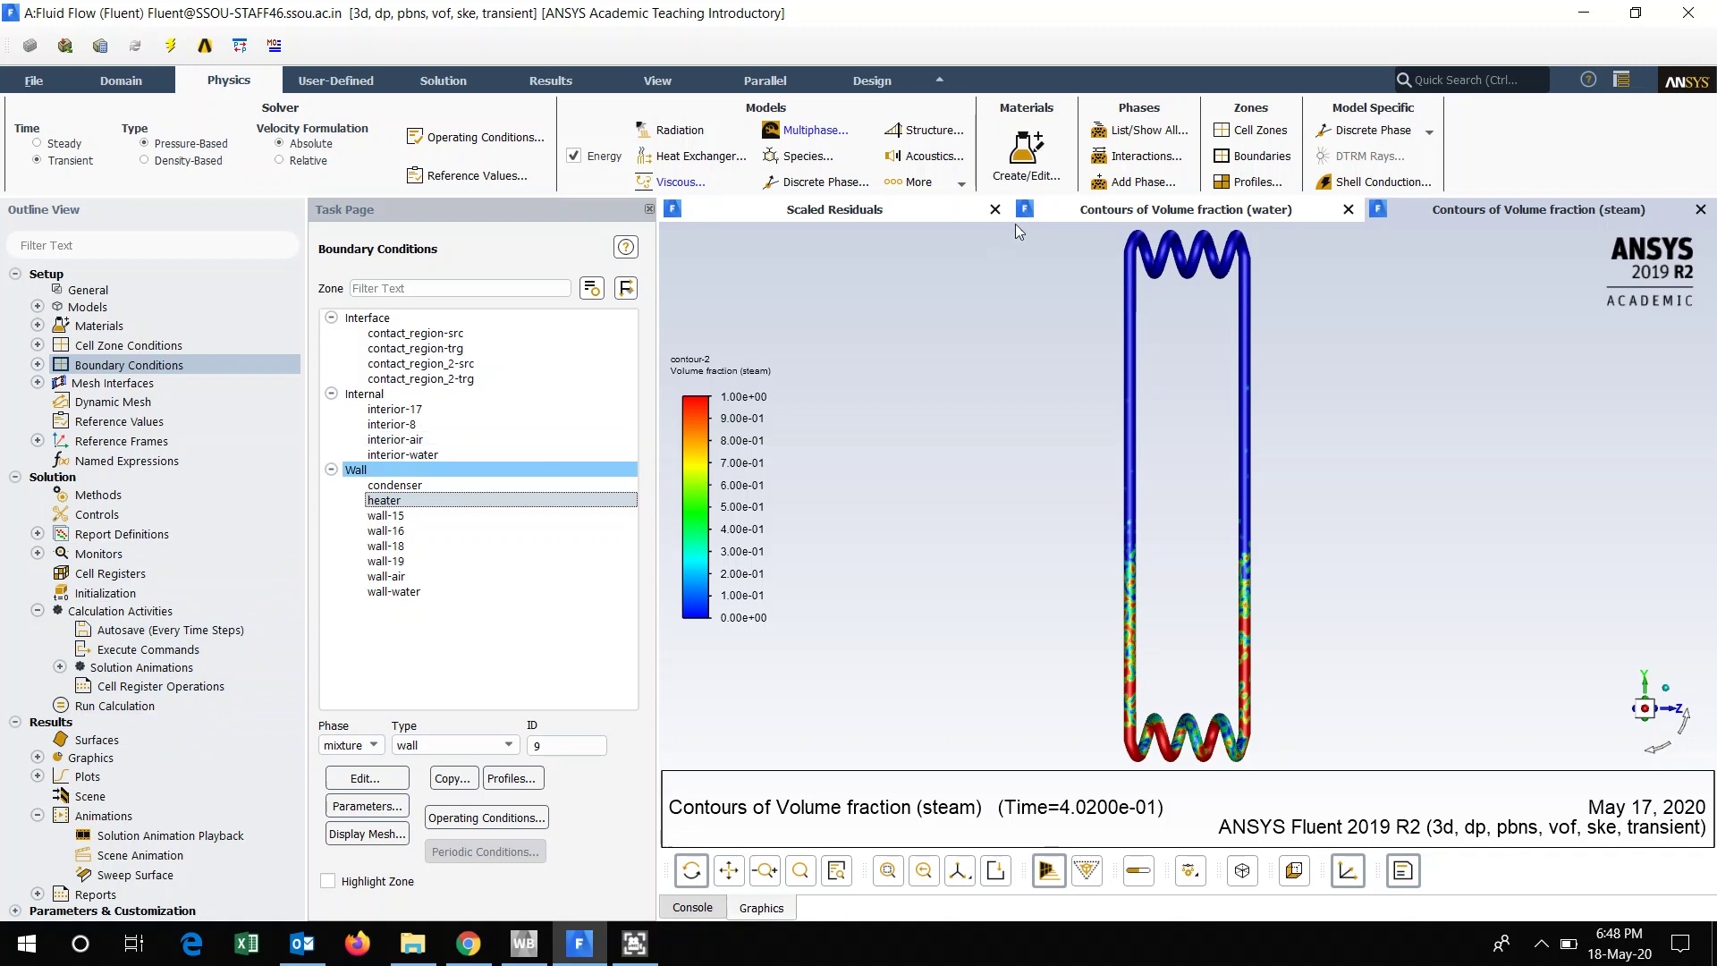
pyautogui.click(1105, 215)
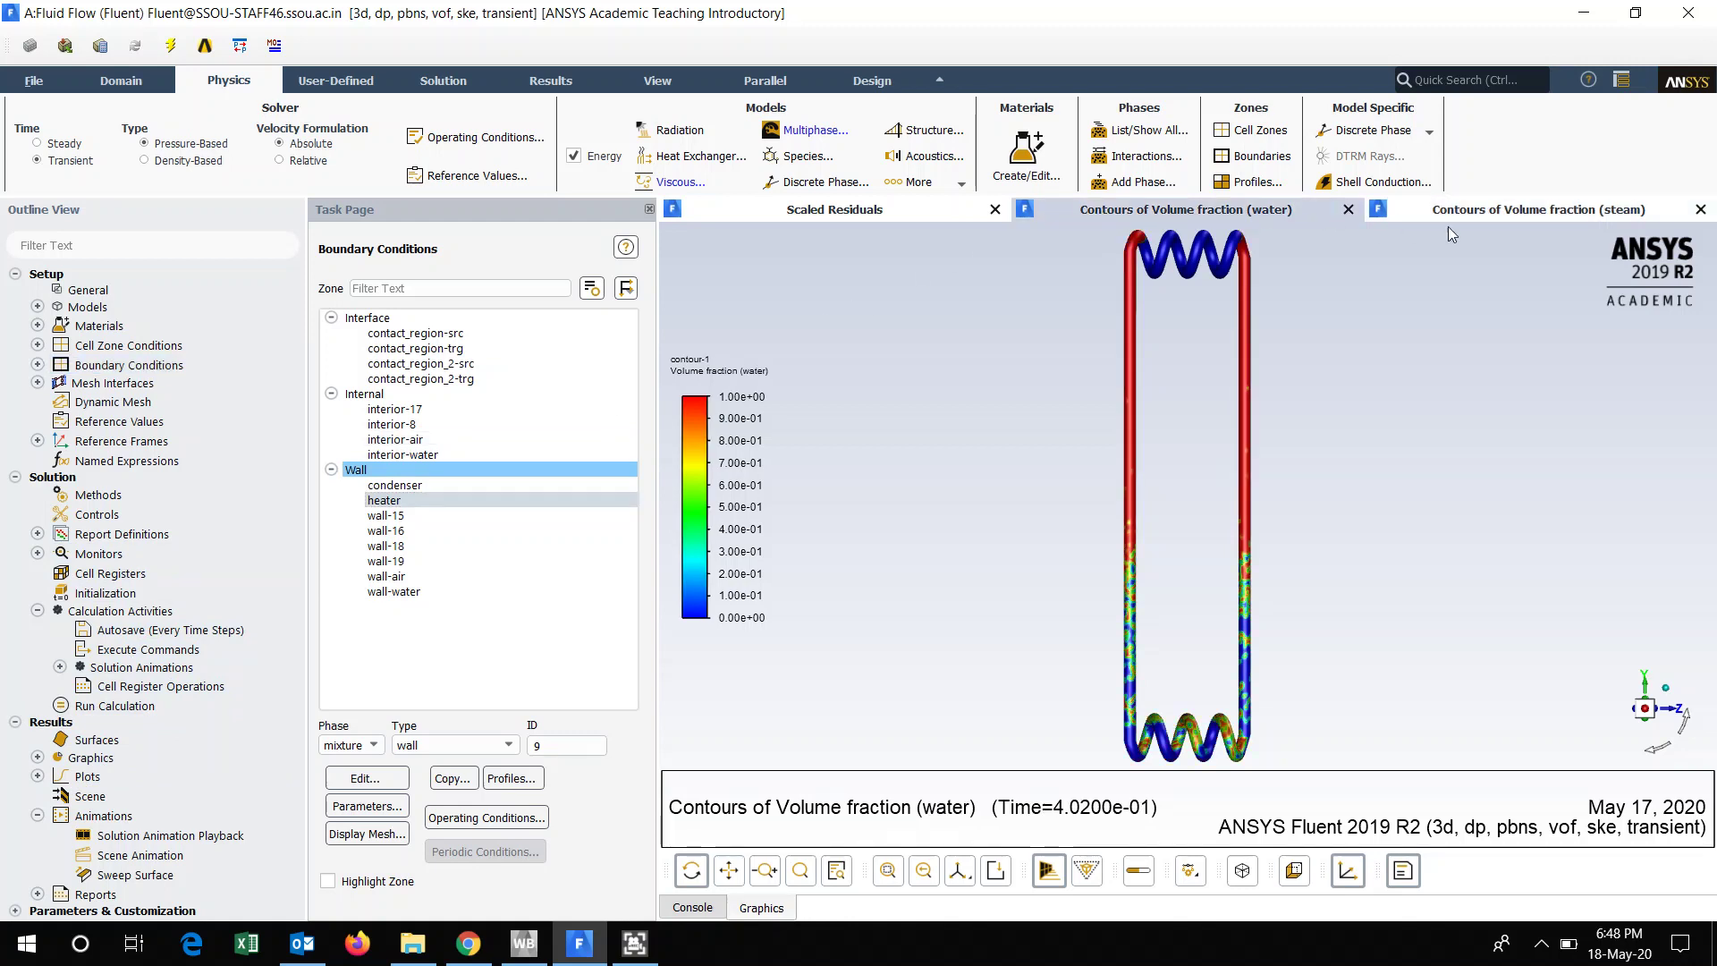
pyautogui.click(1511, 212)
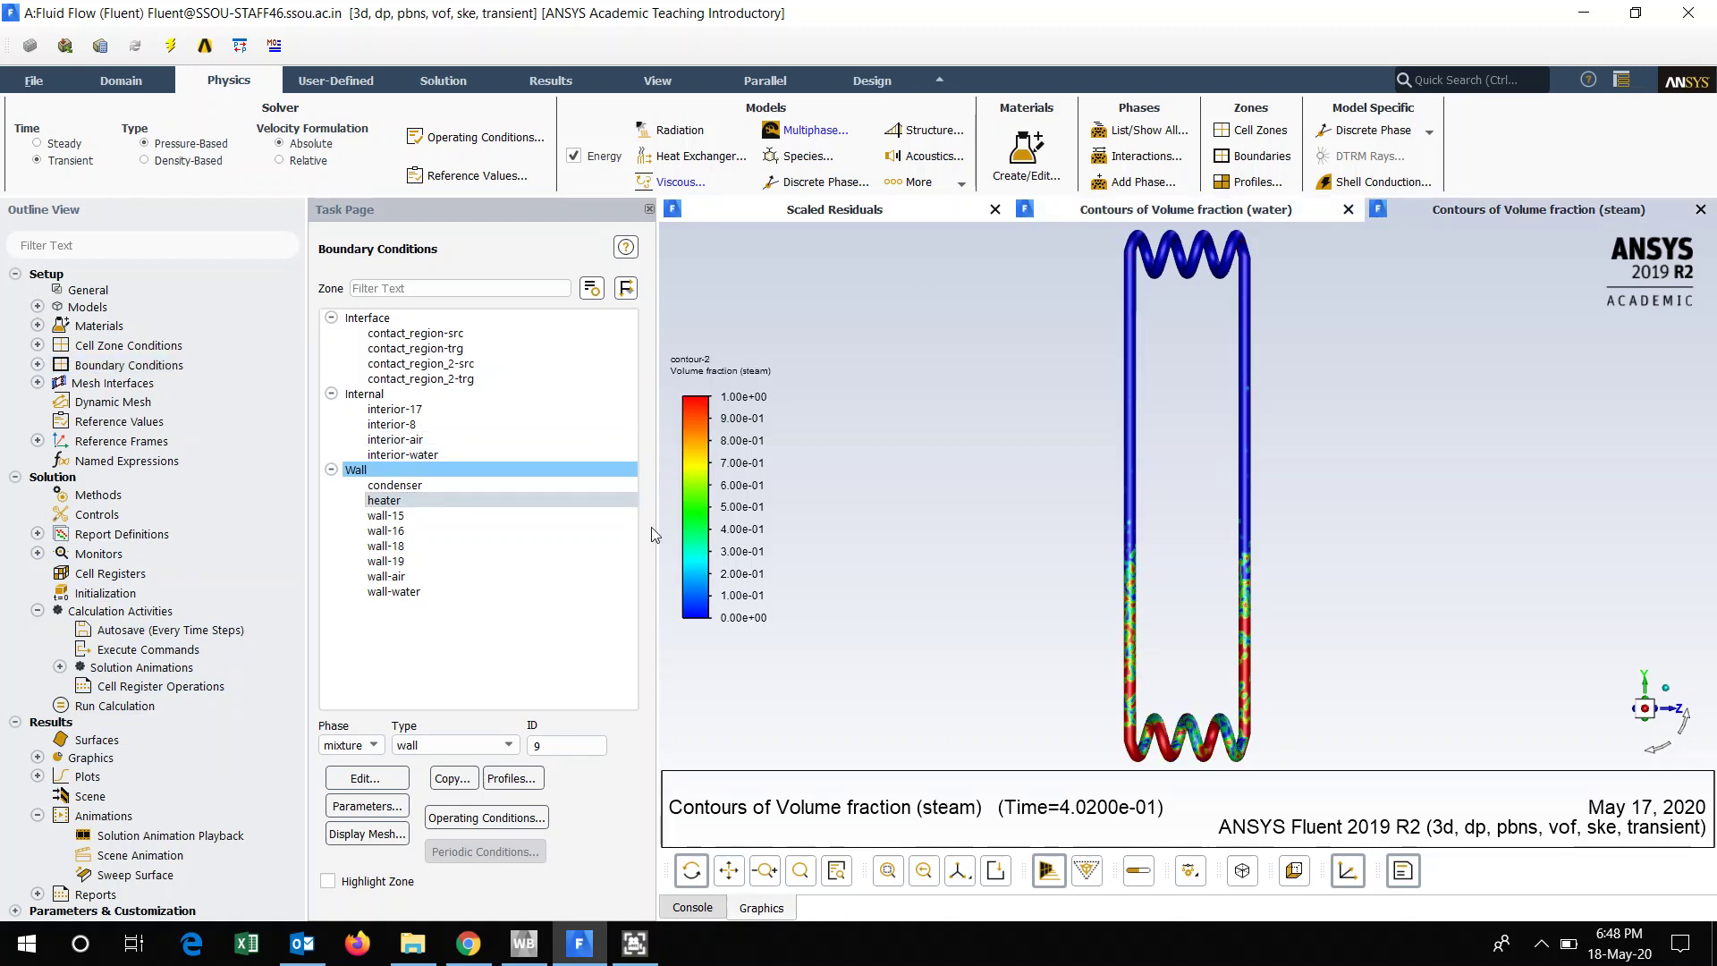
# Start the transient calculation, using the settings changes for the current calculation only.
pyautogui.click(59, 666)
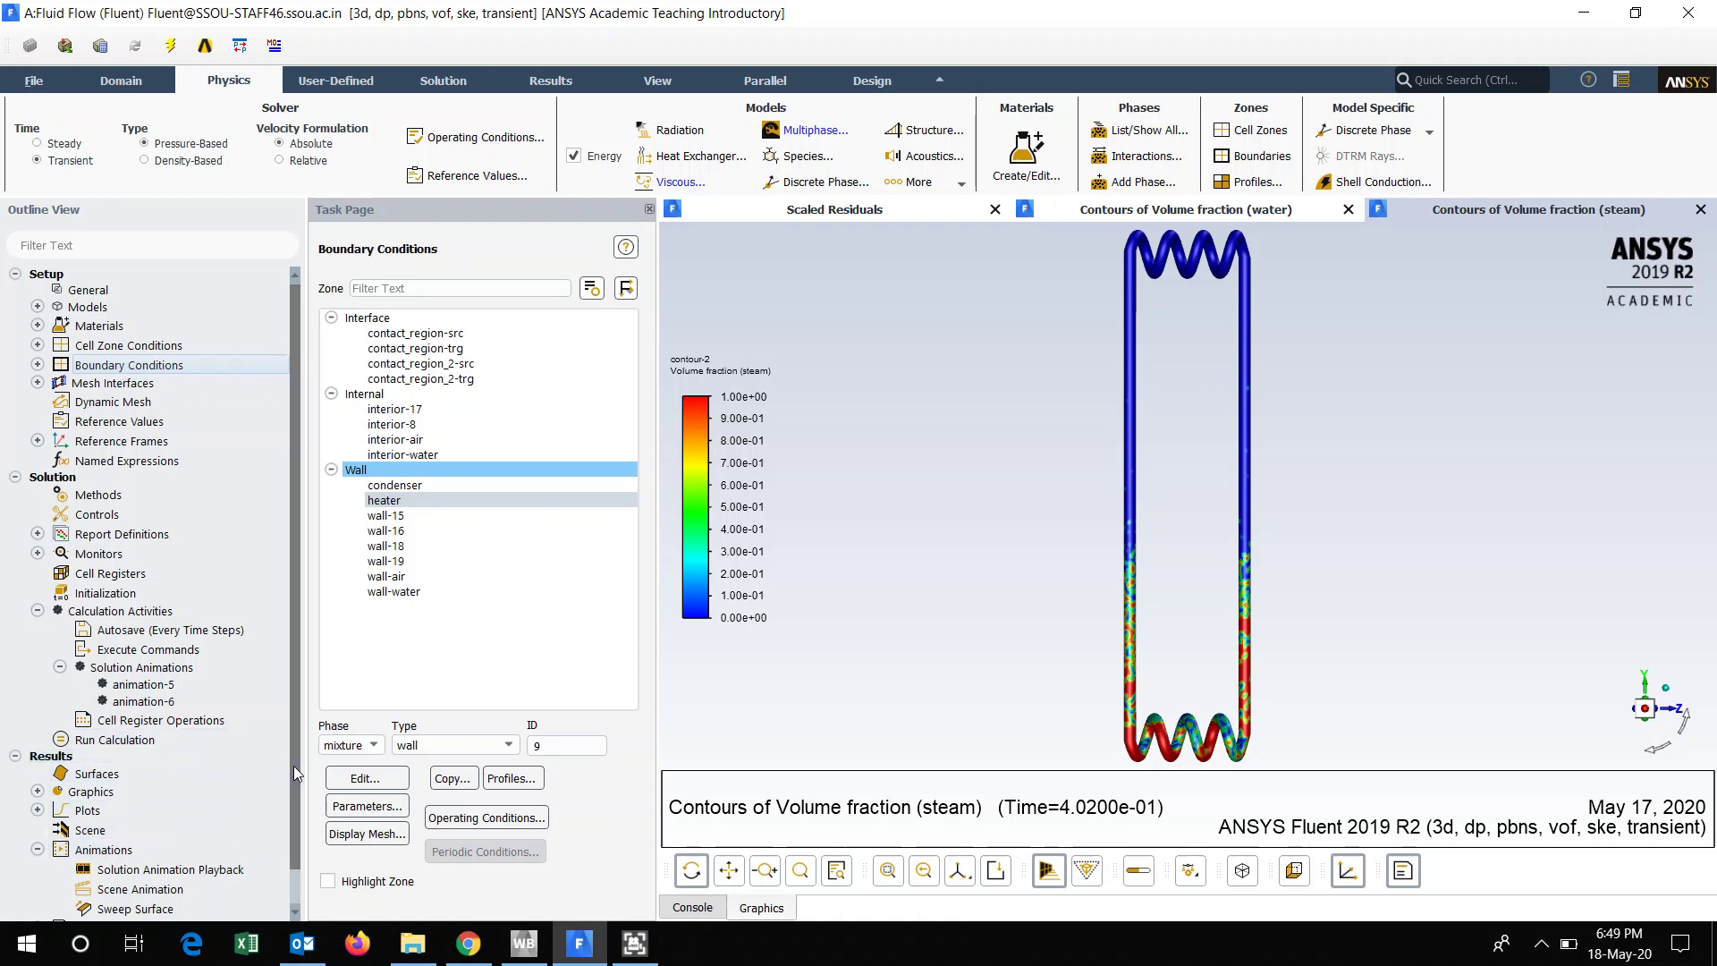
pyautogui.moveTo(294, 765); pyautogui.dragTo(297, 796)
pyautogui.click(142, 711)
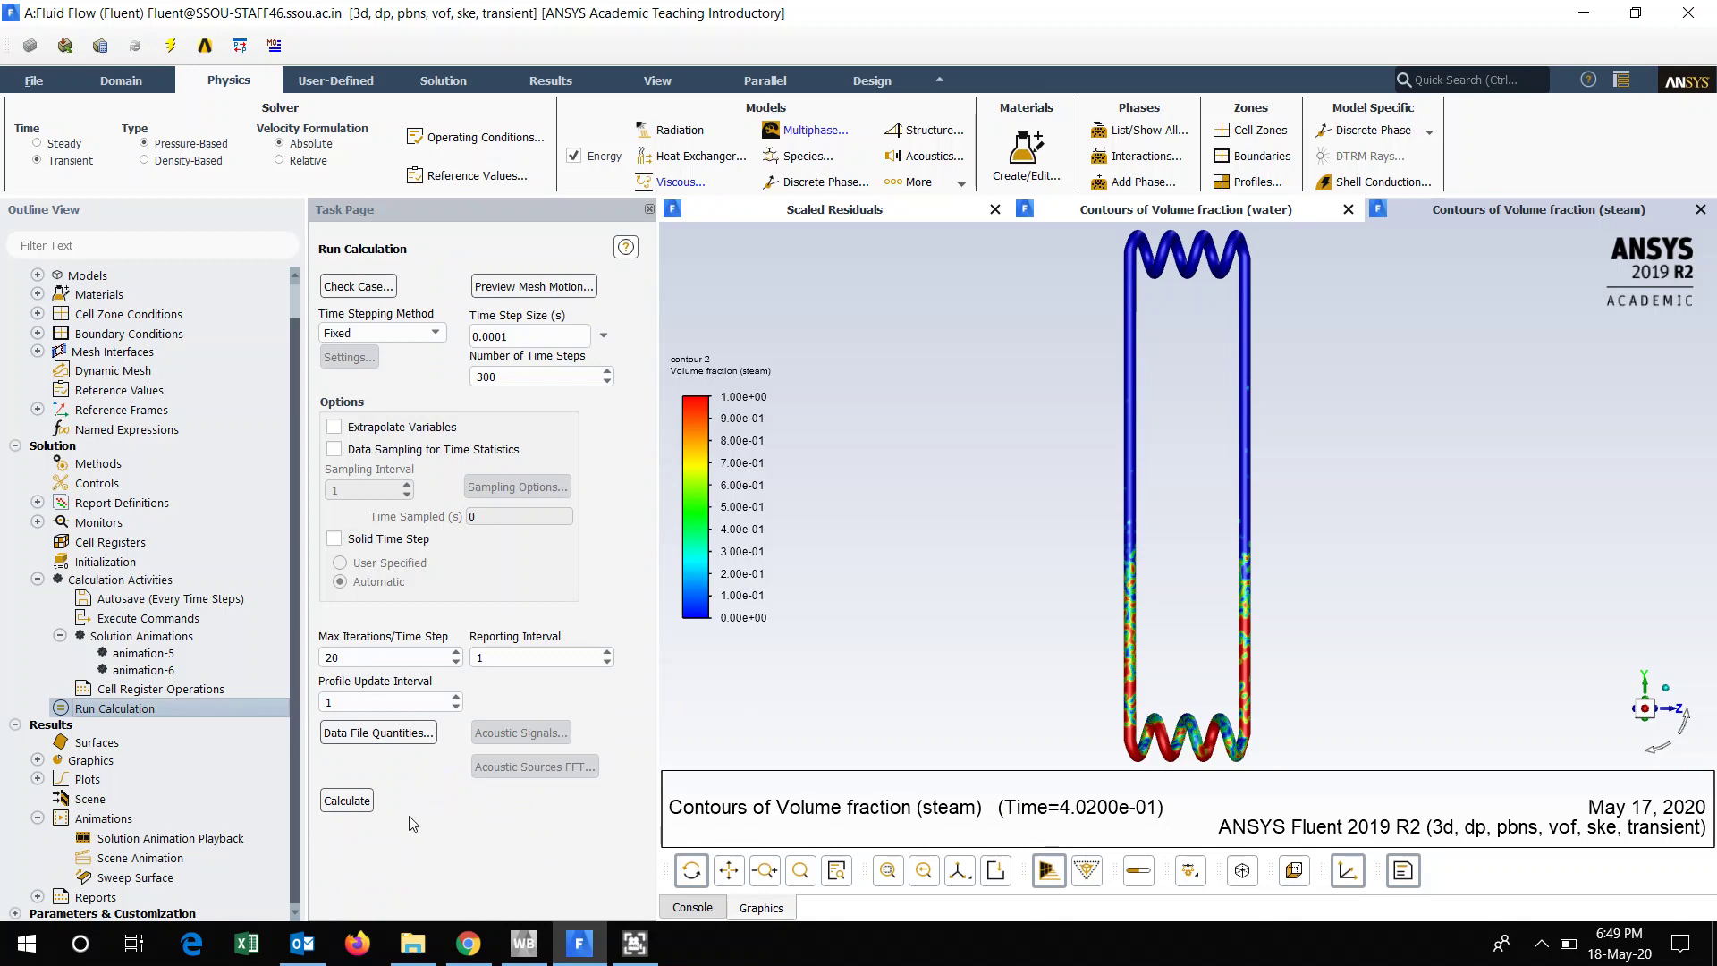
pyautogui.click(348, 801)
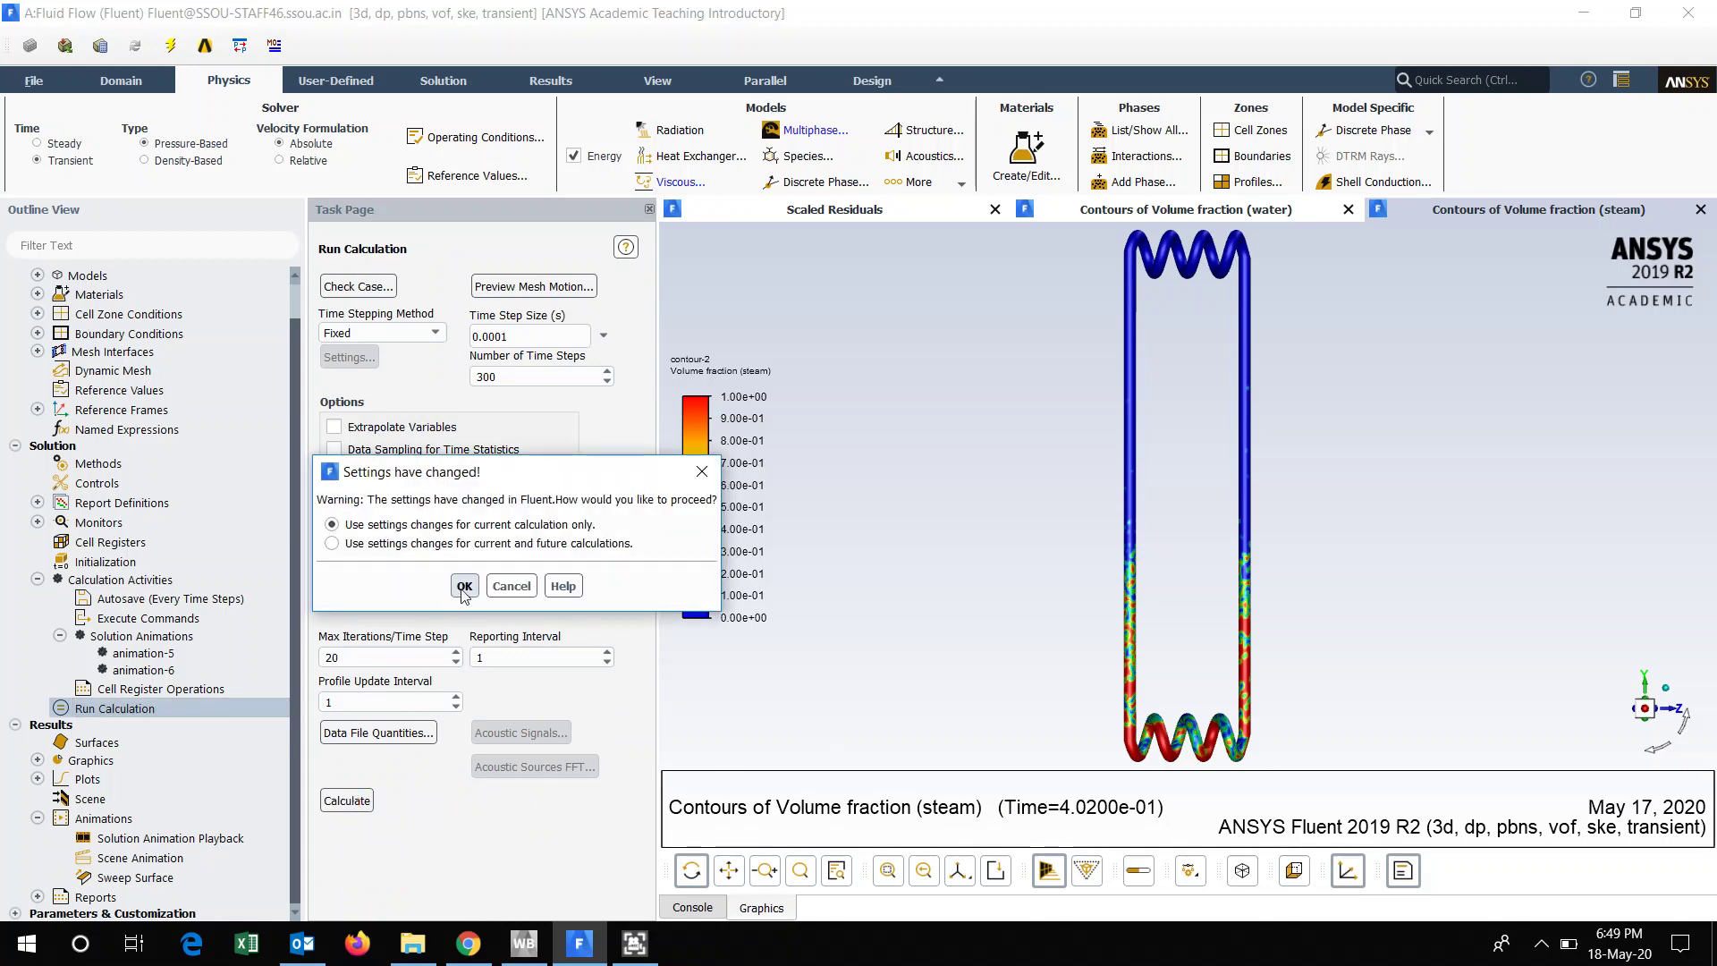
pyautogui.click(464, 588)
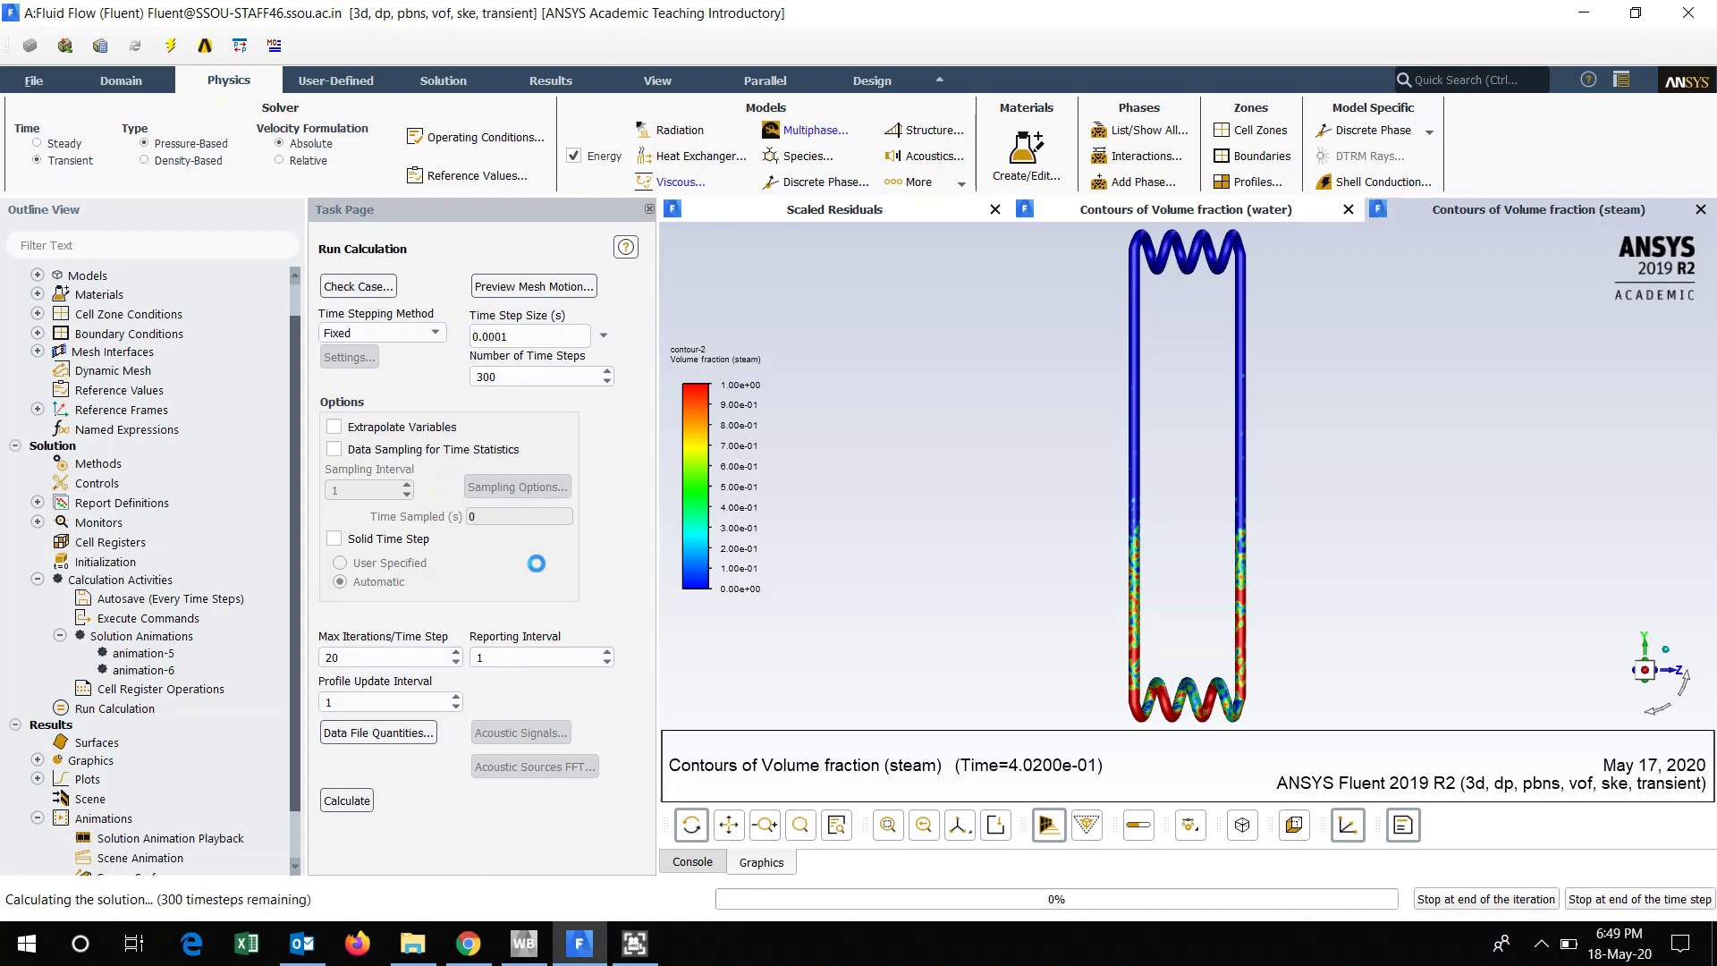
# Monitor the running calculation through the scaled residuals, the water and steam contours, and the console output.
pyautogui.click(915, 210)
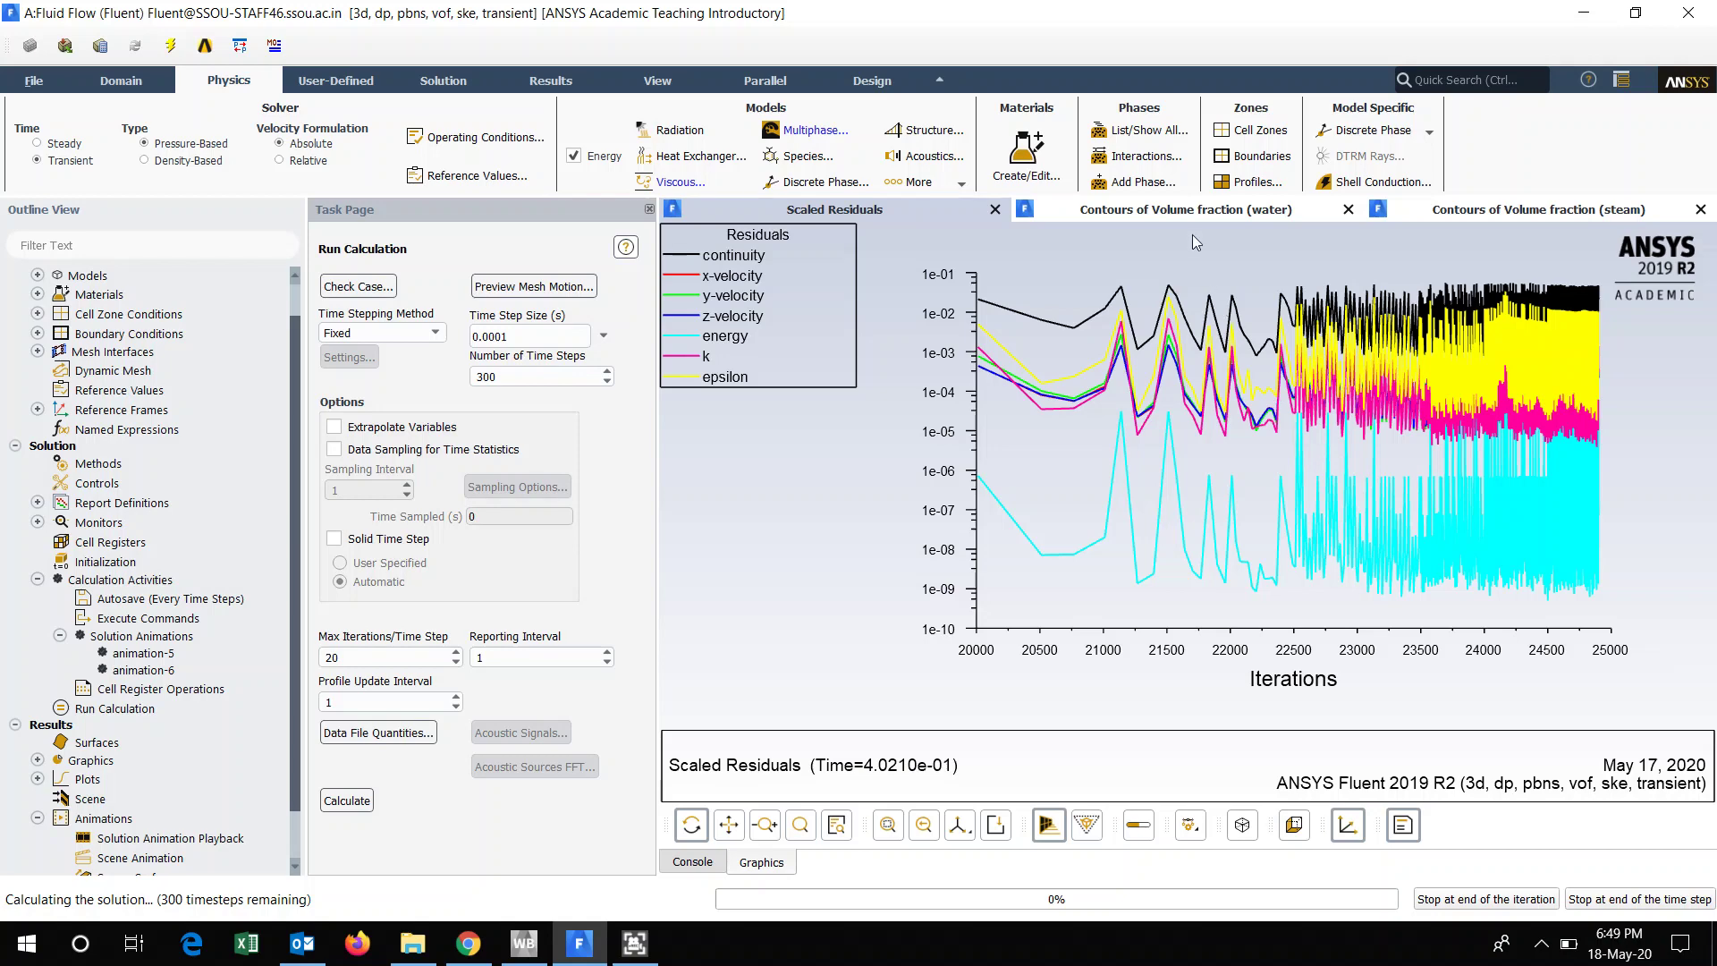
pyautogui.click(1182, 211)
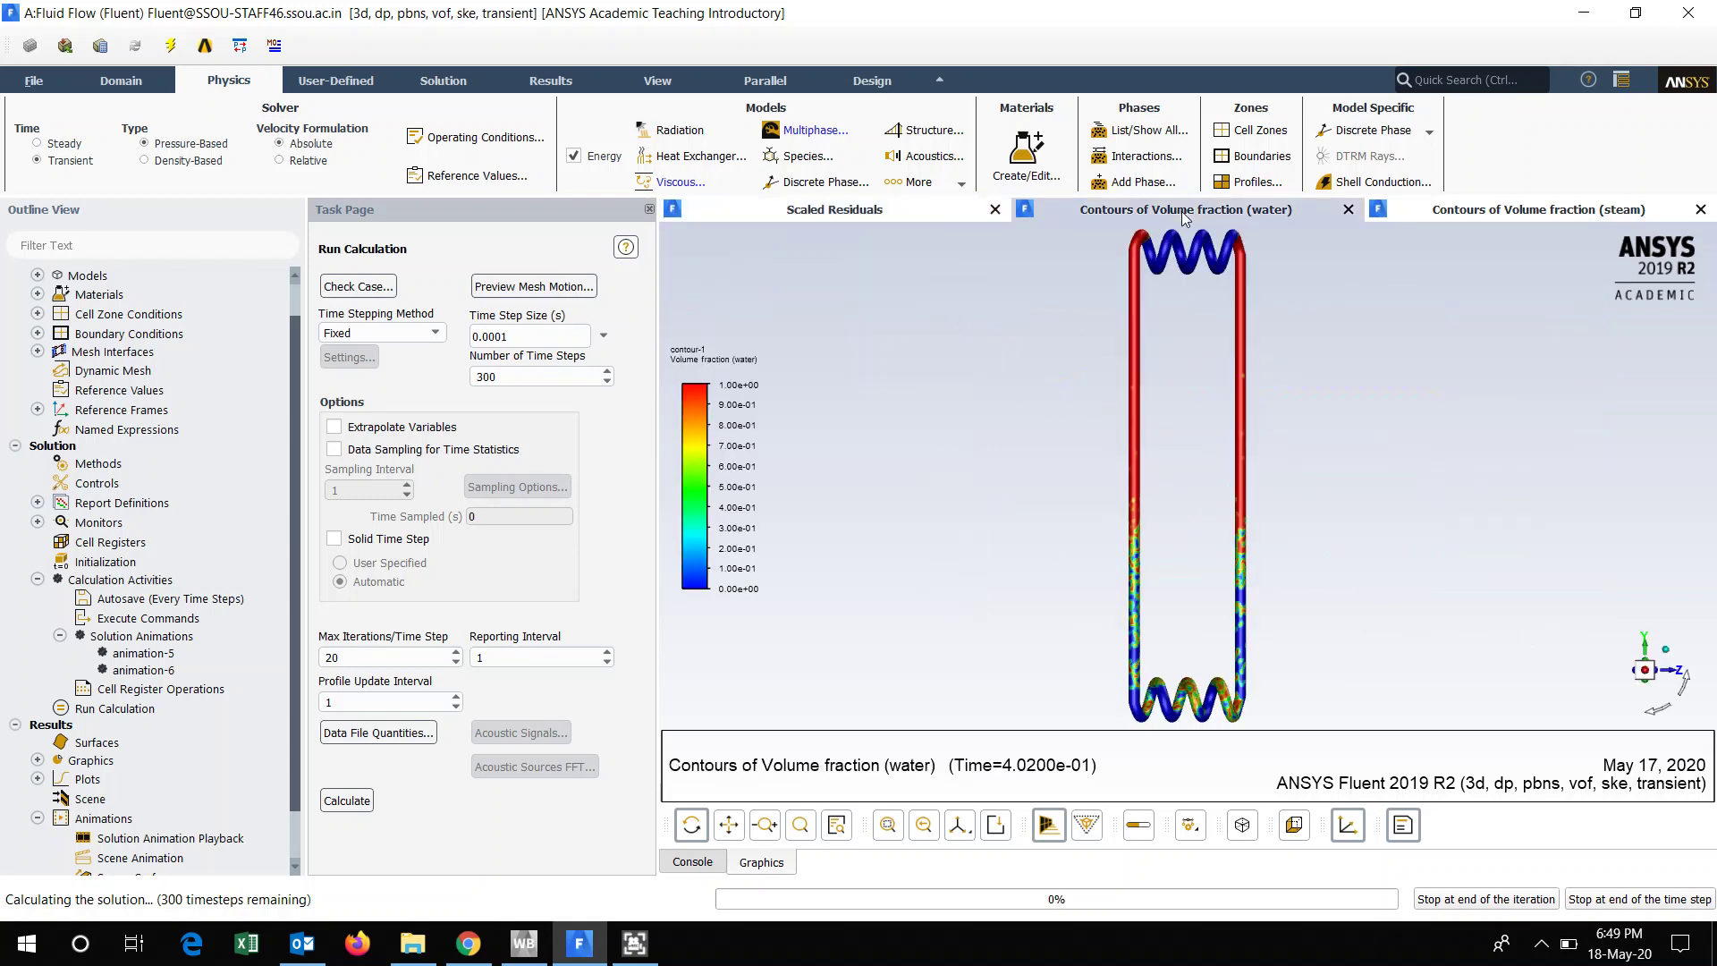
pyautogui.click(1472, 213)
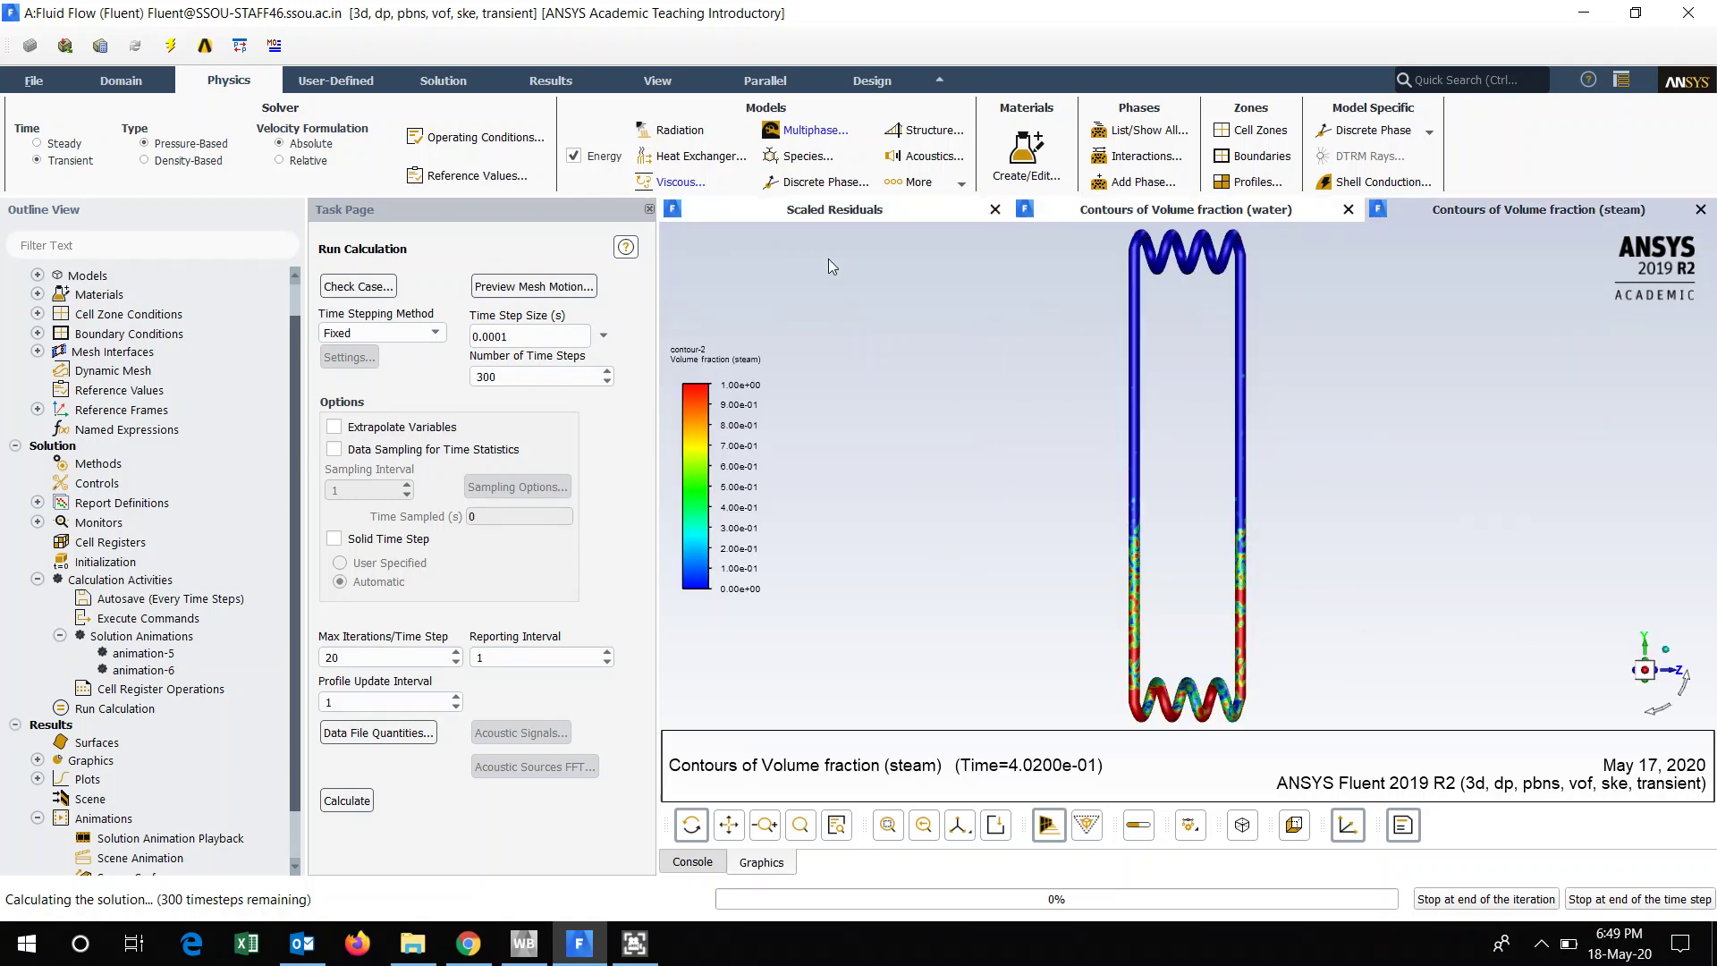
pyautogui.click(813, 212)
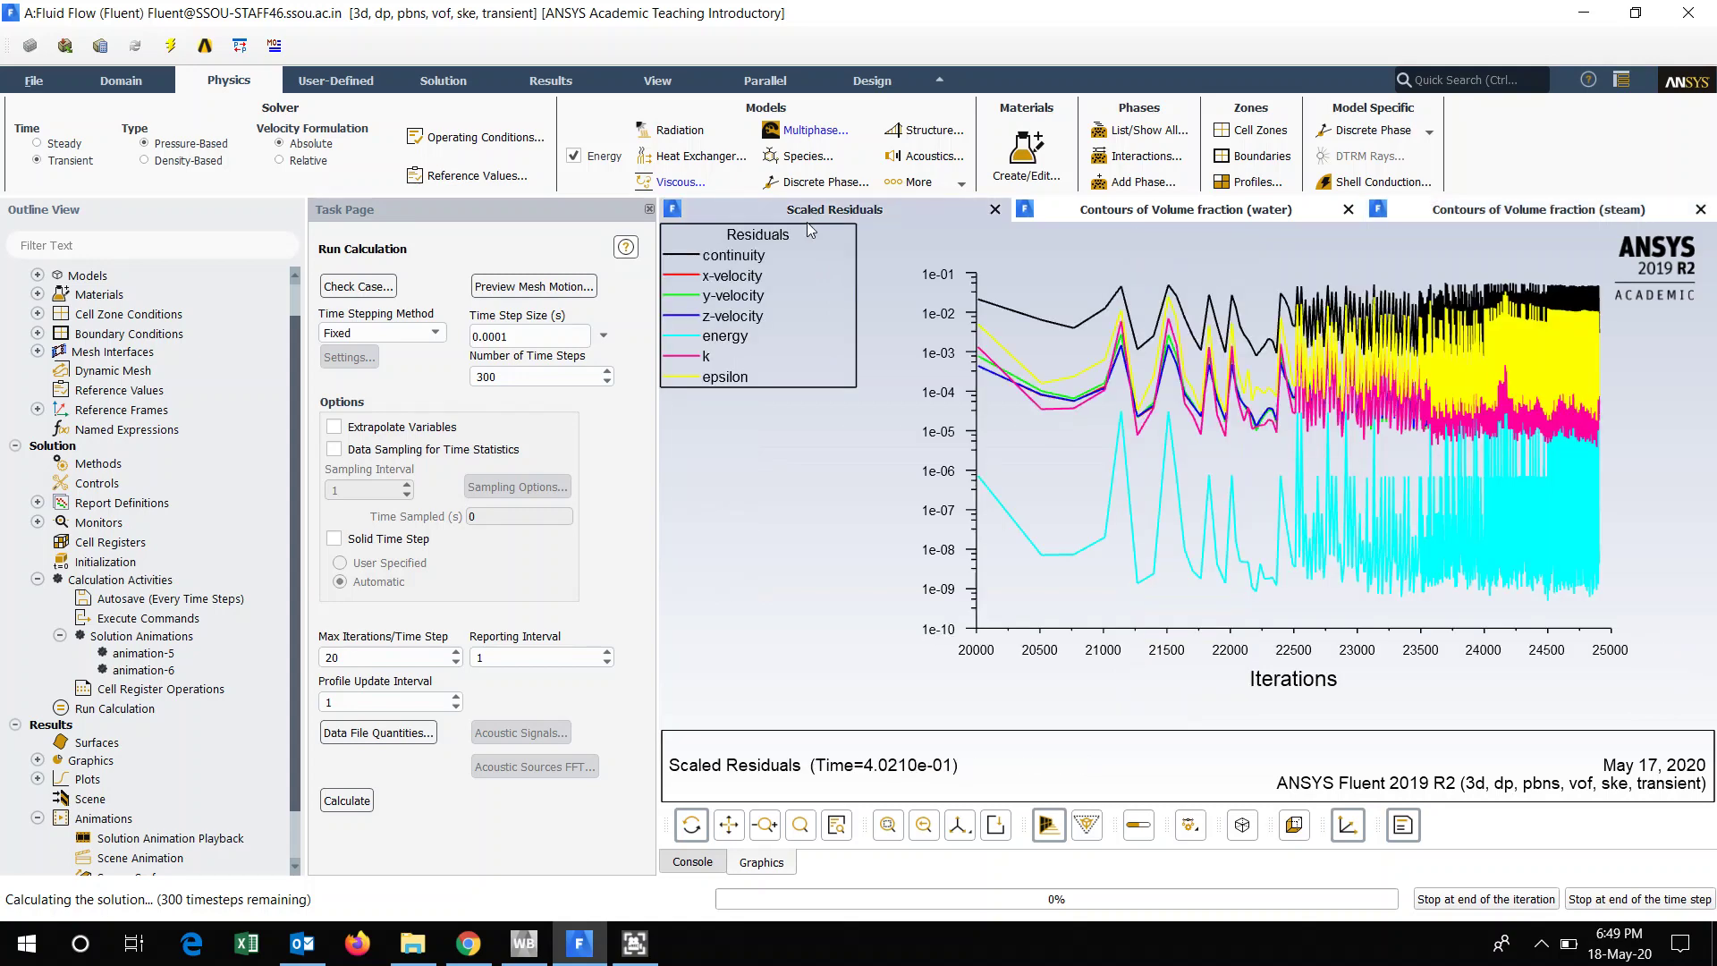
pyautogui.click(694, 860)
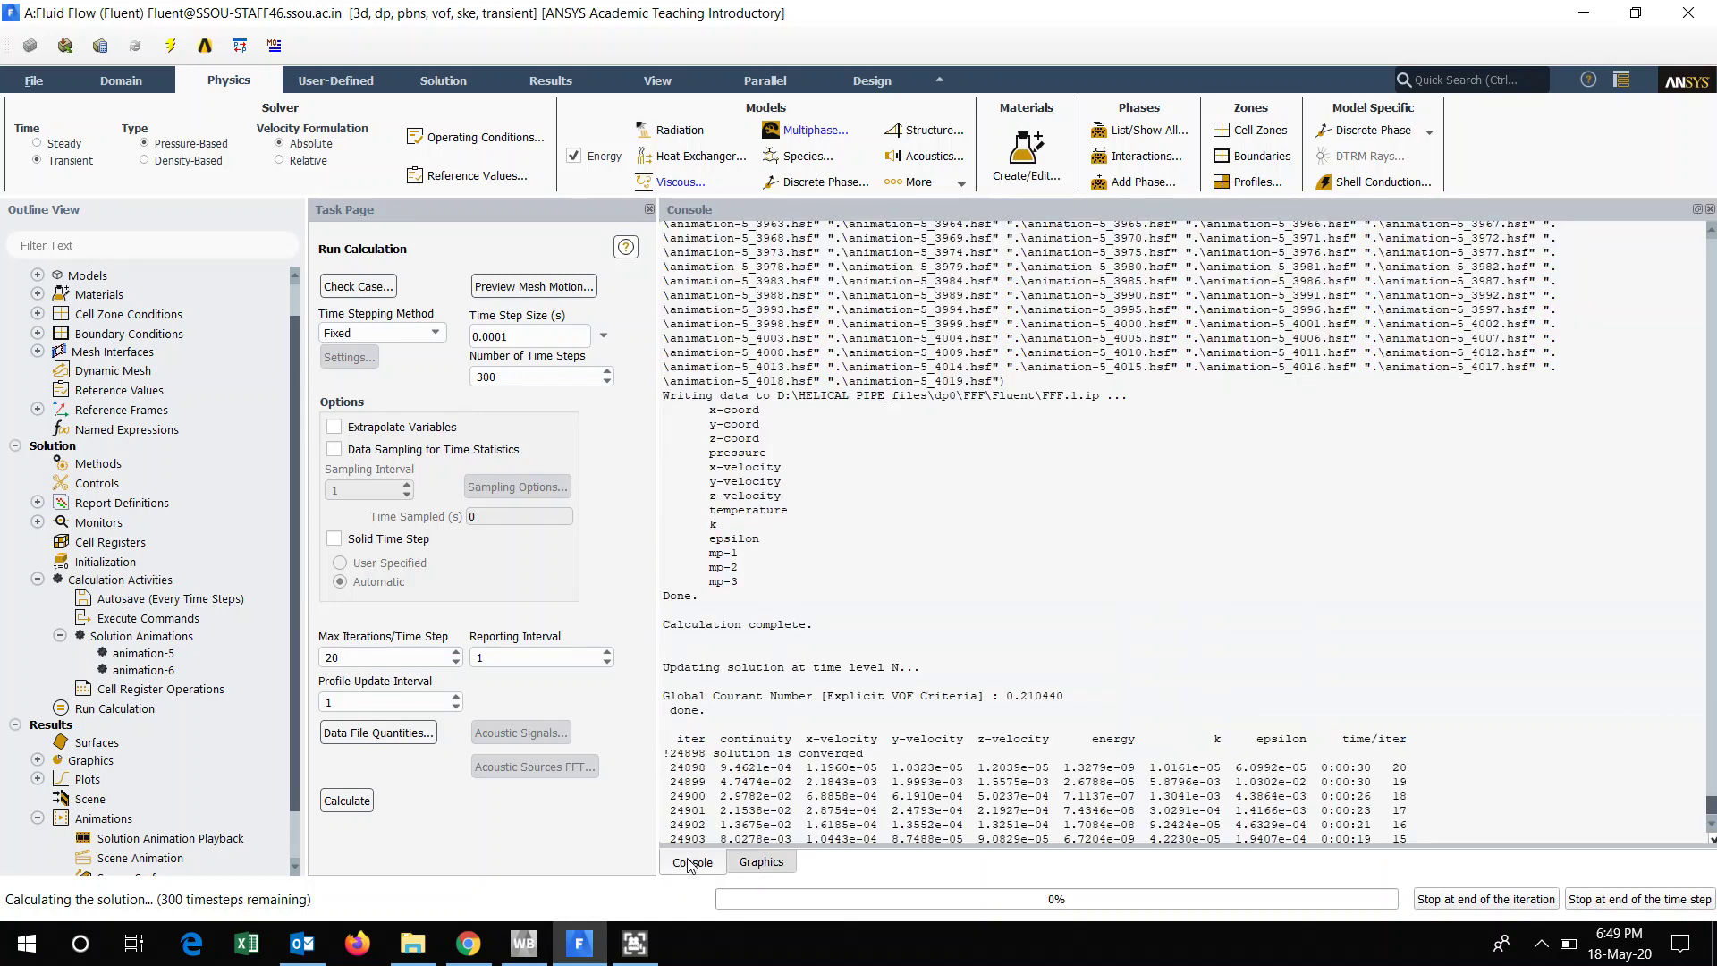